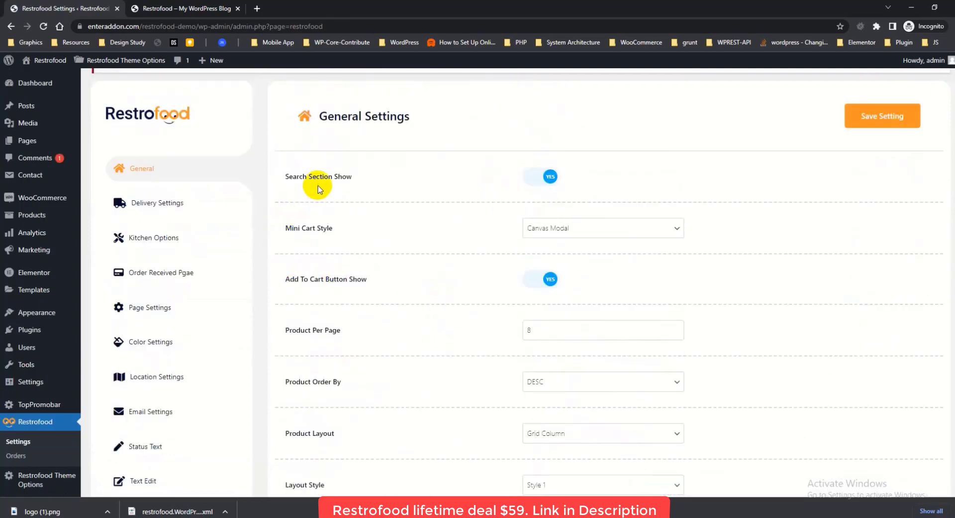
Step: View the food search section on the storefront home page, dismissing the Delivery Availability Checker
left_click(398, 177)
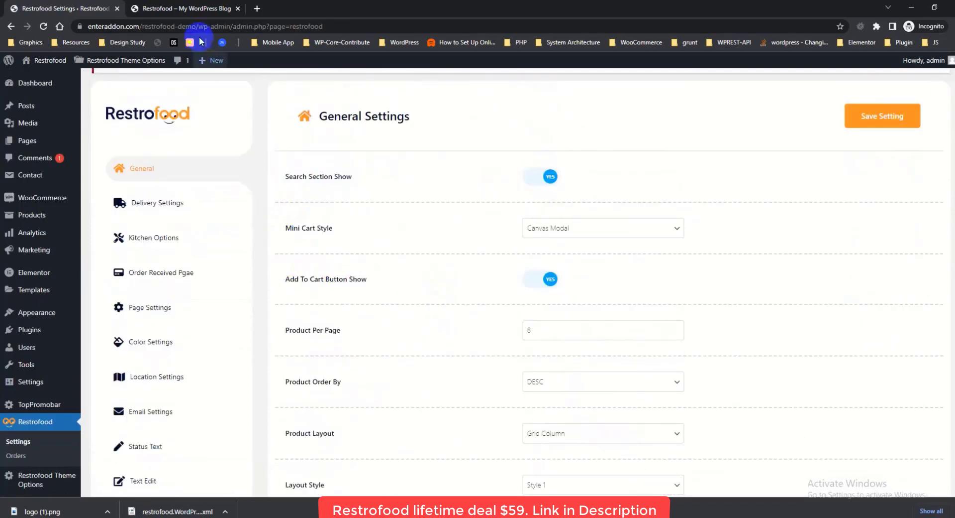
left_click(194, 13)
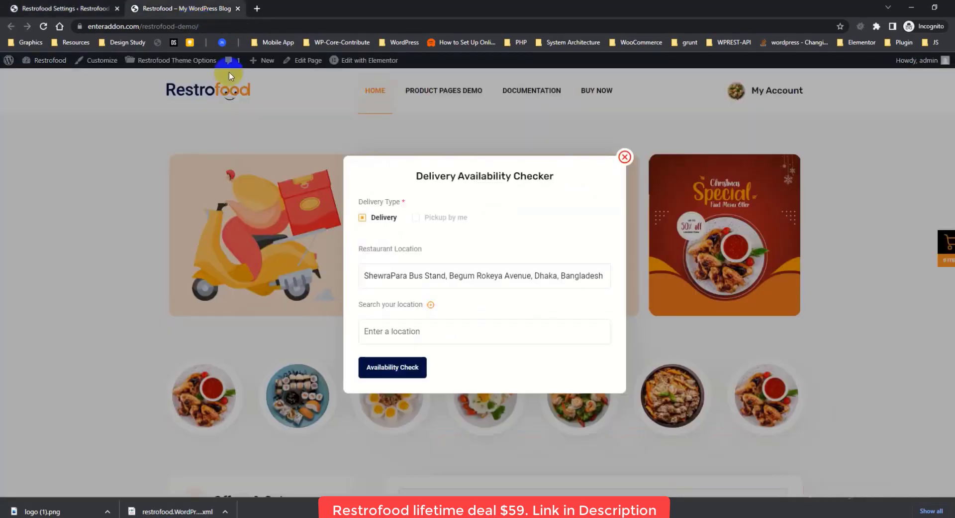
left_click(625, 157)
scroll(567, 168, "down", 4)
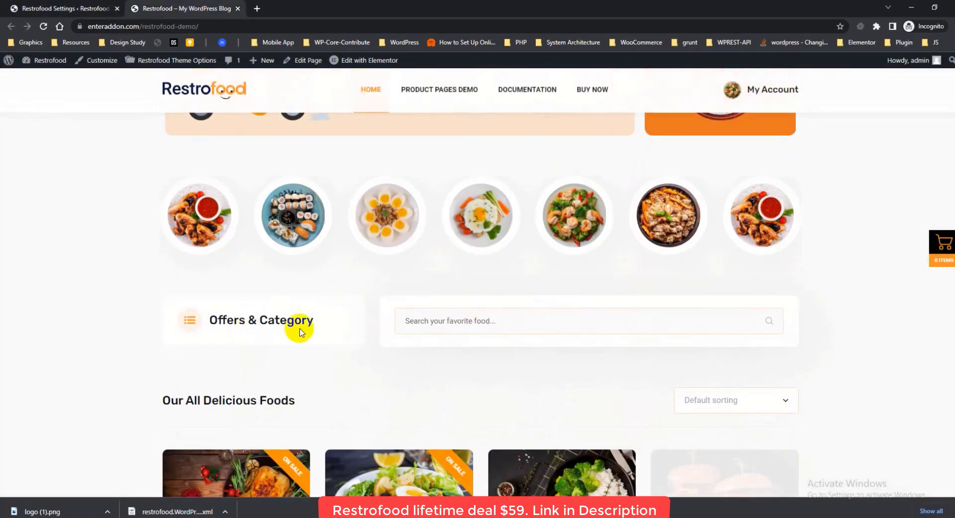
Step: Return to the Restrofood general settings and examine the Mini Cart Style options
left_click(87, 9)
scroll(463, 241, "down", 2)
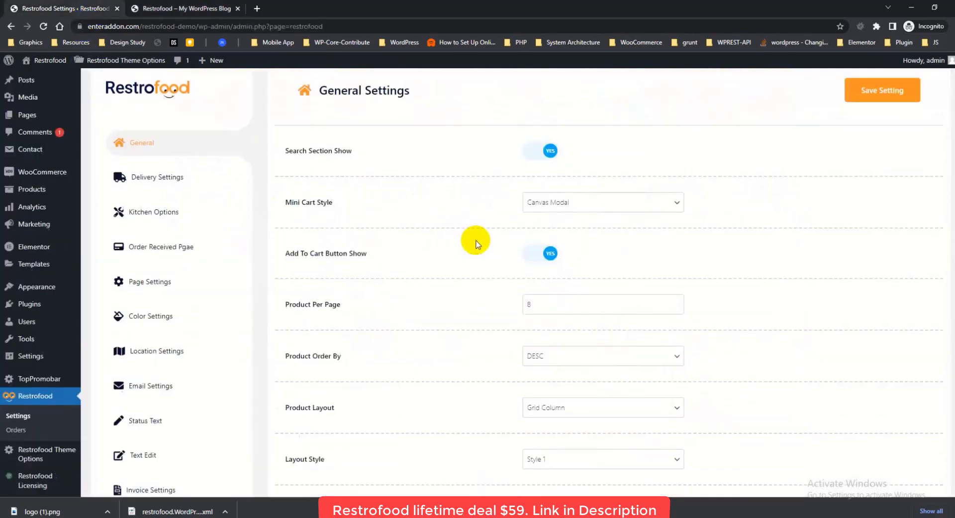
scroll(476, 243, "down", 1)
left_click(551, 162)
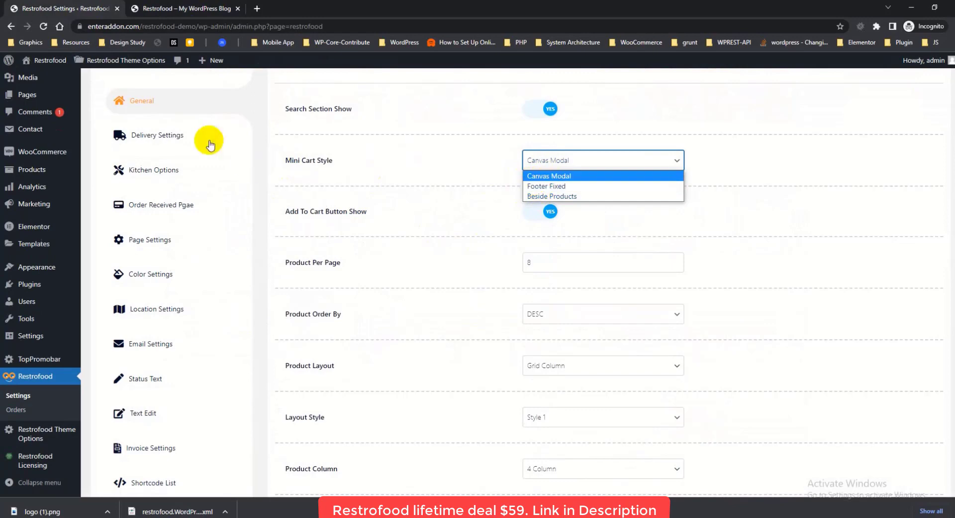
Step: Open the floating cart on the storefront to view the canvas modal style, and close it
left_click(188, 8)
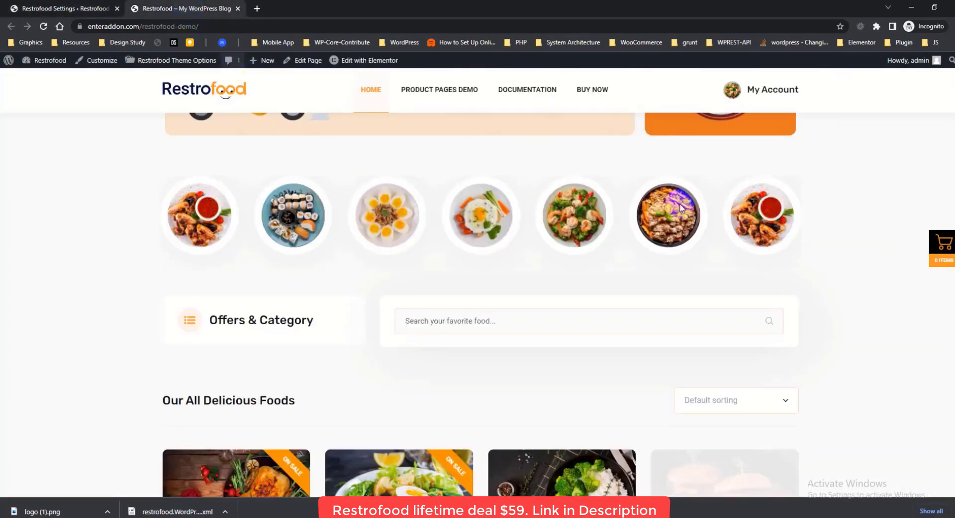
left_click(936, 254)
left_click(945, 75)
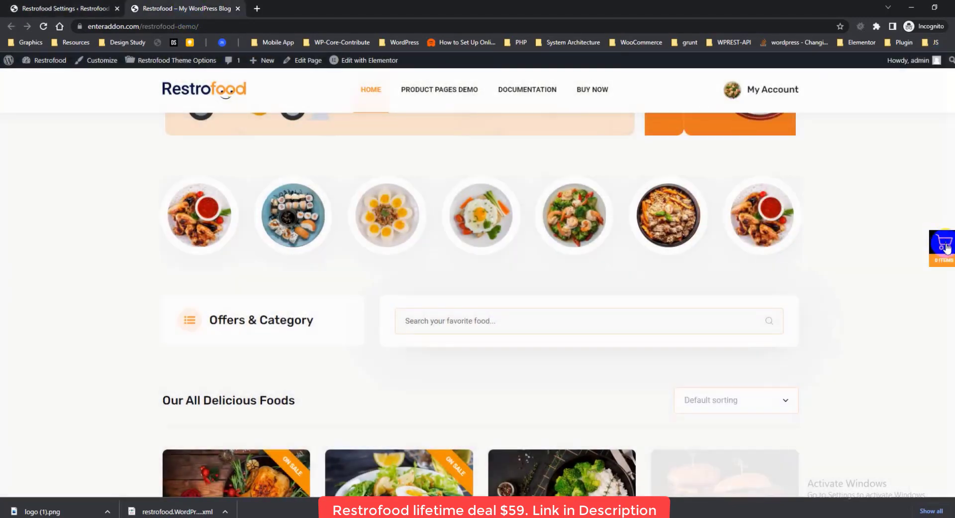
Step: Set the Mini Cart Style to Footer Fixed in the general settings and save
left_click(72, 11)
left_click(531, 166)
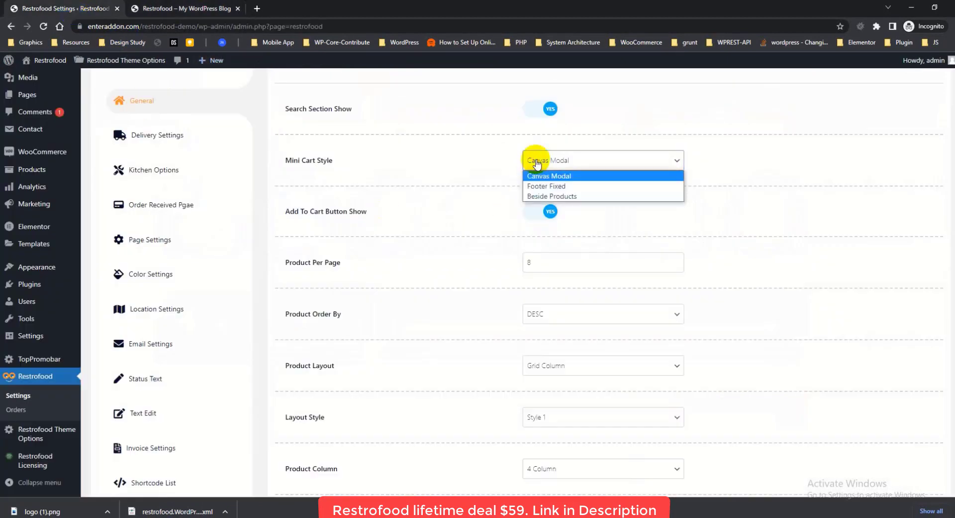
left_click(541, 187)
scroll(551, 209, "up", 5)
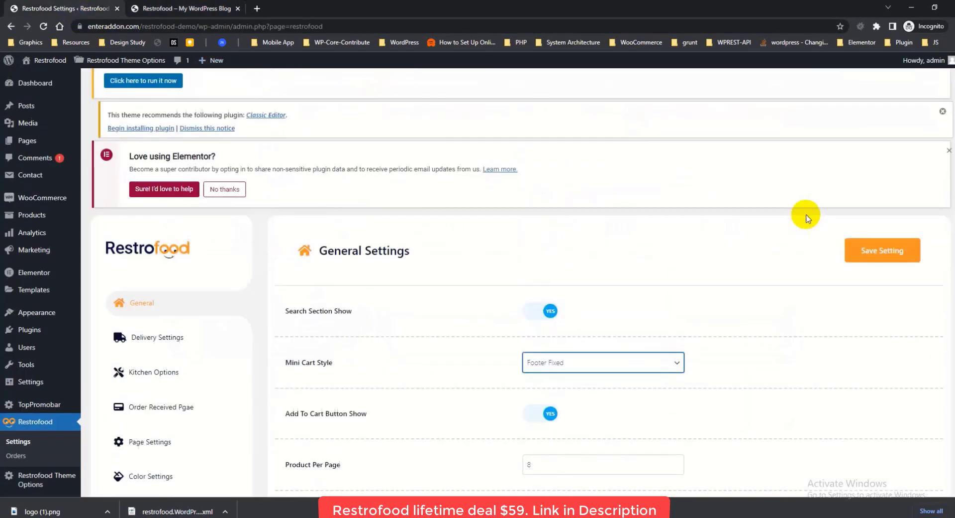
left_click(882, 250)
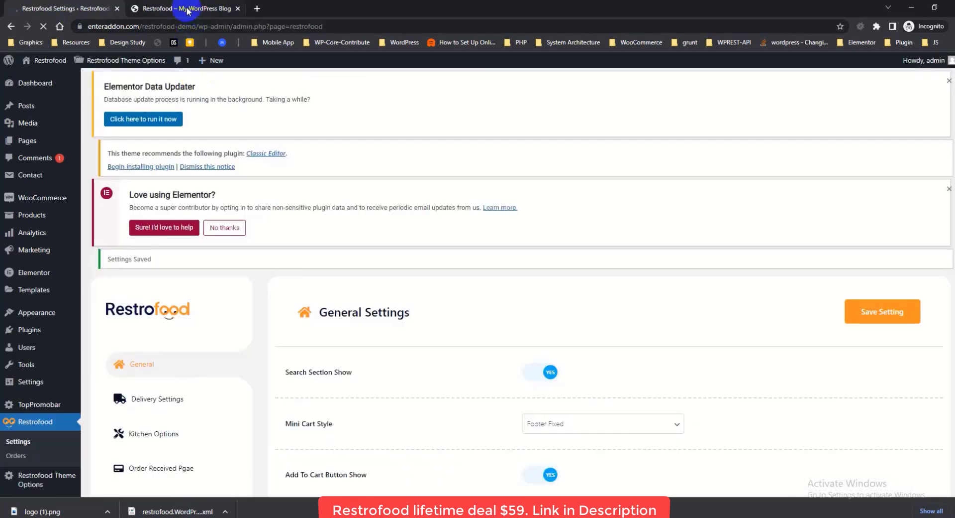
Step: Expand and collapse the Your Orders footer cart on the storefront, dismissing the Delivery Availability Checker first
left_click(188, 11)
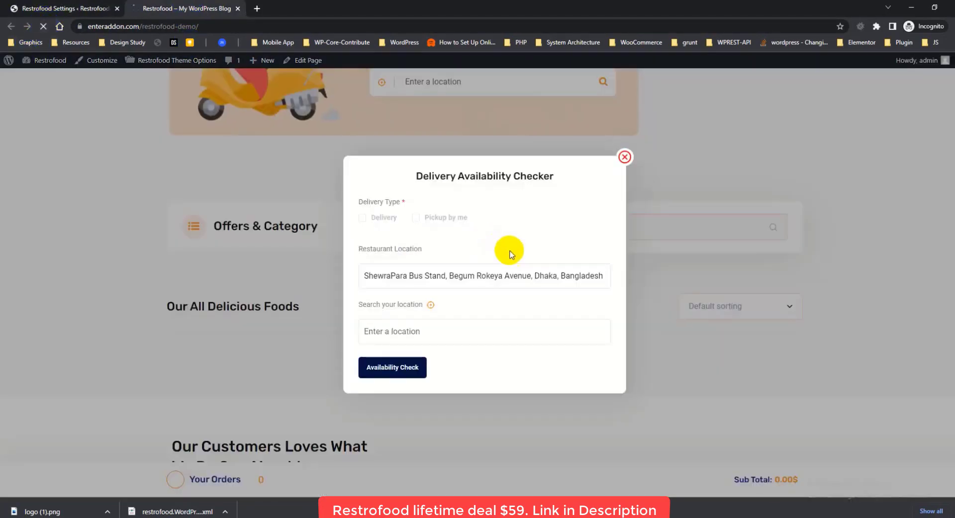
left_click(624, 157)
left_click(168, 480)
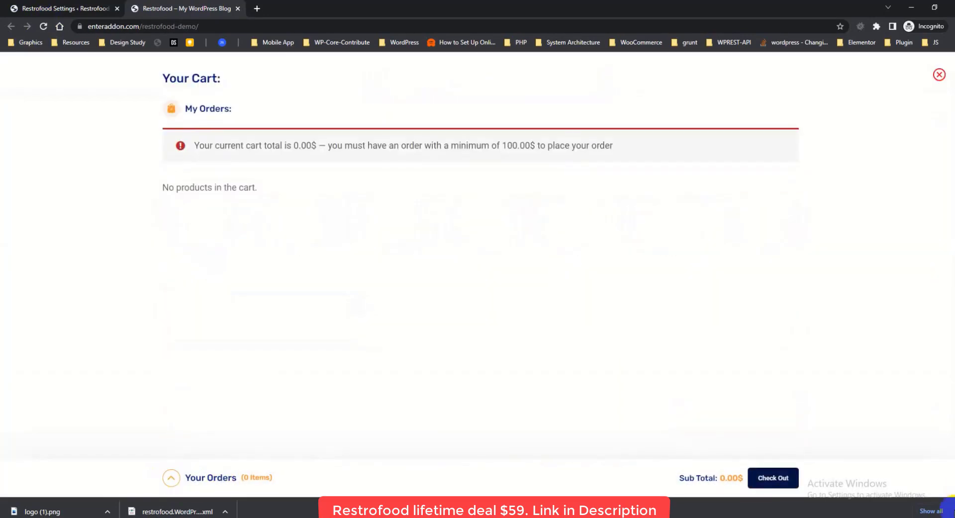
left_click(948, 510)
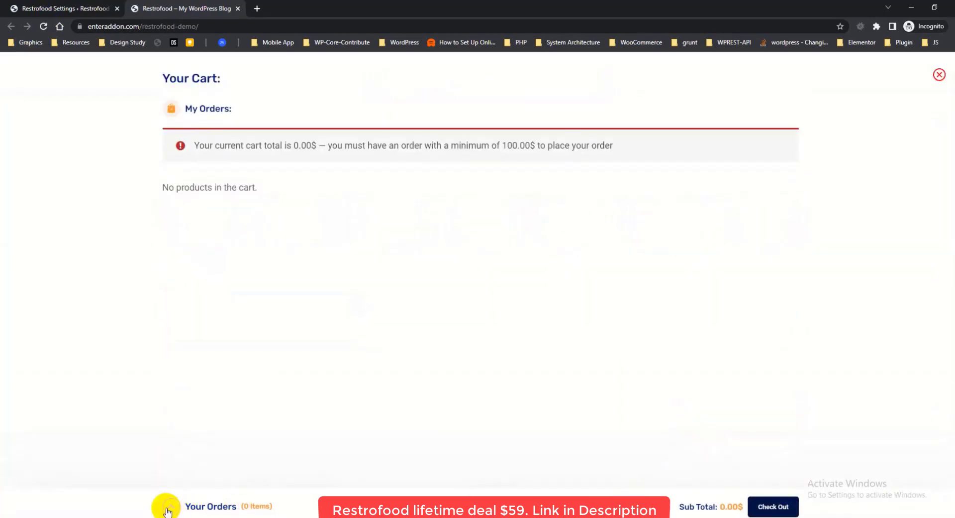
left_click(168, 510)
left_click(168, 510)
left_click(168, 510)
Step: Switch the Mini Cart Style to Beside Products in the general settings and save
left_click(97, 8)
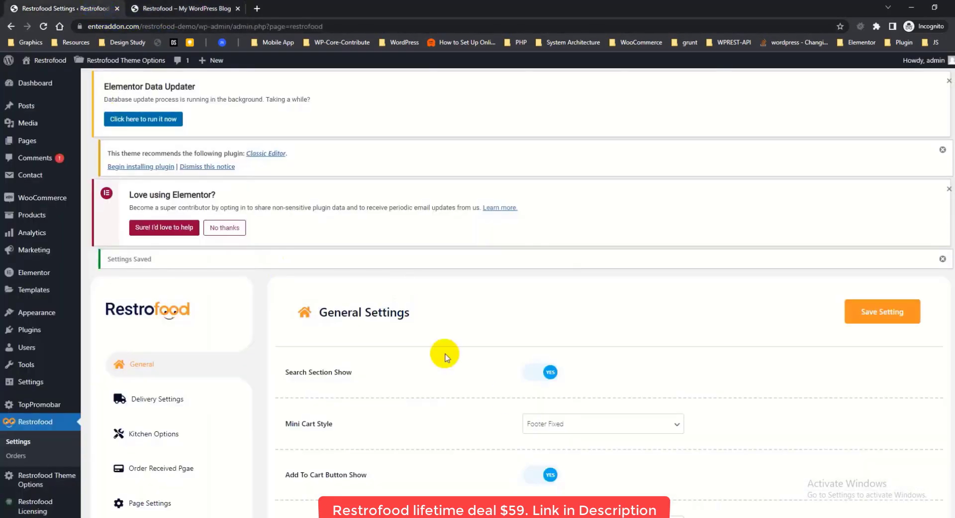
left_click(548, 423)
left_click(551, 458)
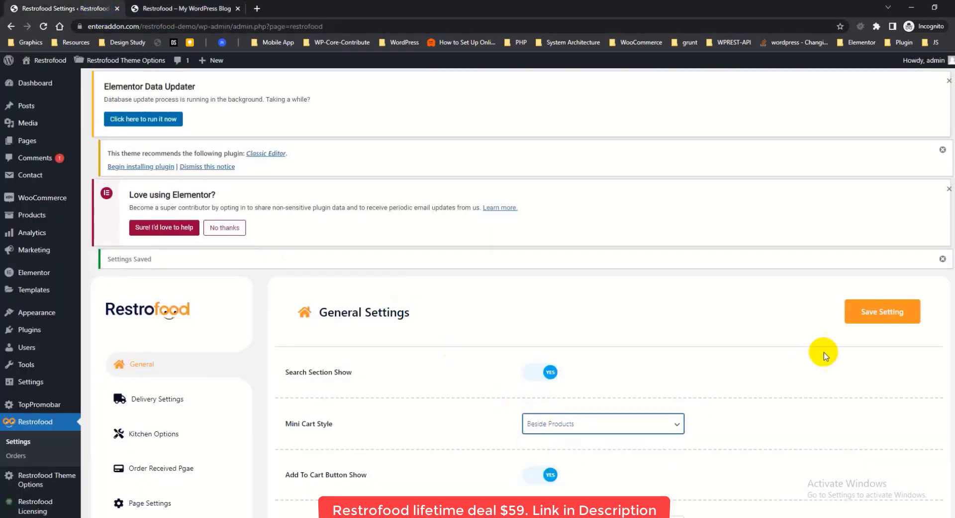
left_click(863, 312)
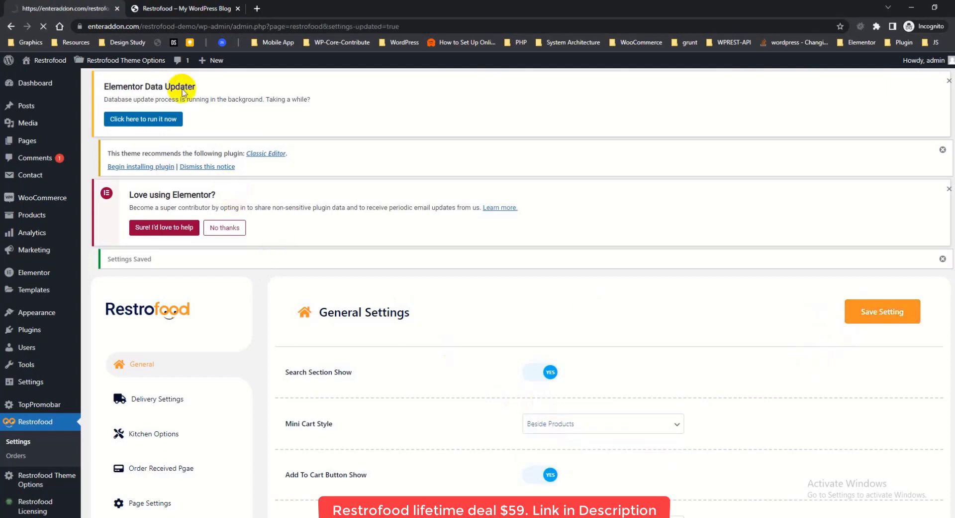
Step: Dismiss the delivery checker on the storefront and examine the product listing for the cart beside the products
left_click(169, 8)
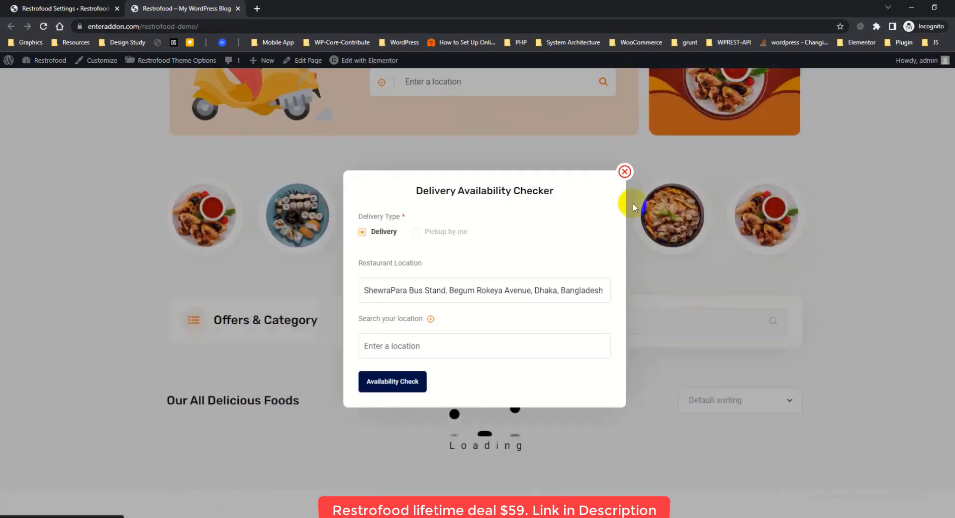
left_click(624, 171)
scroll(623, 189, "down", 14)
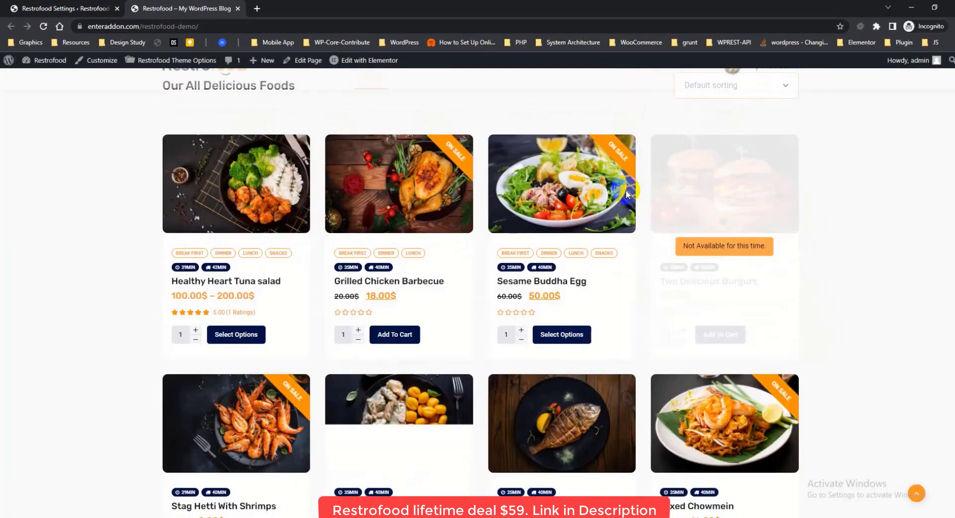
scroll(626, 200, "up", 10)
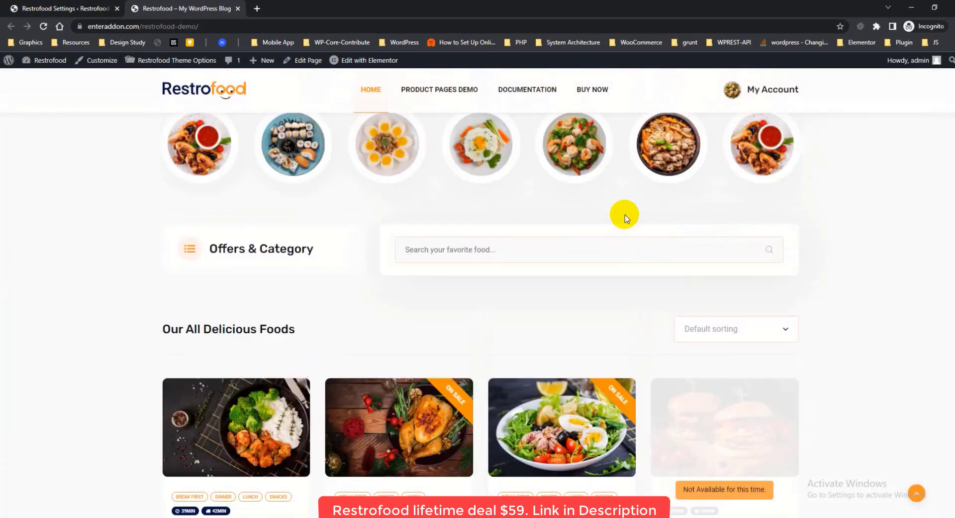
Step: Reselect Beside Products as the Mini Cart Style and save the general settings again
left_click(63, 8)
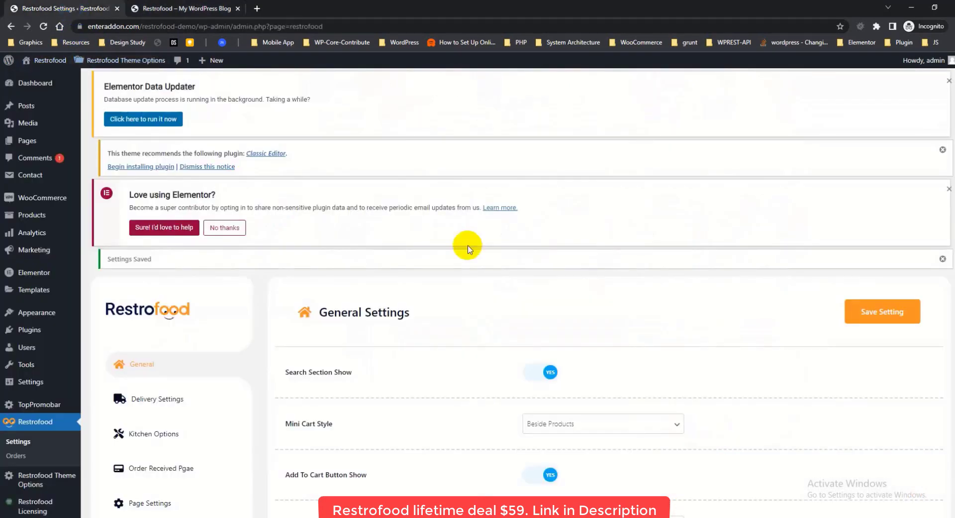
left_click(552, 357)
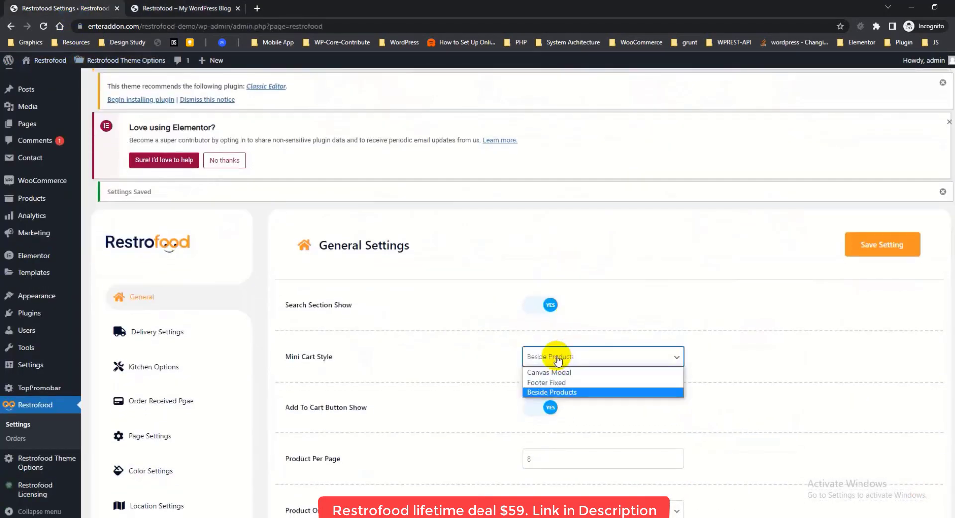
left_click(553, 392)
left_click(873, 243)
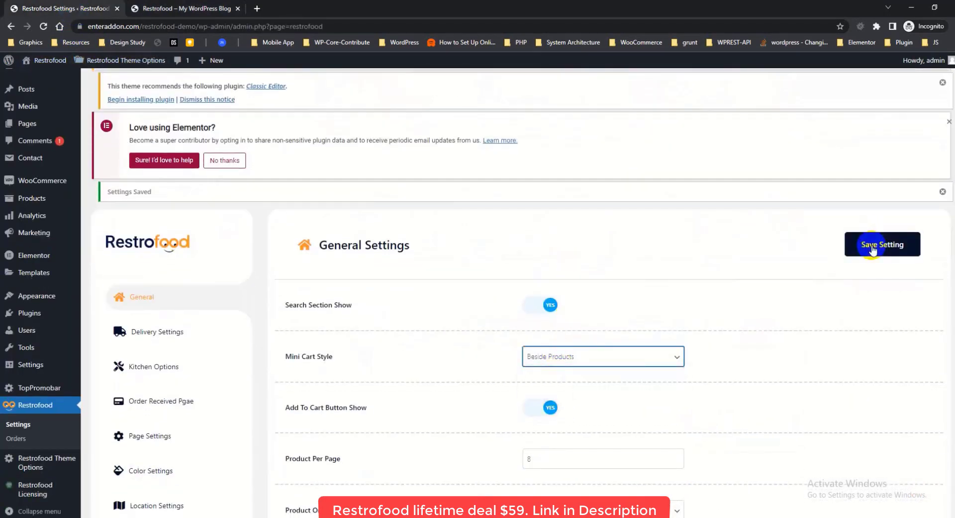
Step: Return to the storefront home page, dismiss the delivery checker and view the page header
left_click(158, 8)
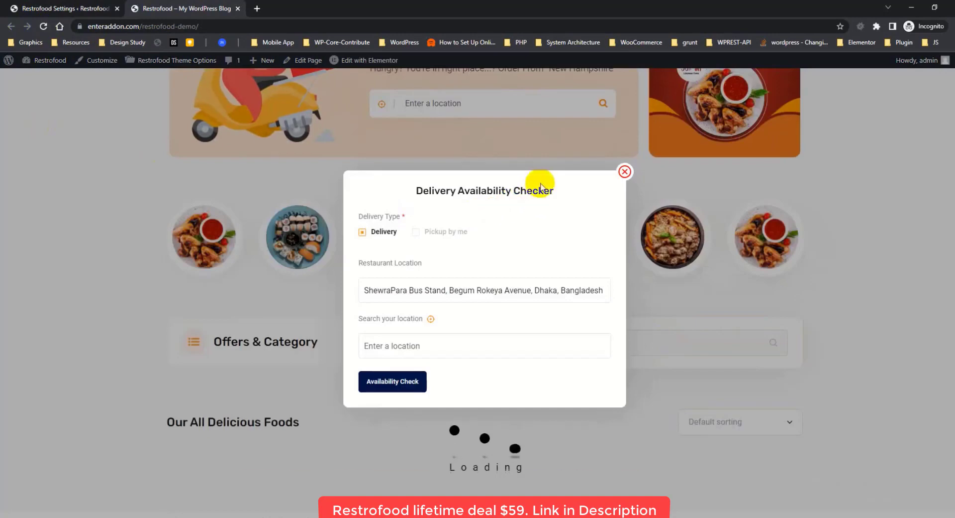
left_click(626, 172)
scroll(427, 213, "up", 4)
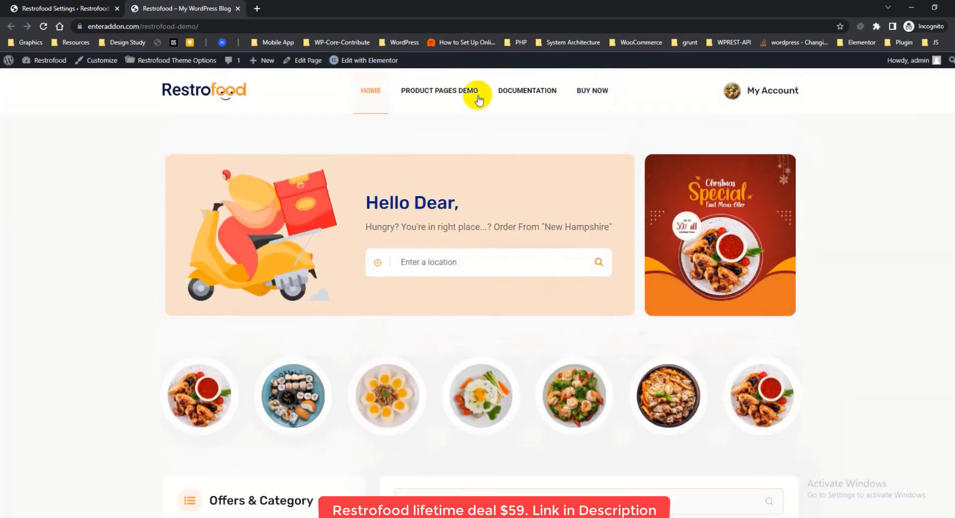
Step: Open the Product With Grid Cart demo page, dismiss the delivery checker and add Grilled Chicken Barbecue to the cart
mouse_move(479, 97)
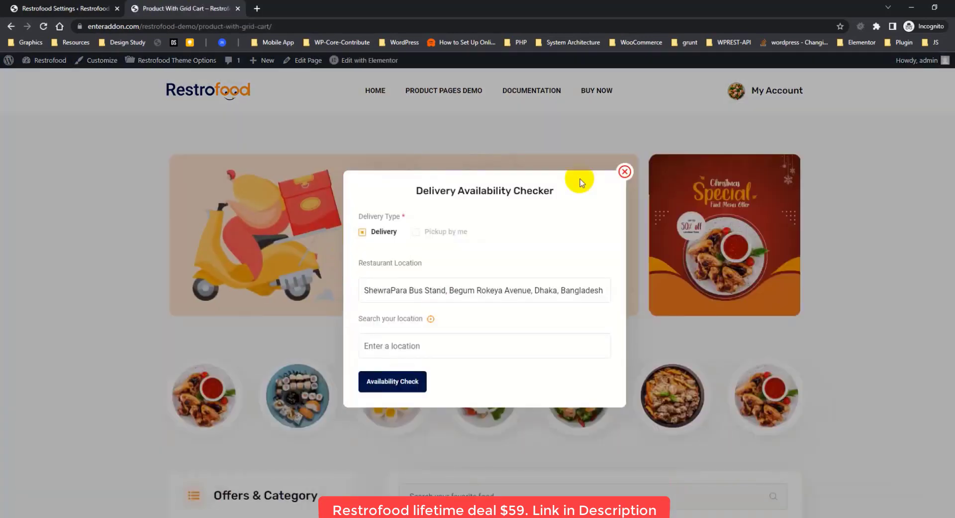
left_click(625, 171)
scroll(521, 254, "down", 5)
scroll(521, 254, "down", 3)
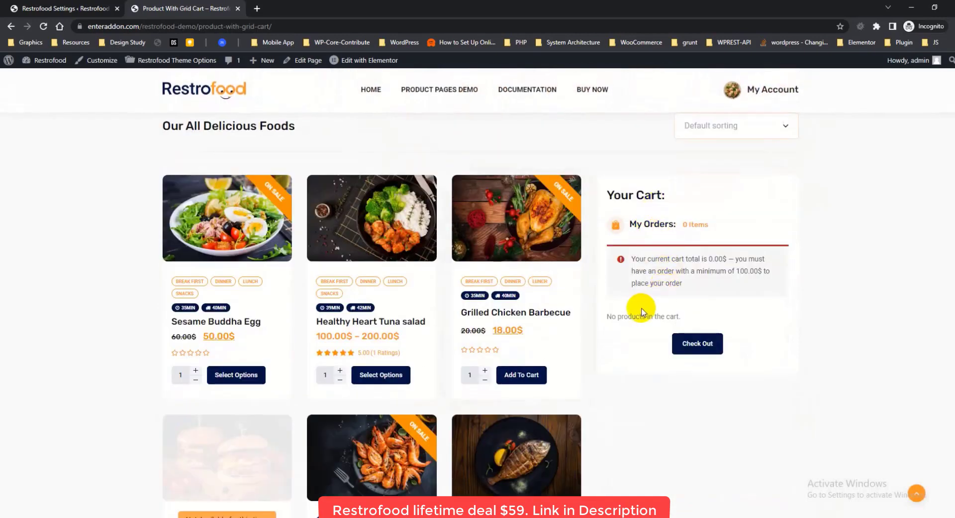
left_click(509, 375)
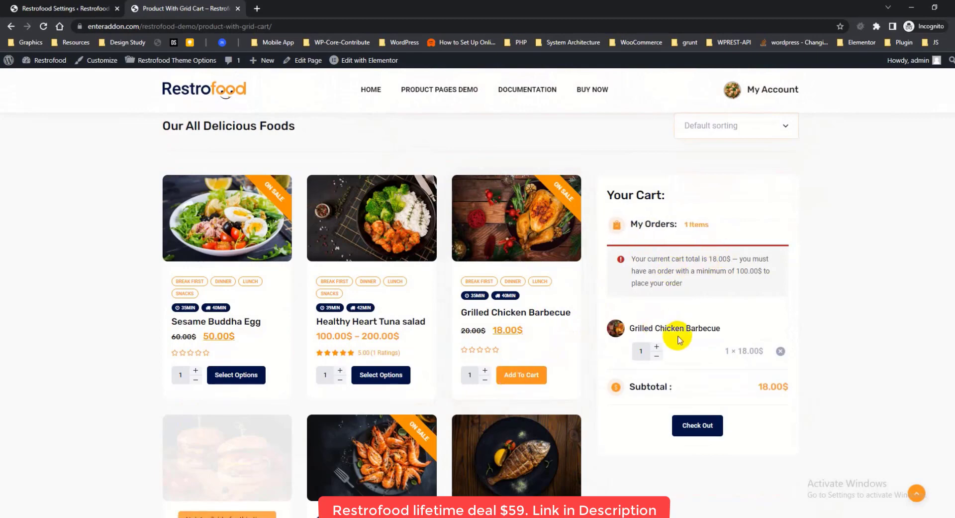
Step: Set the Mini Cart Style to Canvas Modal in the Restrofood general settings and save
left_click(78, 8)
scroll(617, 283, "down", 2)
left_click(575, 289)
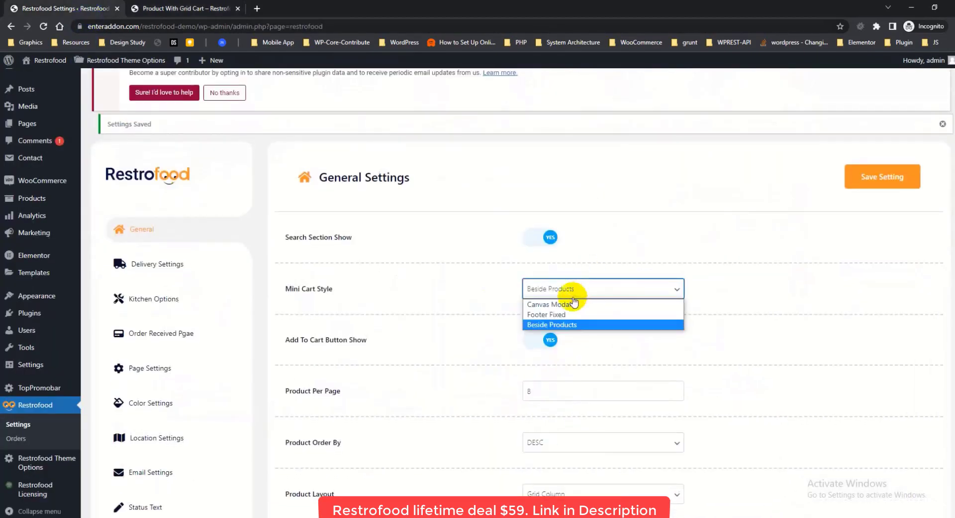
left_click(567, 301)
left_click(883, 178)
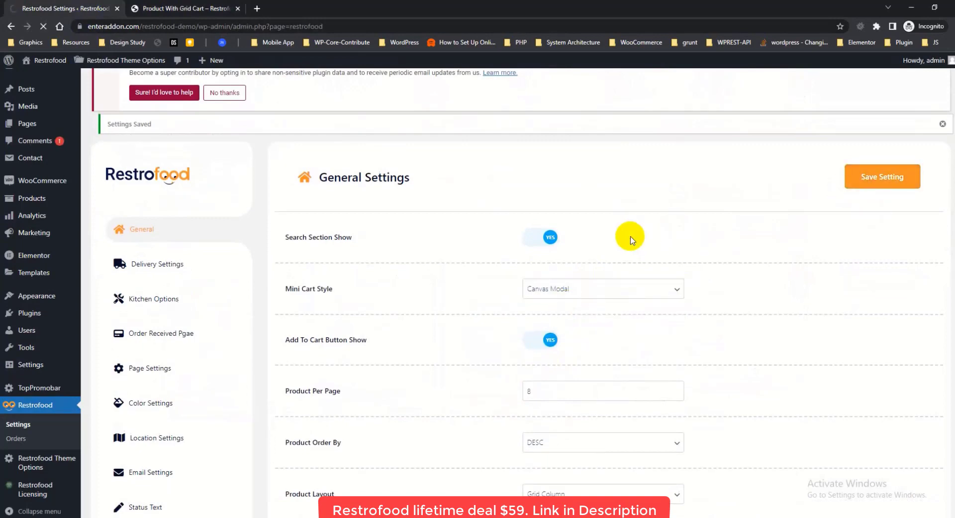
Step: Examine the Product Per Page and Product Order By settings and the Product Layout options
scroll(608, 315, "down", 5)
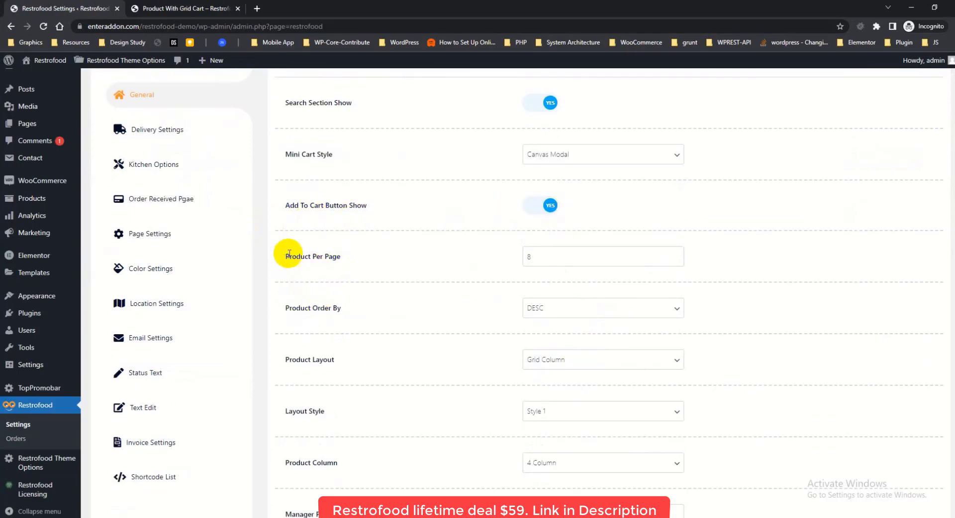
left_click_drag(286, 255, 379, 255)
left_click_drag(298, 308, 442, 304)
scroll(443, 311, "down", 3)
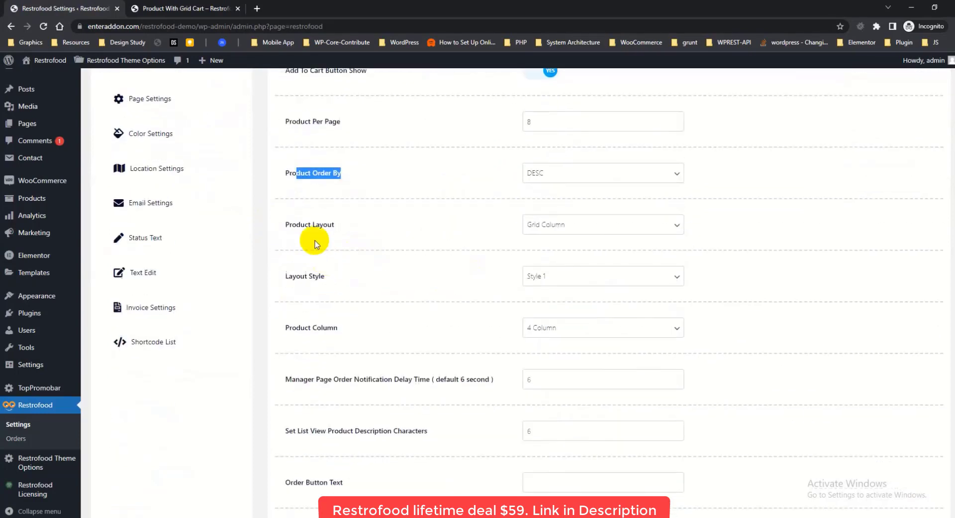
left_click_drag(298, 226, 348, 228)
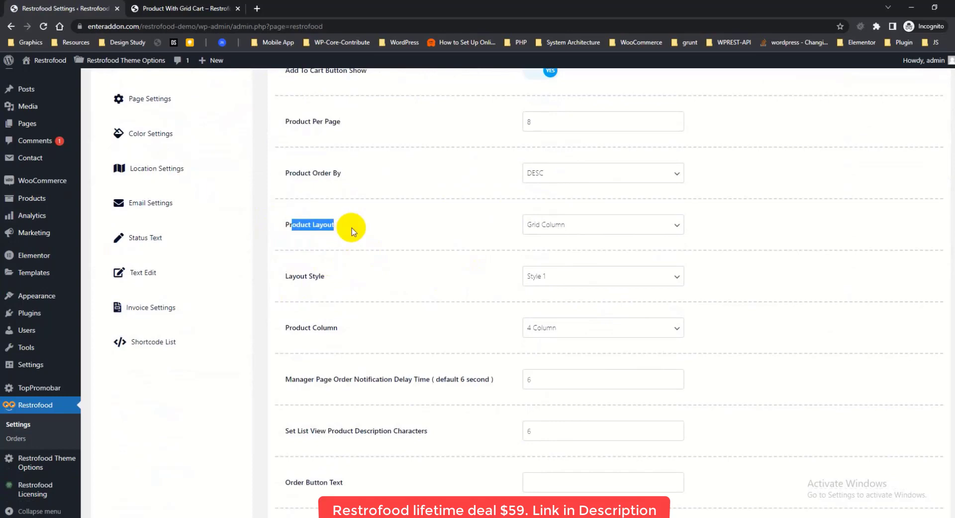
left_click(566, 225)
left_click(447, 236)
Step: Examine the Layout Style and Product Column options without changing them, and view the settings below
left_click(544, 277)
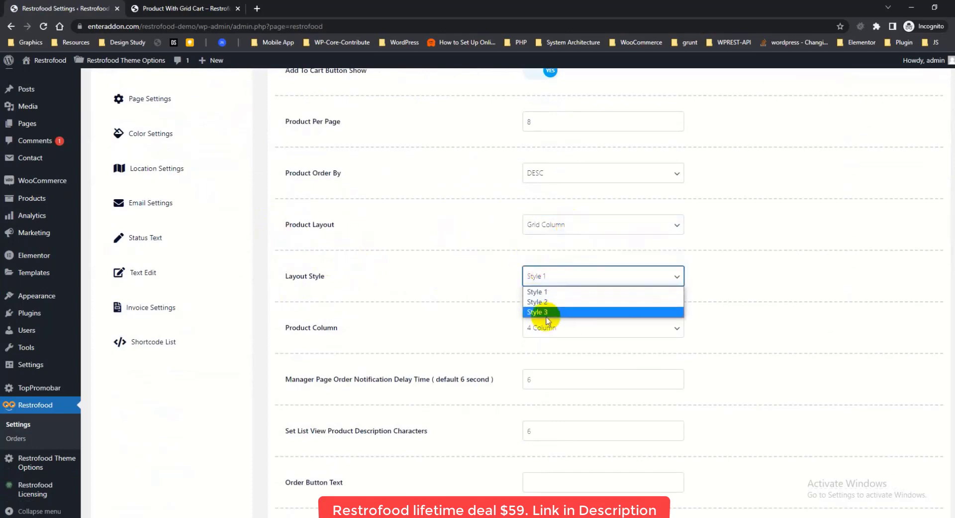
left_click(463, 239)
scroll(497, 269, "down", 1)
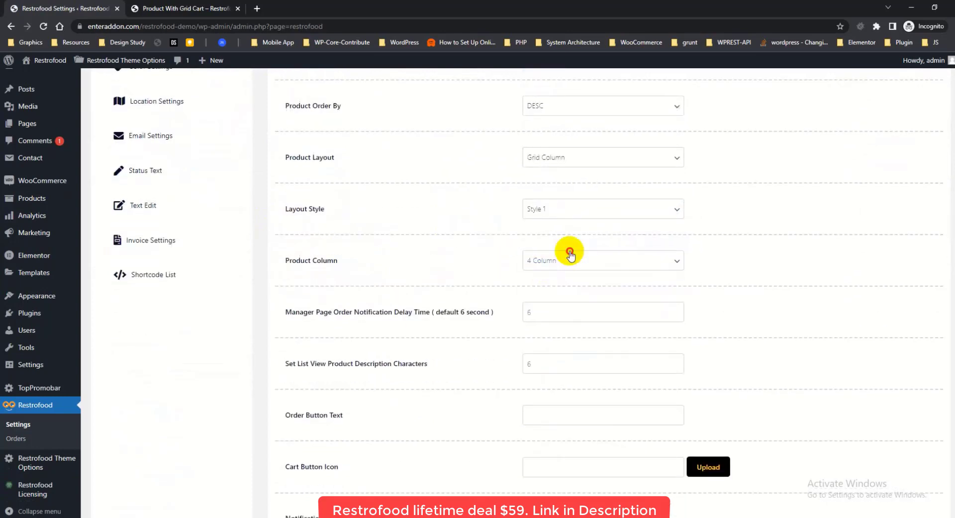
left_click(570, 256)
left_click(428, 253)
scroll(427, 253, "down", 1)
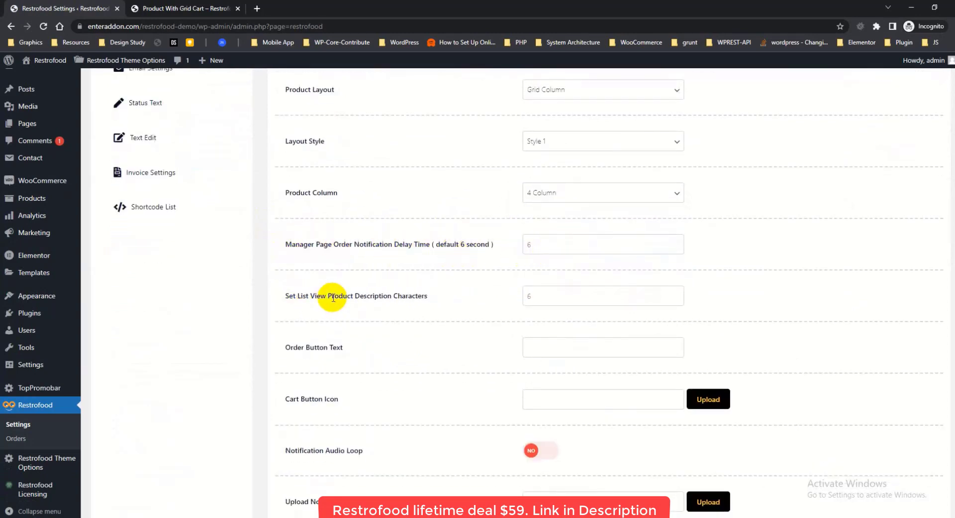
Step: Examine the Set List View Product Description Characters and Order Button Text settings, and check the Add To Cart button on the product grid page
left_click(535, 298)
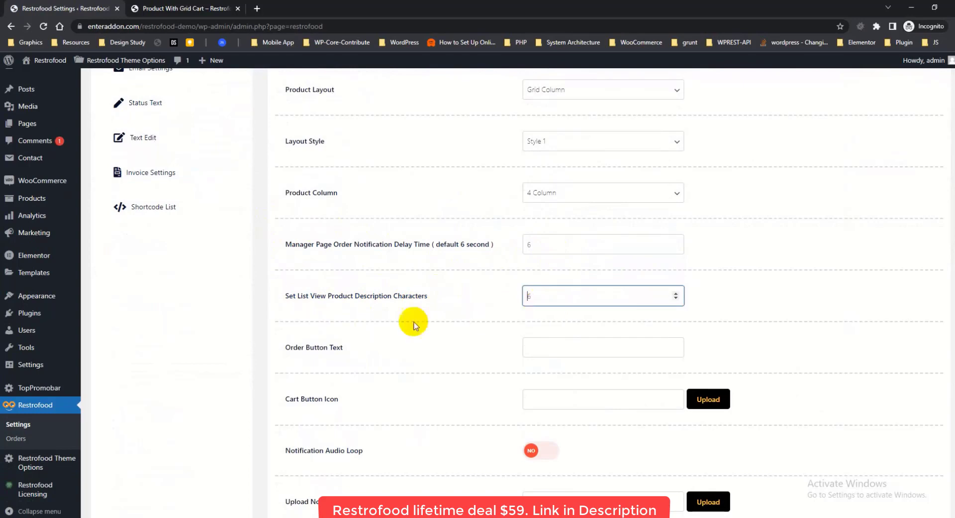
left_click(436, 320)
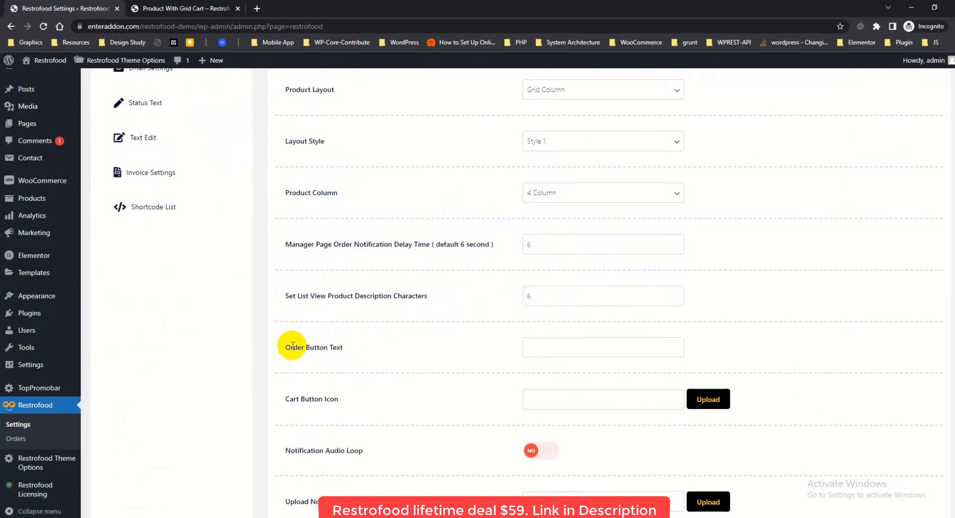
scroll(293, 345, "down", 3)
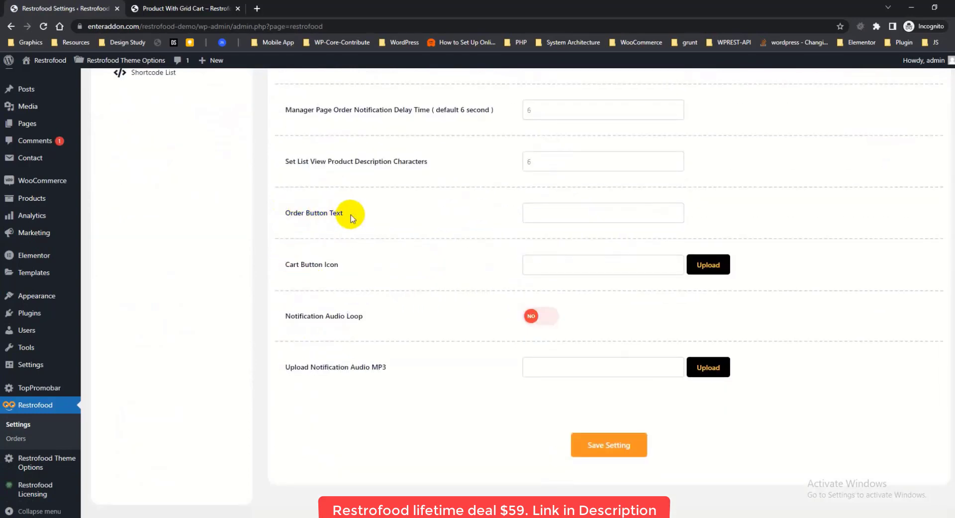
left_click(187, 10)
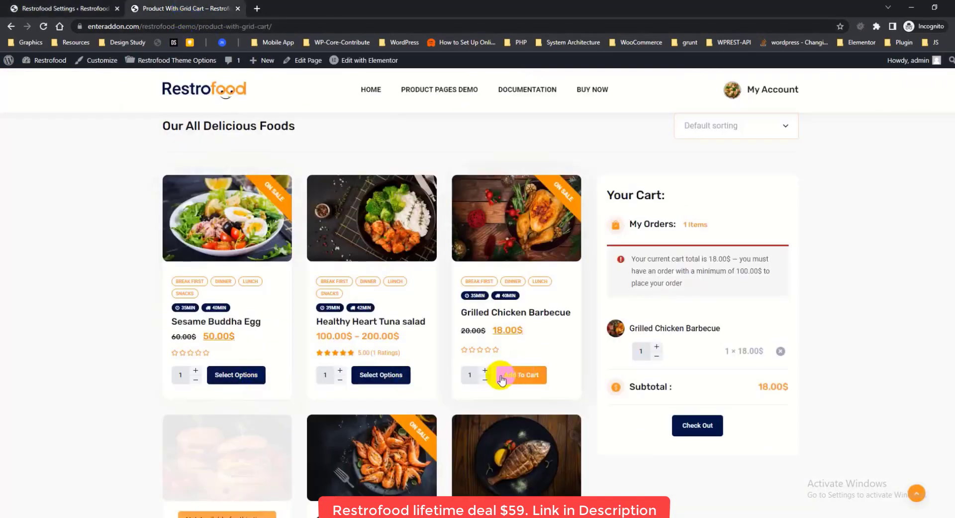
left_click(67, 11)
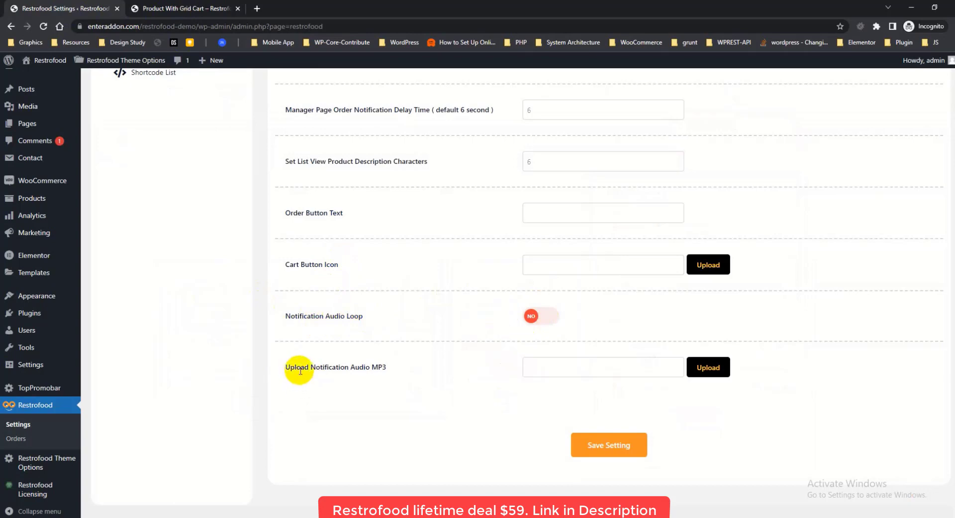
Step: Examine the Notification Audio Loop and Upload Notification Audio MP3 settings, and the new order notification on the Restrofood Orders page
left_click_drag(291, 316, 396, 313)
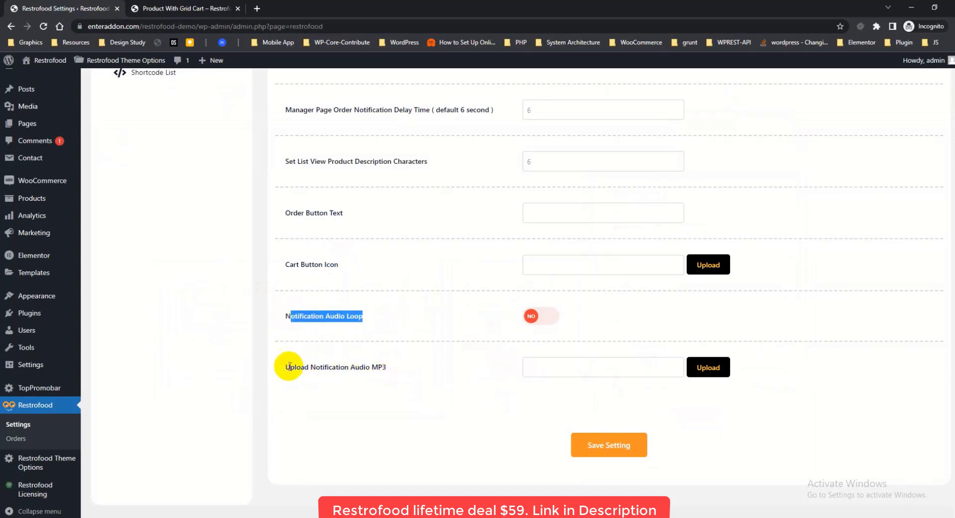
left_click_drag(290, 366, 408, 355)
left_click(20, 437)
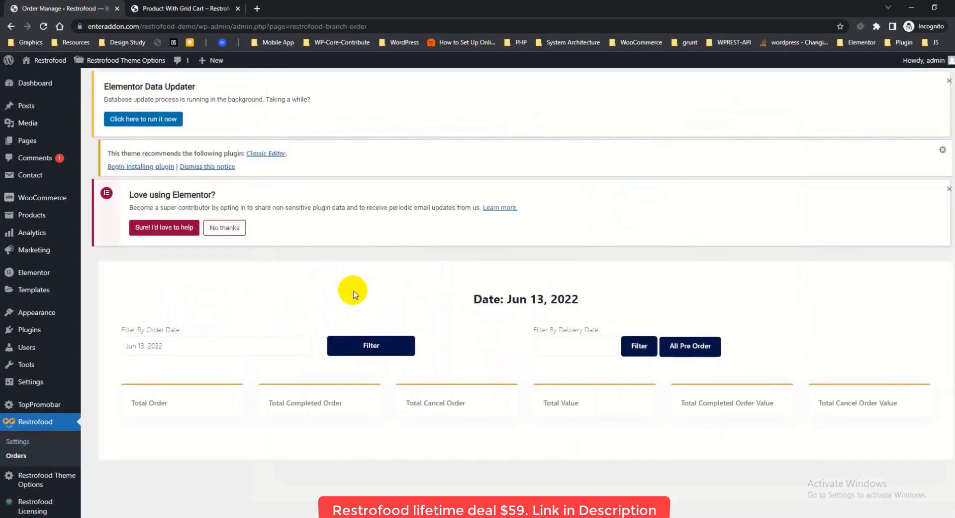
scroll(528, 248, "down", 3)
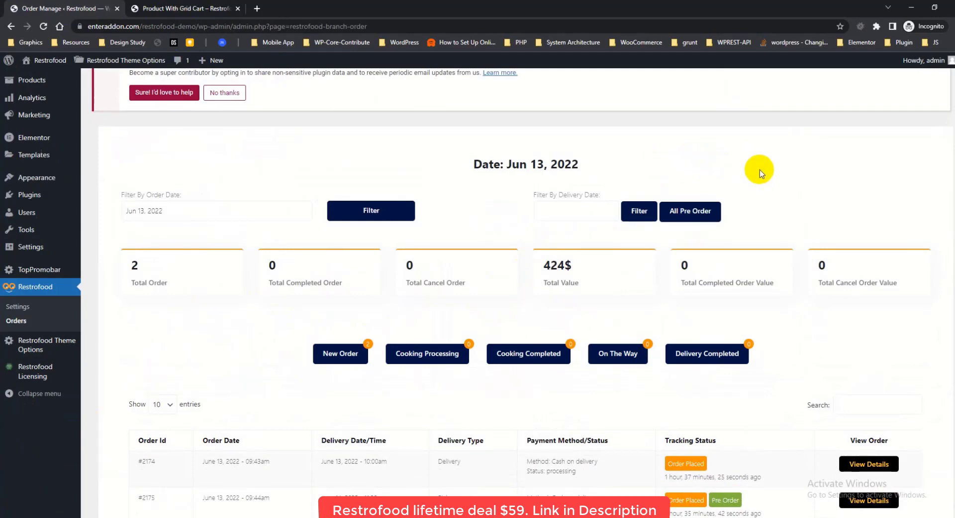
left_click(882, 162)
left_click_drag(865, 159, 925, 163)
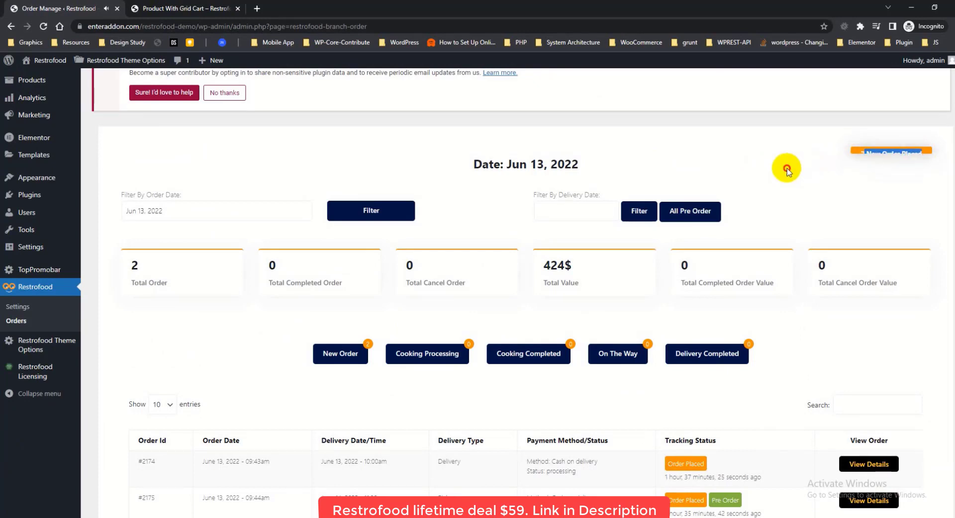
Step: Return to the Restrofood settings and open the Delivery Settings to view the checkout delivery option
left_click(64, 322)
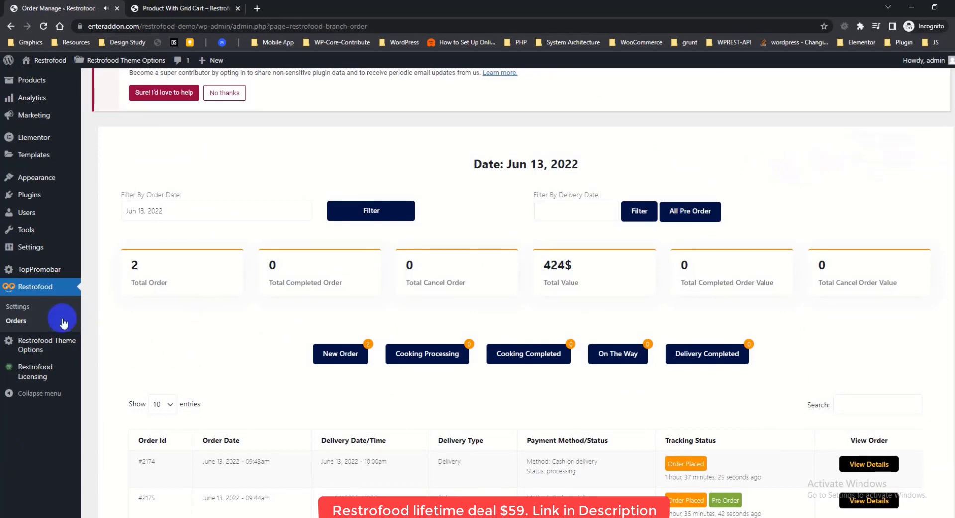
left_click(26, 307)
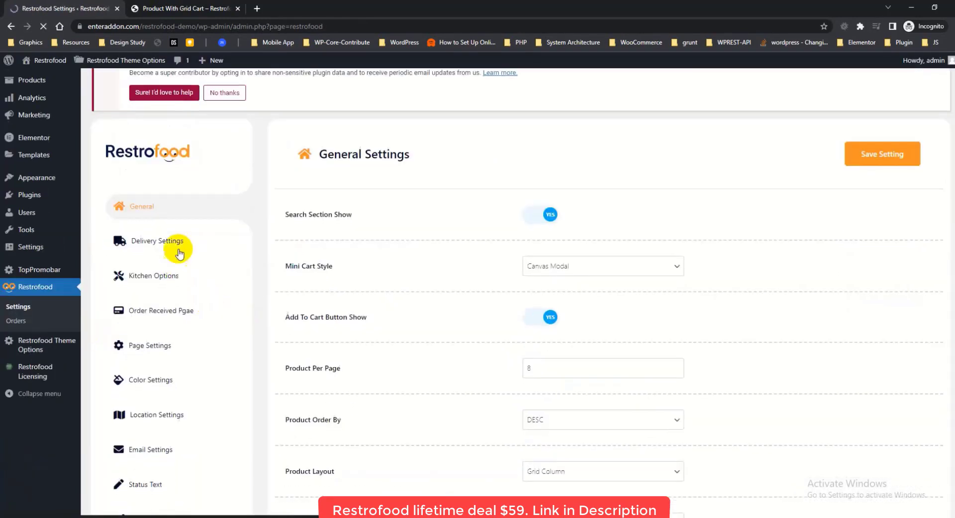
left_click(180, 251)
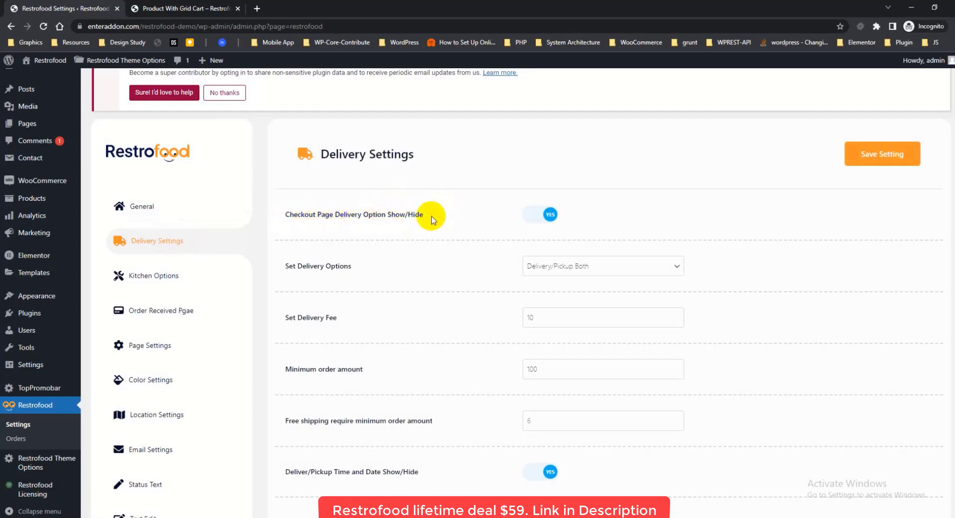
scroll(238, 97, "down", 1)
Step: On the storefront home page, dismiss the delivery checker, proceed to checkout from the cart and examine the delivery type and schedule options
left_click(185, 10)
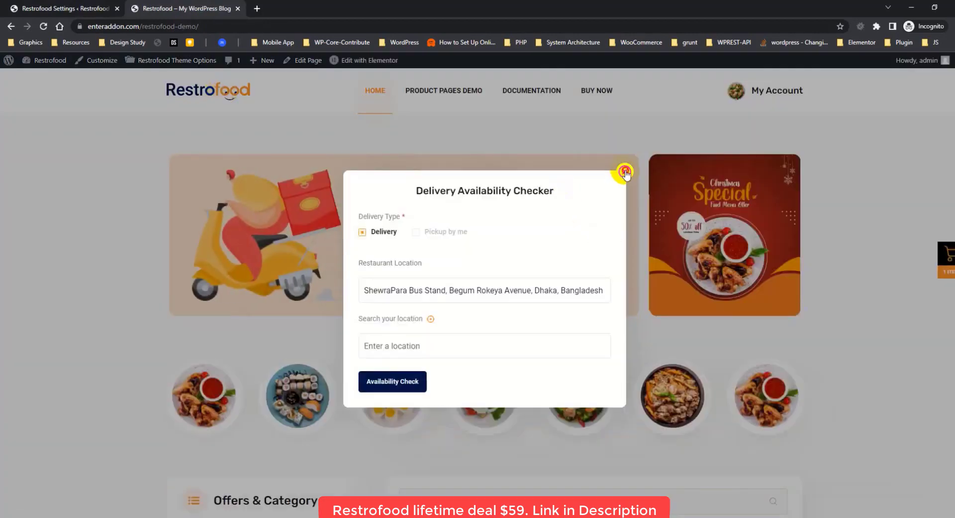
left_click(621, 171)
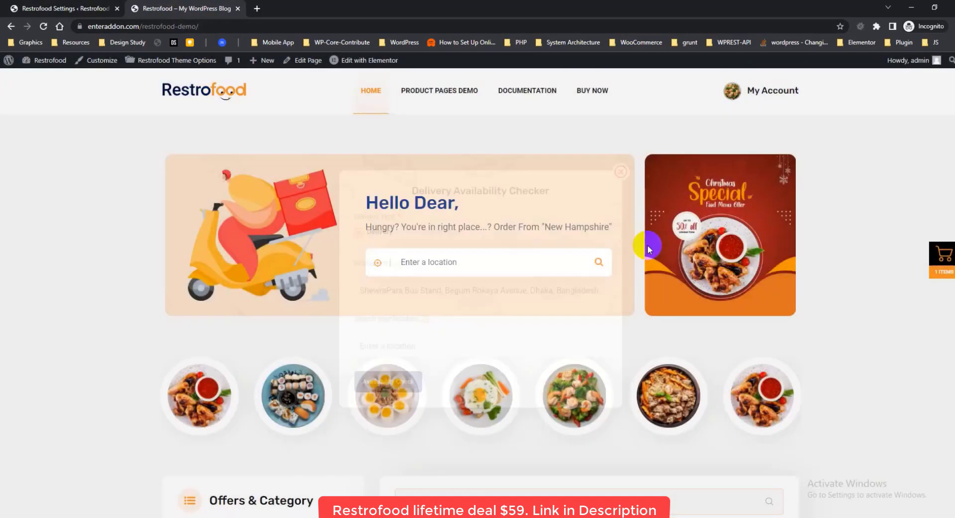
scroll(784, 279, "down", 5)
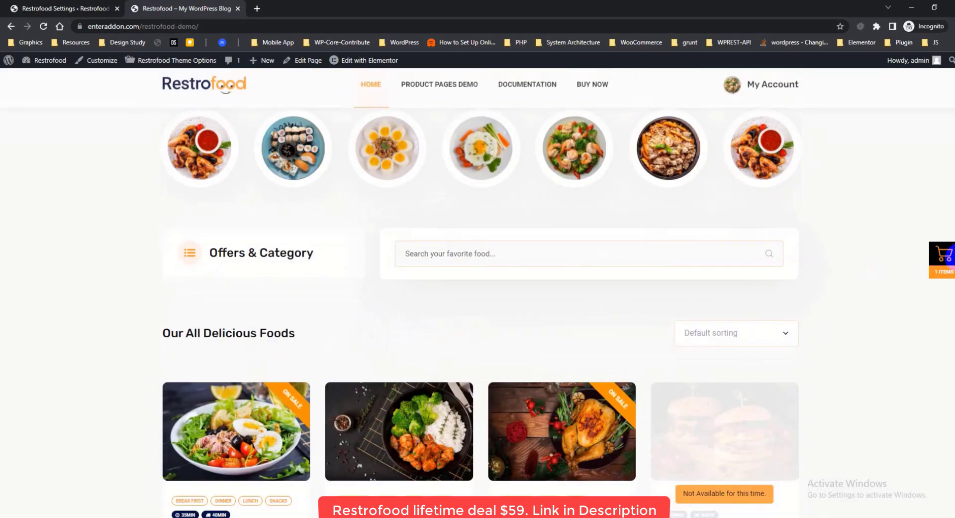
left_click(942, 255)
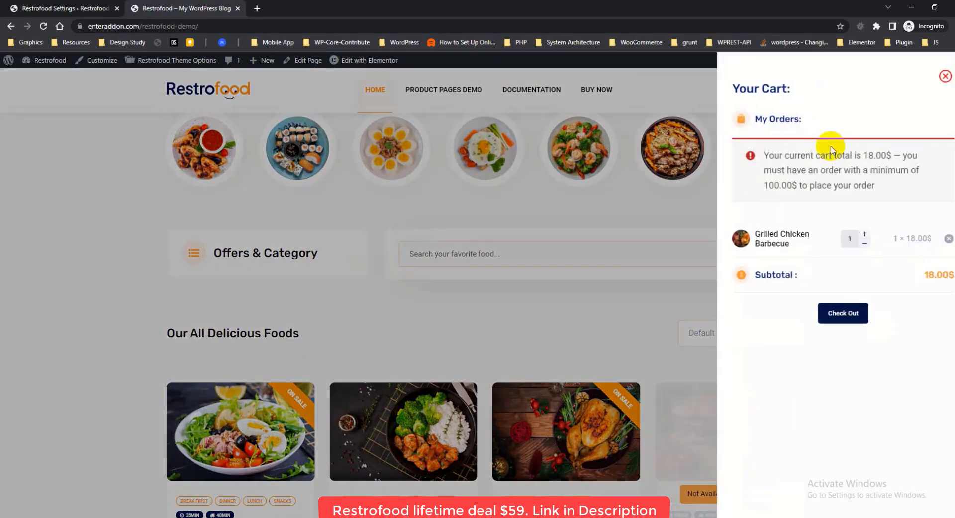
left_click(844, 313)
scroll(834, 333, "down", 2)
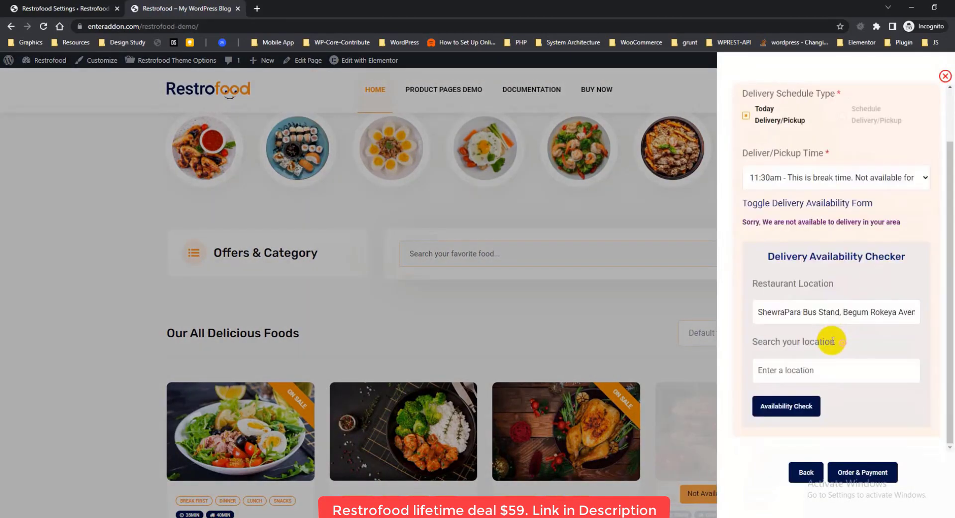
scroll(828, 331, "up", 2)
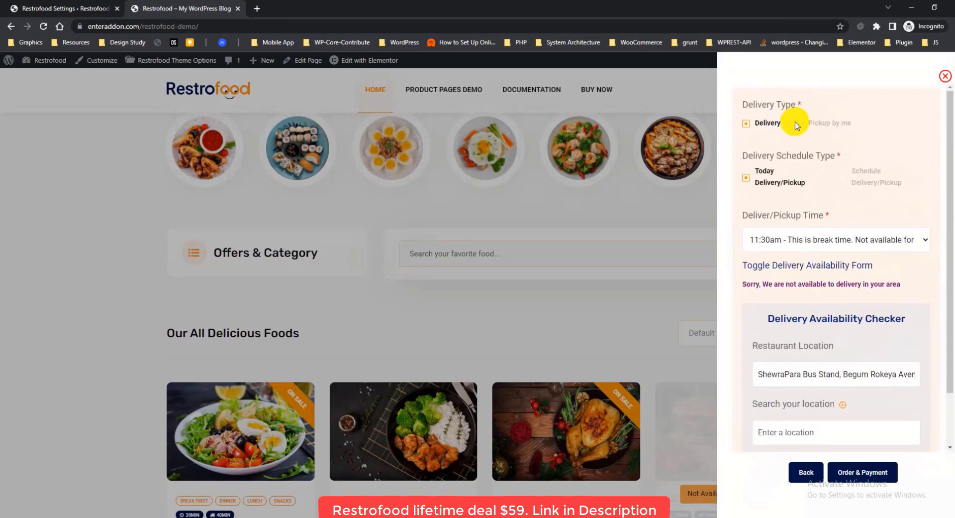
Step: Set Checkout Page Delivery Option Show/Hide to No in the Delivery Settings and save
left_click(66, 10)
left_click(536, 151)
left_click(868, 87)
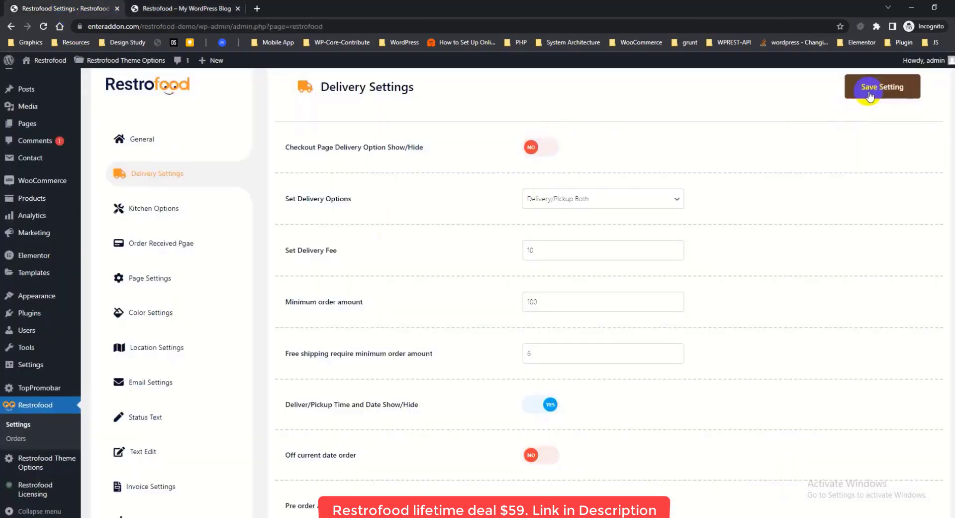
Step: Reload the storefront, dismiss the delivery checker, check the cart's checkout form without the delivery option, and return to the cart
left_click(152, 10)
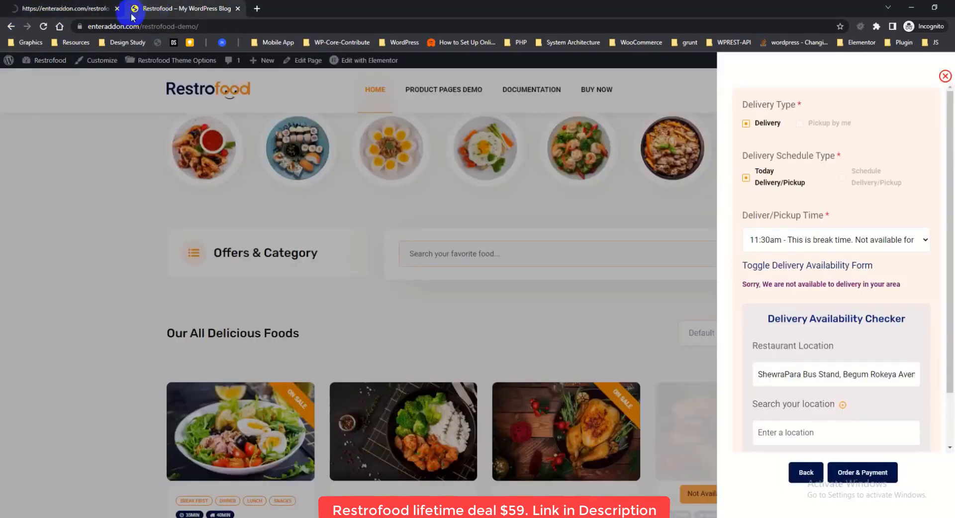
left_click(43, 26)
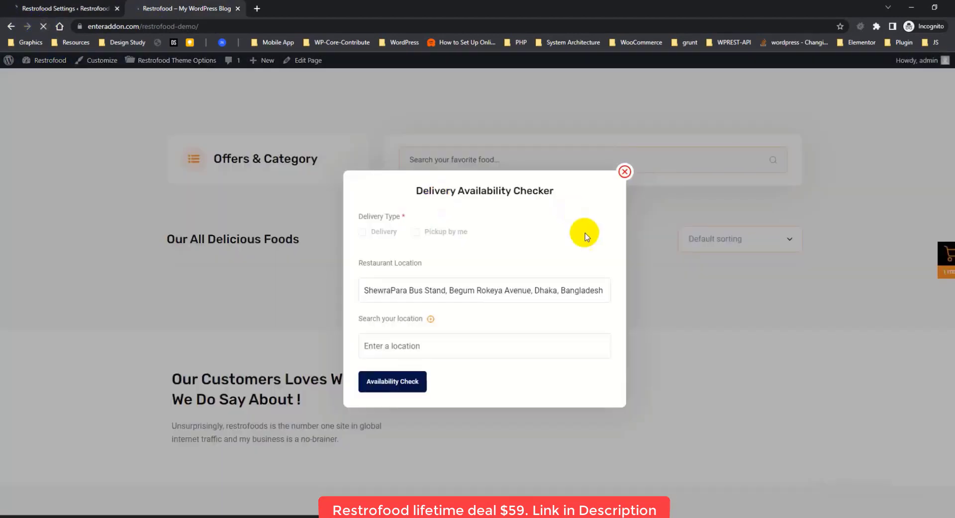
left_click(626, 171)
left_click(942, 270)
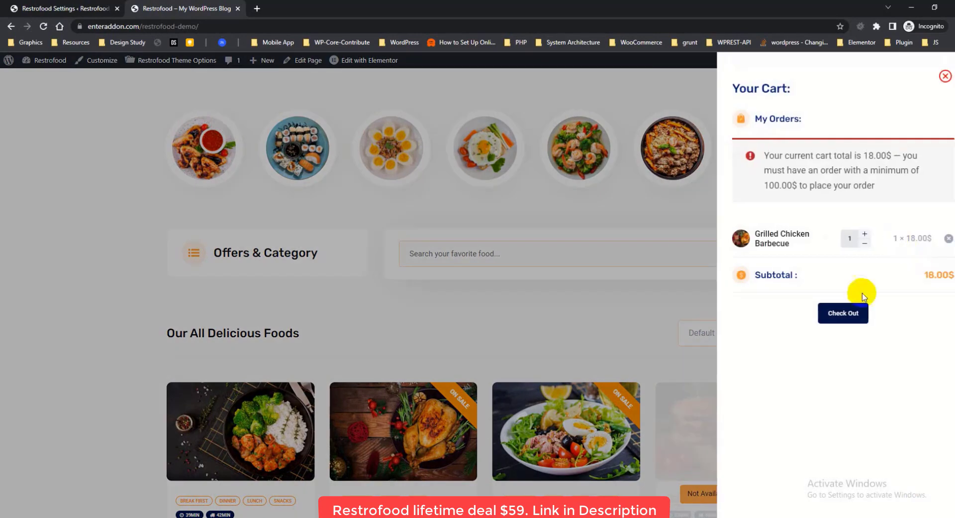
left_click(840, 312)
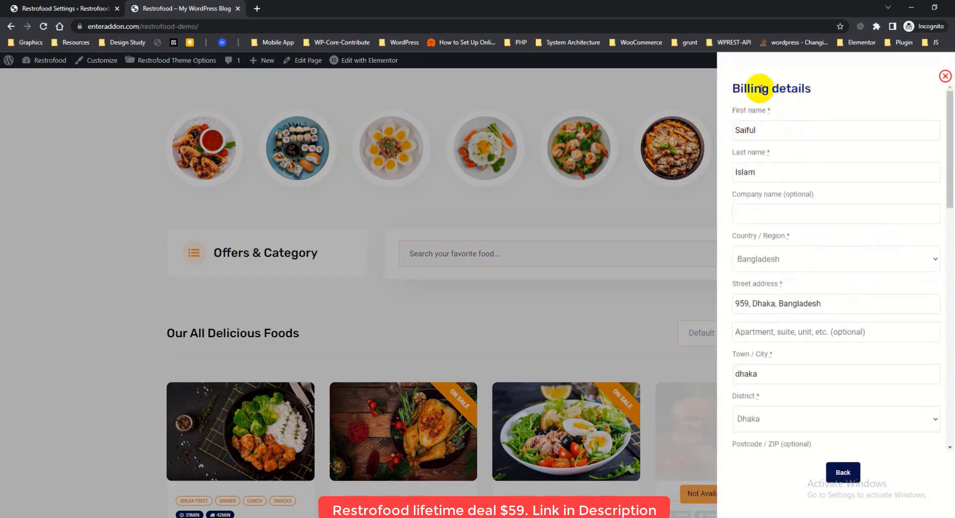
left_click(841, 472)
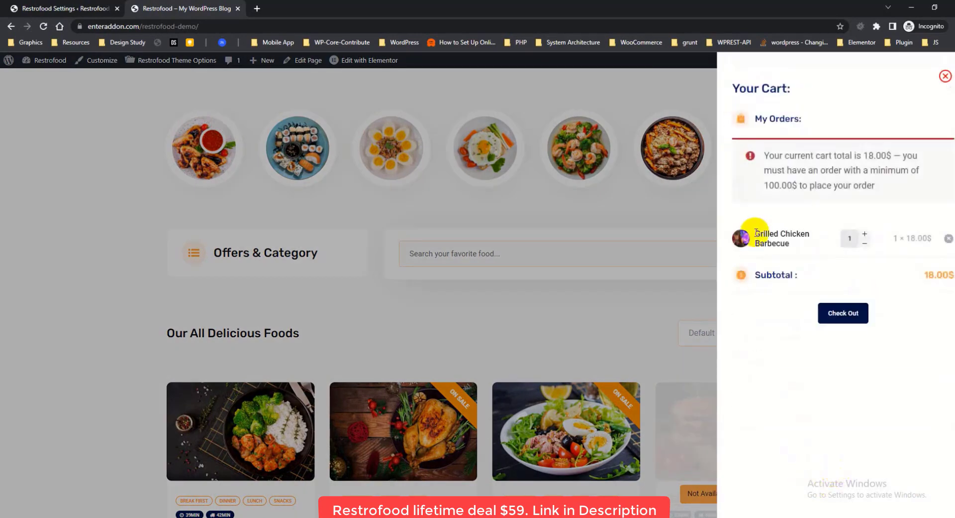
Step: Set Checkout Page Delivery Option Show/Hide back to Yes in the Delivery Settings and save
left_click(56, 10)
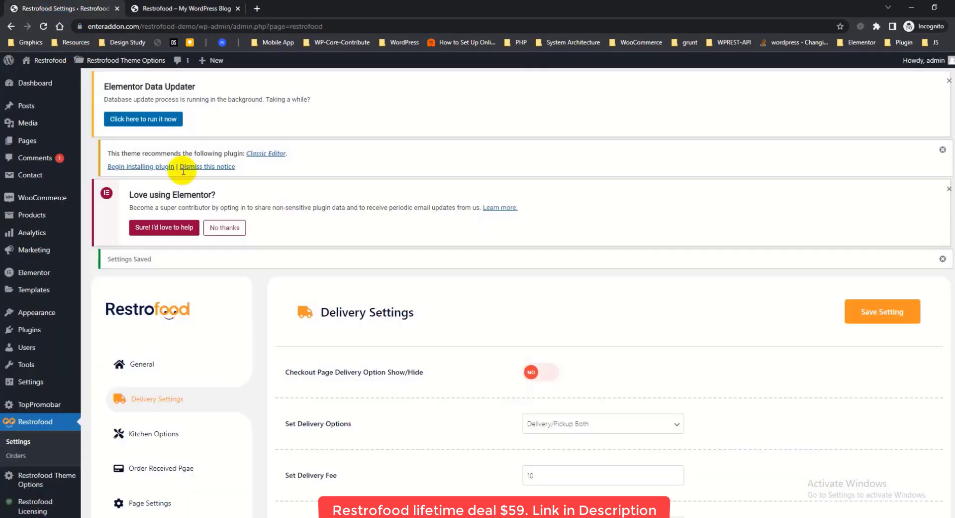
left_click(540, 373)
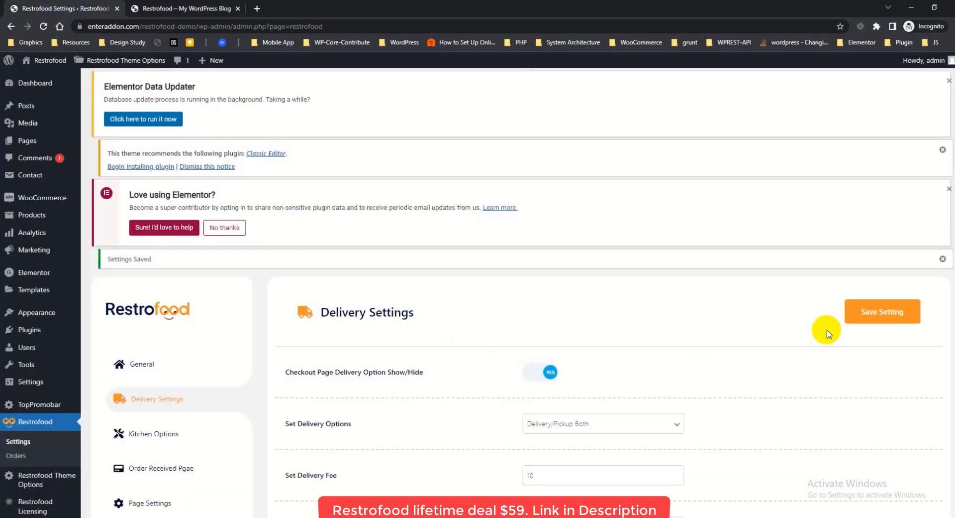
left_click(851, 312)
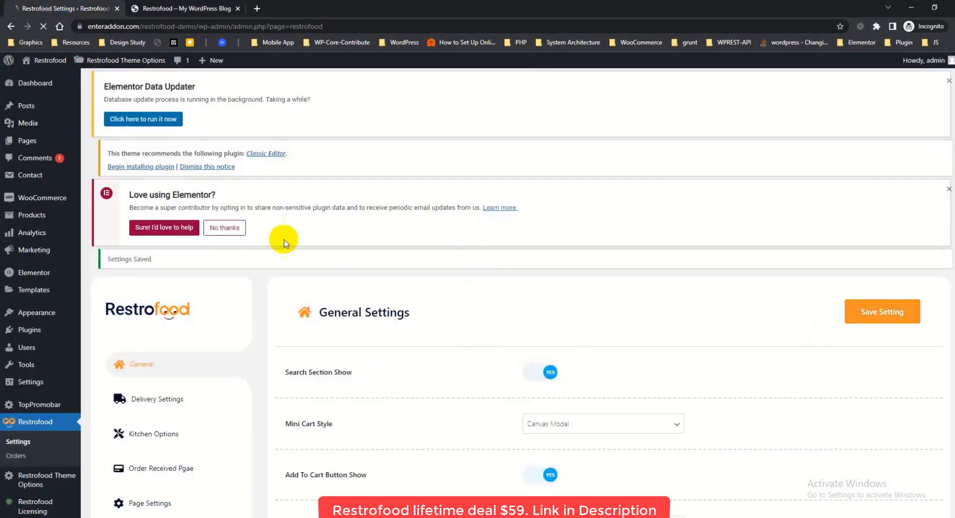
Step: Reload the storefront, dismiss the delivery checker, examine the delivery options in the cart's checkout again, and return to the cart
left_click(163, 7)
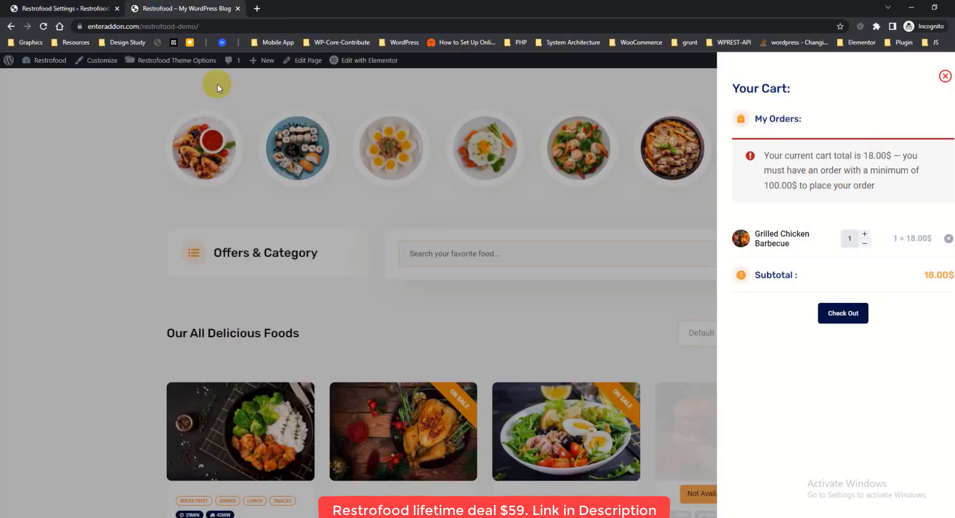
left_click(42, 25)
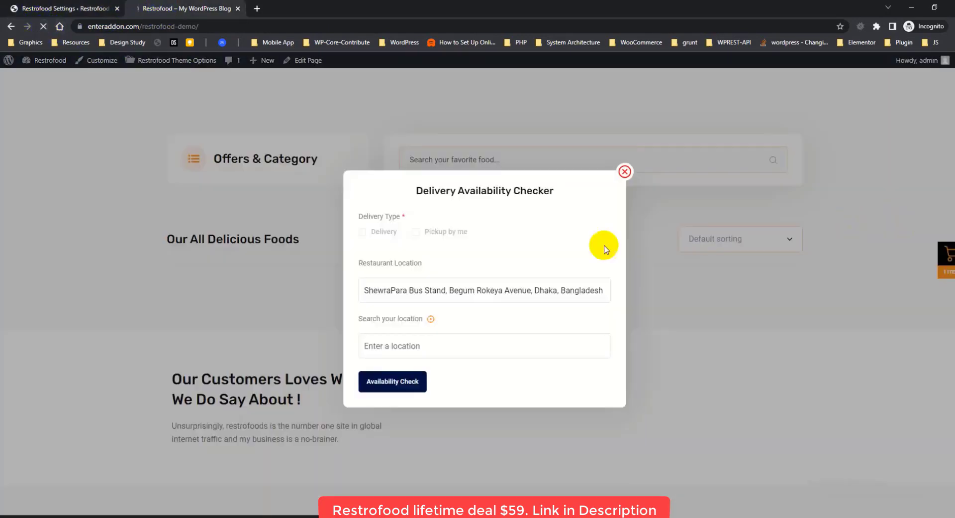
left_click(624, 172)
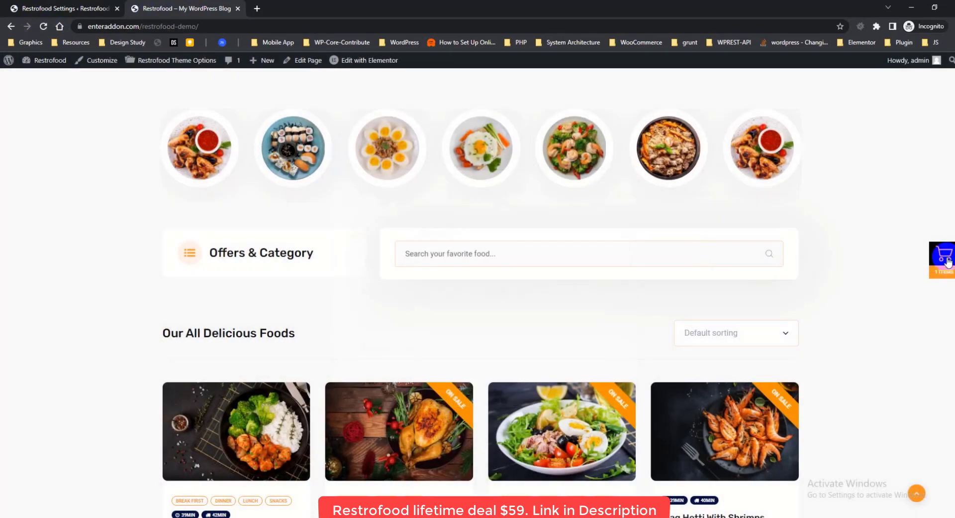
left_click(947, 261)
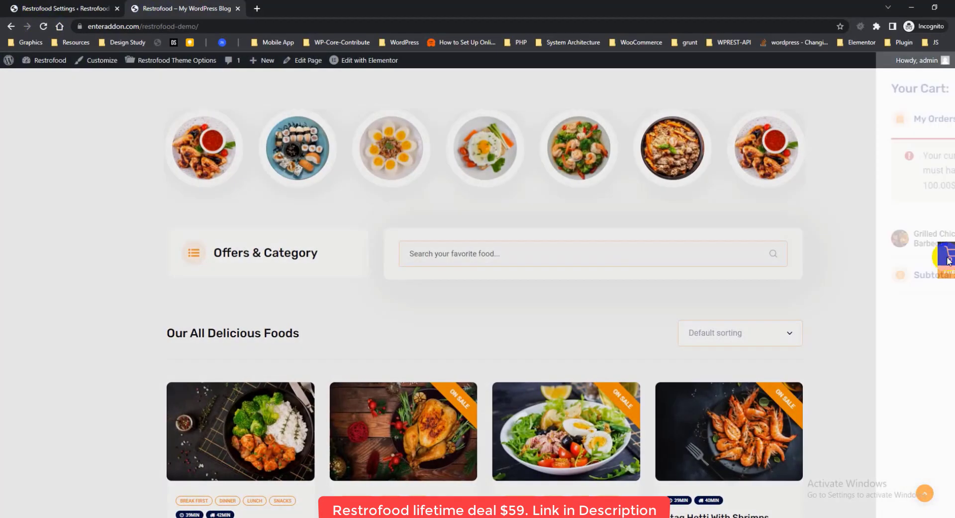
left_click(841, 315)
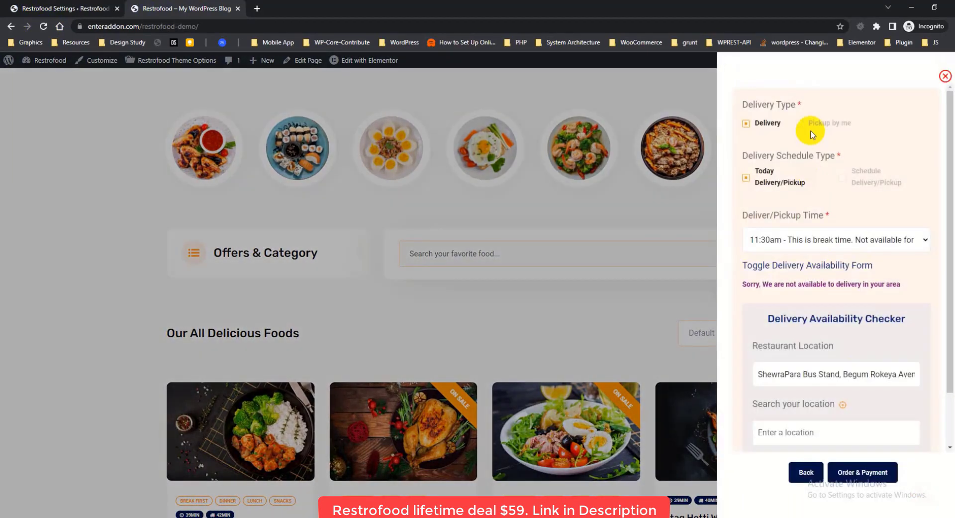
scroll(845, 341, "down", 1)
scroll(851, 441, "up", 1)
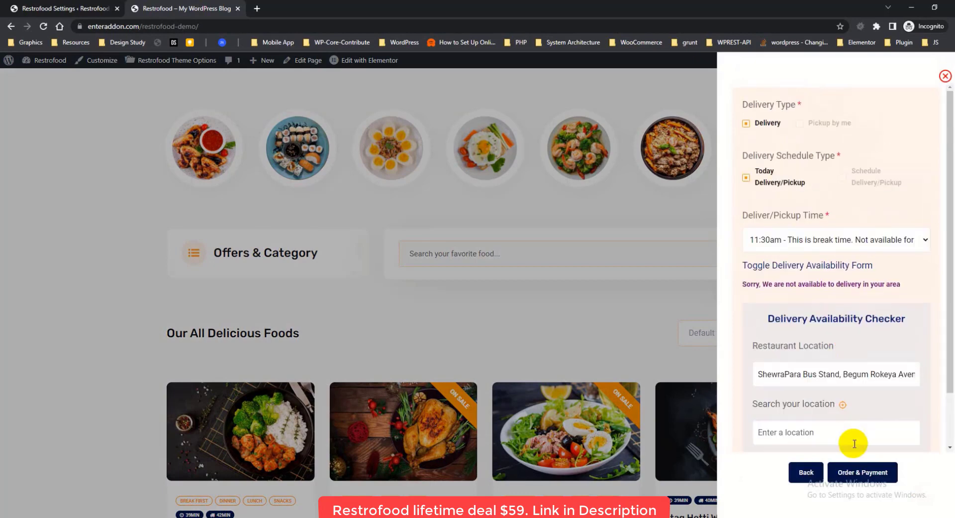
left_click(849, 472)
left_click(836, 474)
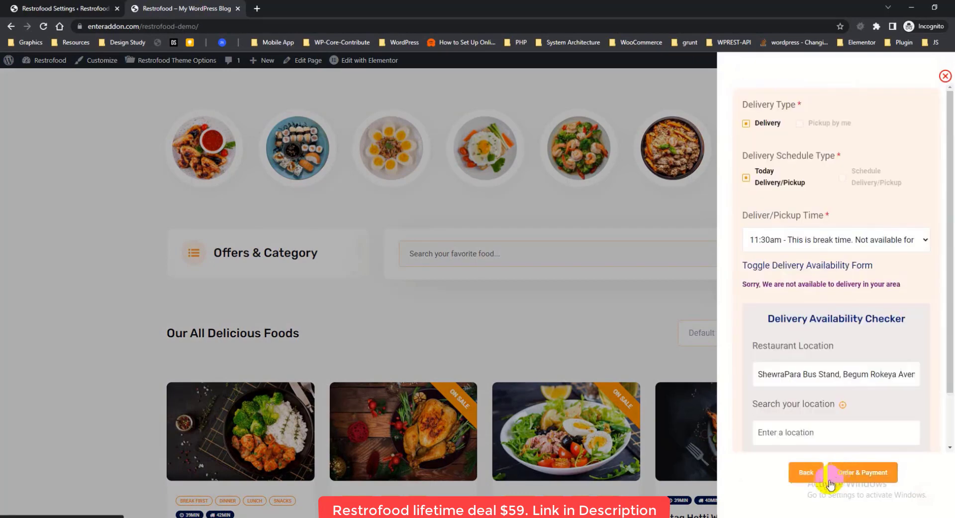
left_click(804, 475)
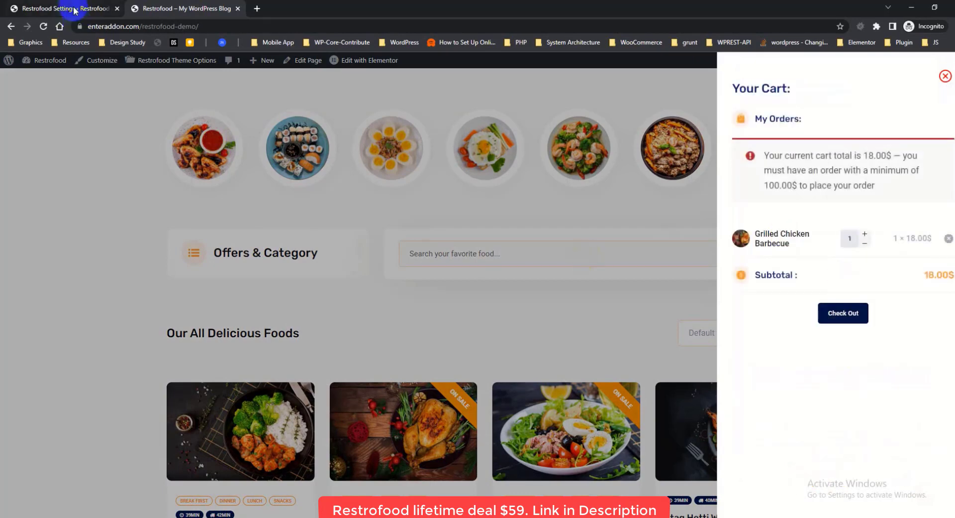
Step: Review the Set Delivery Options choices in the Delivery Settings and compare them with the delivery types in the storefront cart's checkout
left_click(75, 10)
scroll(438, 324, "down", 4)
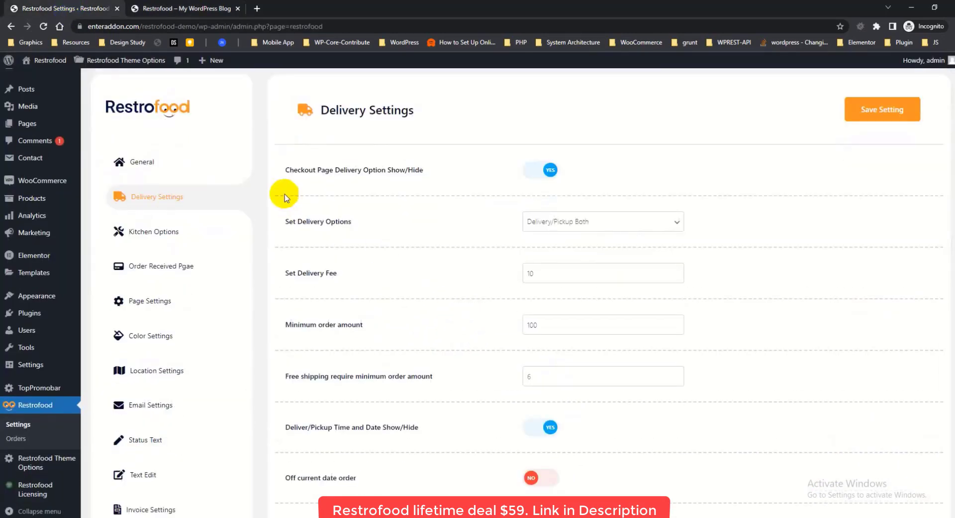
left_click_drag(287, 224, 412, 220)
left_click(554, 221)
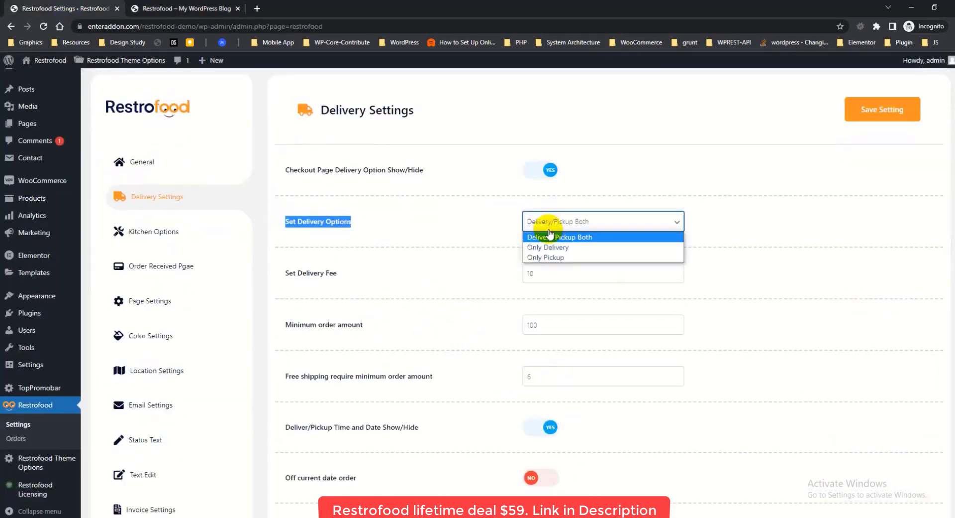
left_click(196, 14)
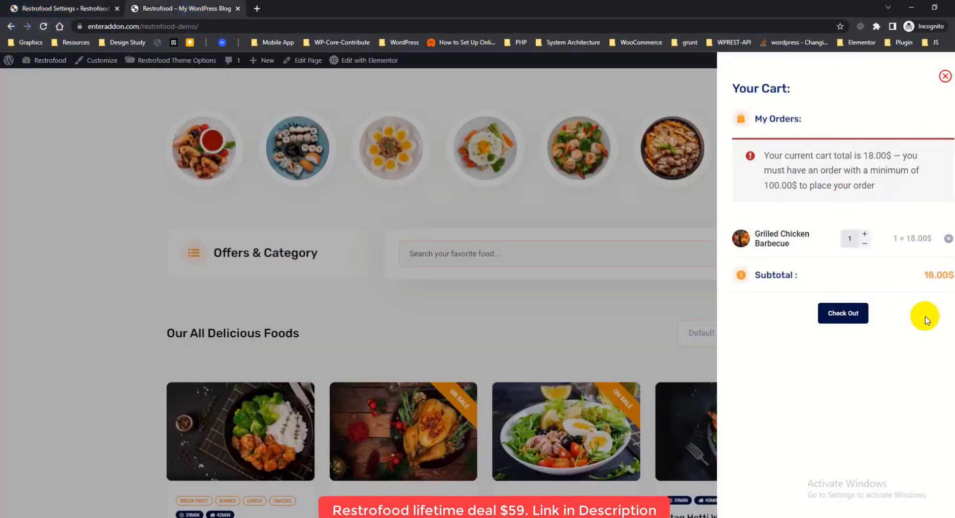
left_click(846, 313)
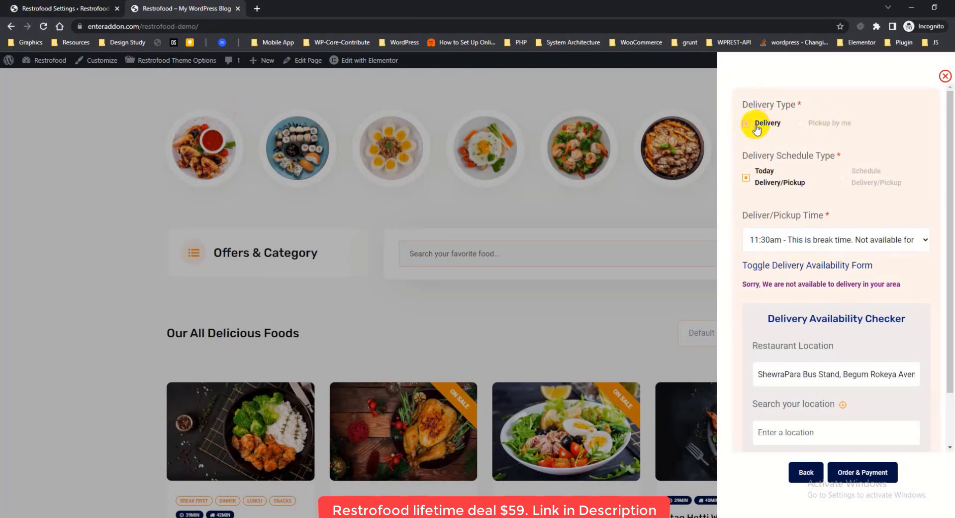
Step: Check the Set Delivery Fee setting, and examine the delivery fee in the storefront checkout's order summary with Delivery selected
left_click(98, 16)
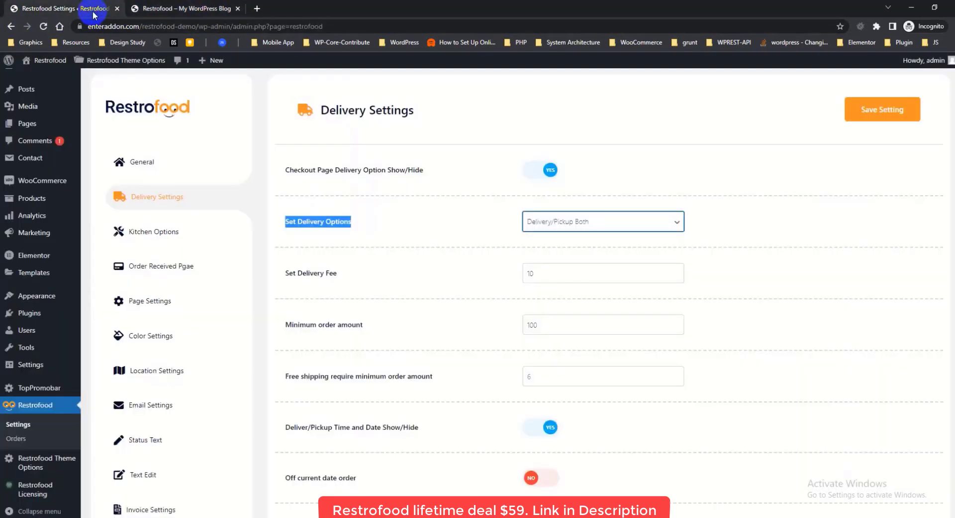
double_click(544, 273)
left_click(426, 188)
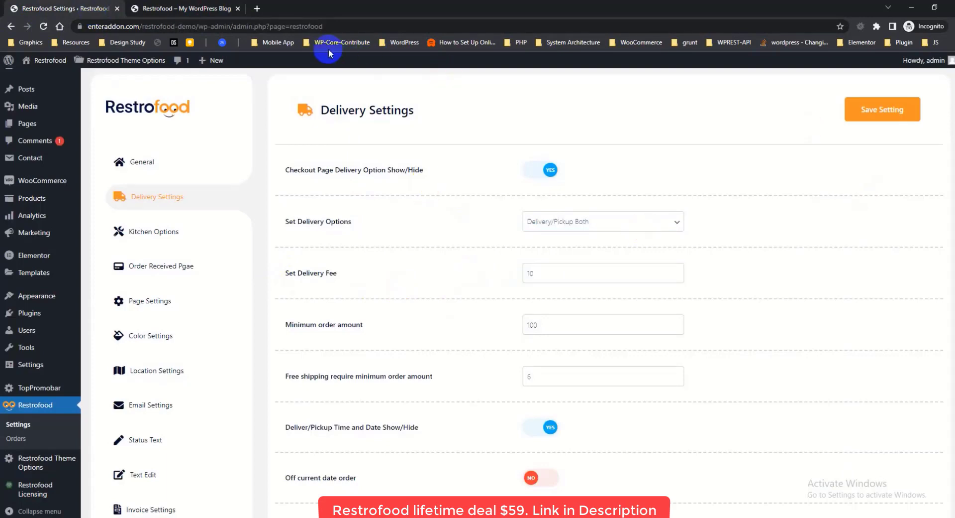
left_click(219, 12)
scroll(882, 300, "down", 1)
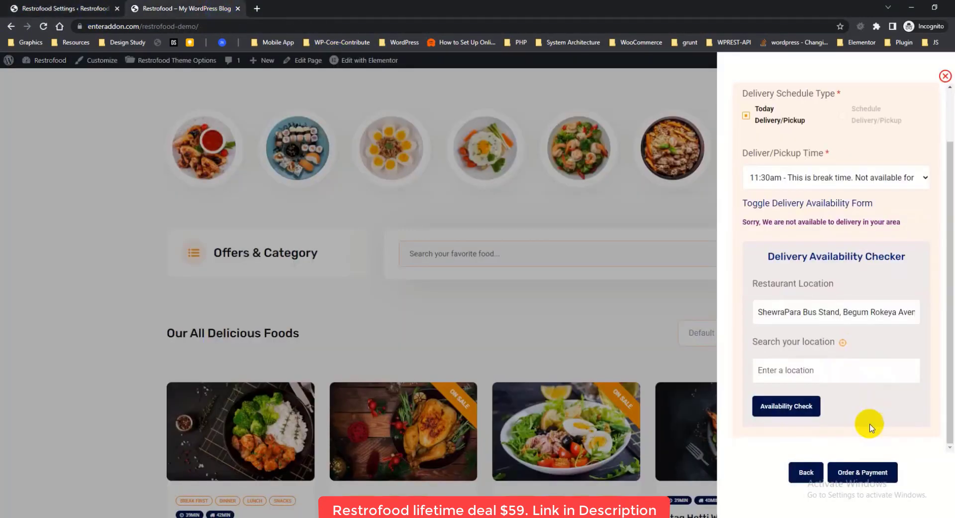
scroll(844, 335, "up", 1)
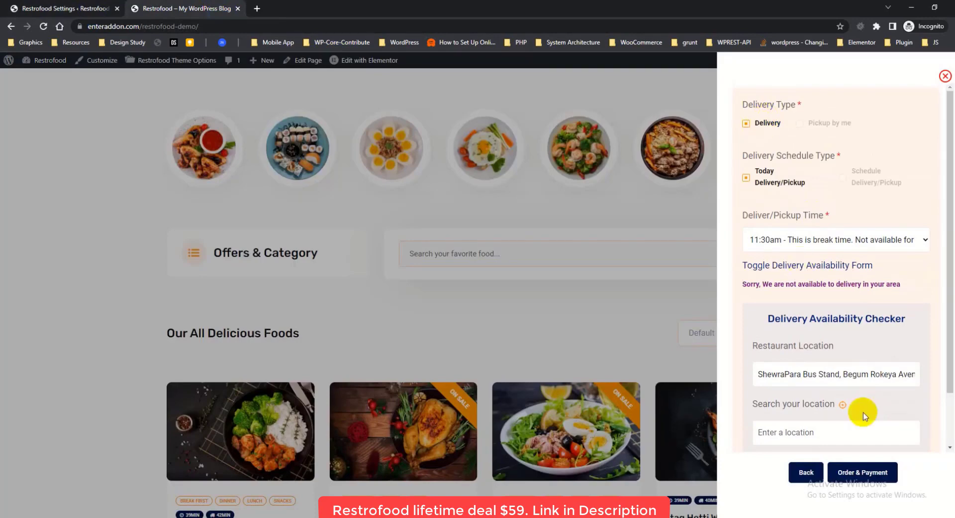
left_click(863, 471)
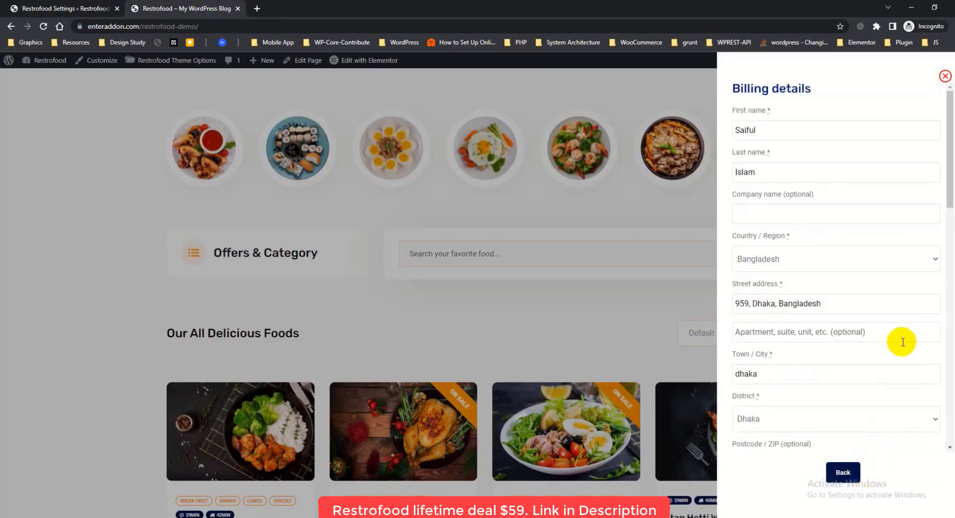
scroll(902, 343, "down", 10)
left_click_drag(759, 253, 935, 257)
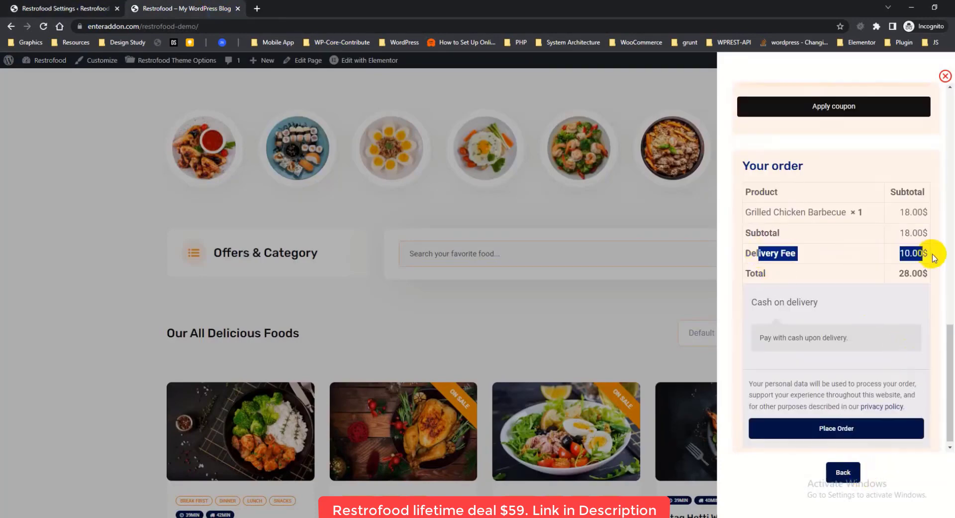
Step: Change the checkout's delivery type to Pickup by me and continue to the payment form to examine the order summary
left_click(842, 471)
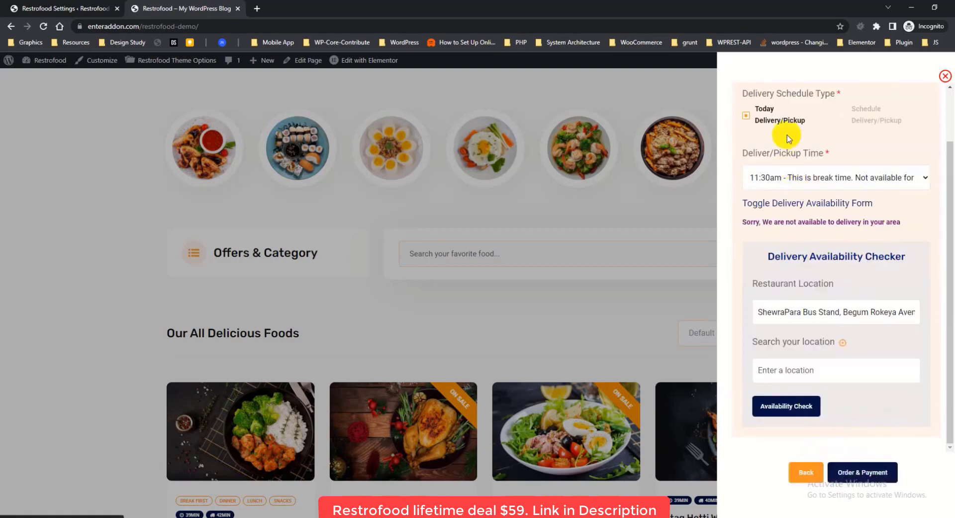
scroll(836, 175, "up", 3)
left_click(832, 121)
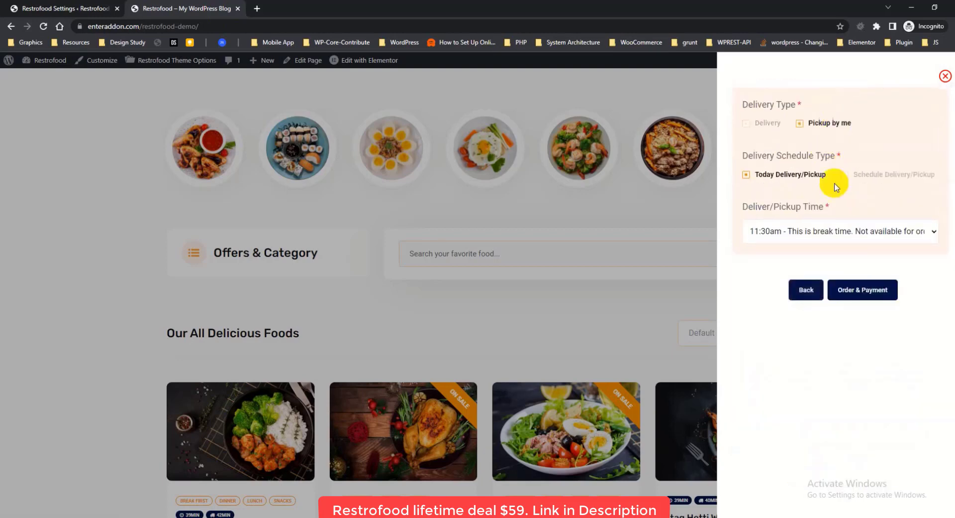
left_click(864, 288)
scroll(865, 286, "down", 10)
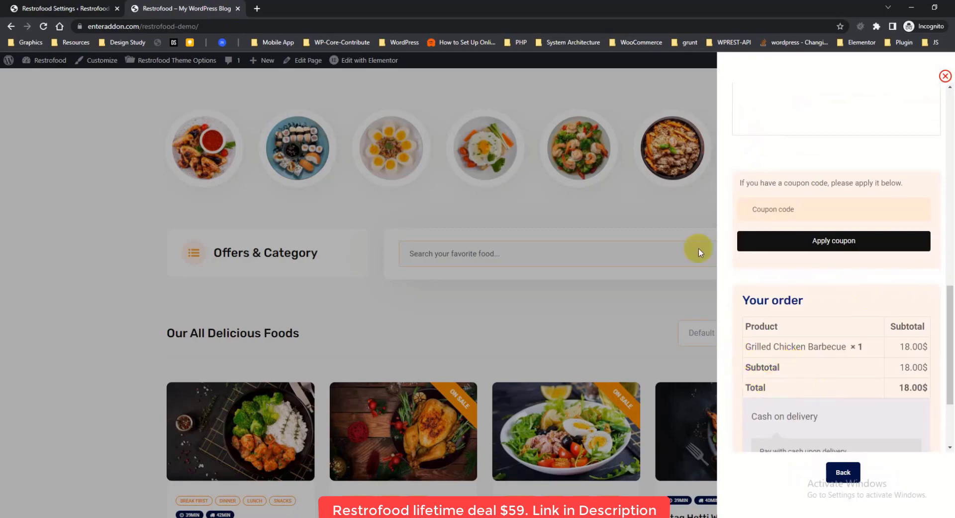
Step: Glance at the Delivery Settings, return the storefront checkout to the cart, and examine its minimum order notice
left_click(93, 7)
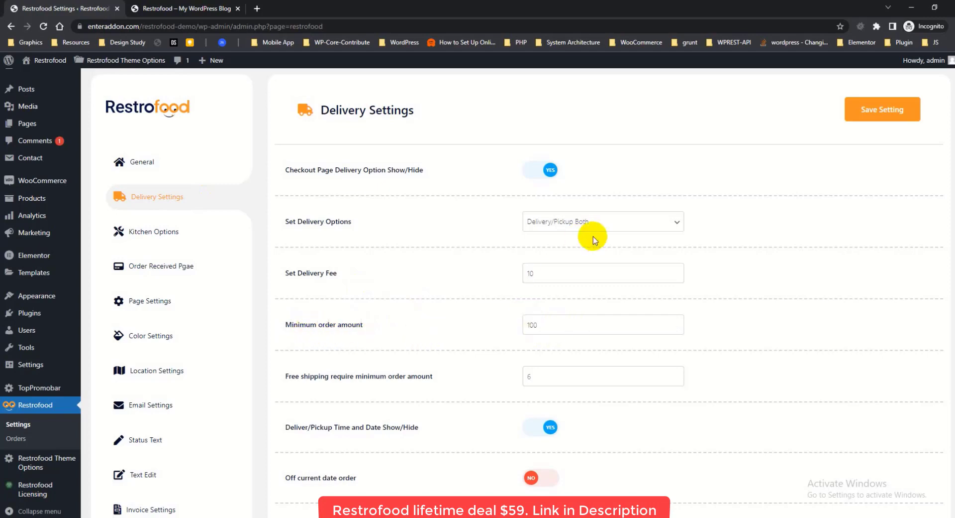
left_click(199, 17)
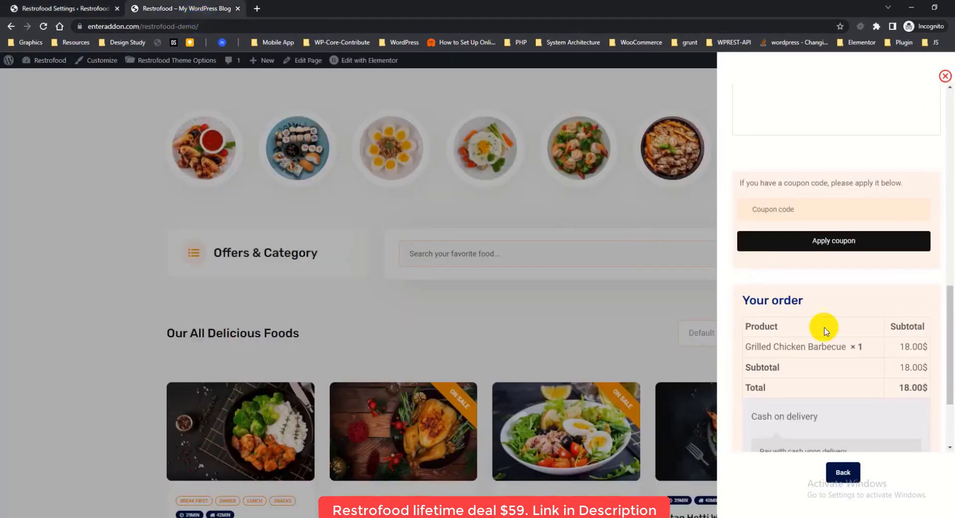
scroll(896, 296, "up", 15)
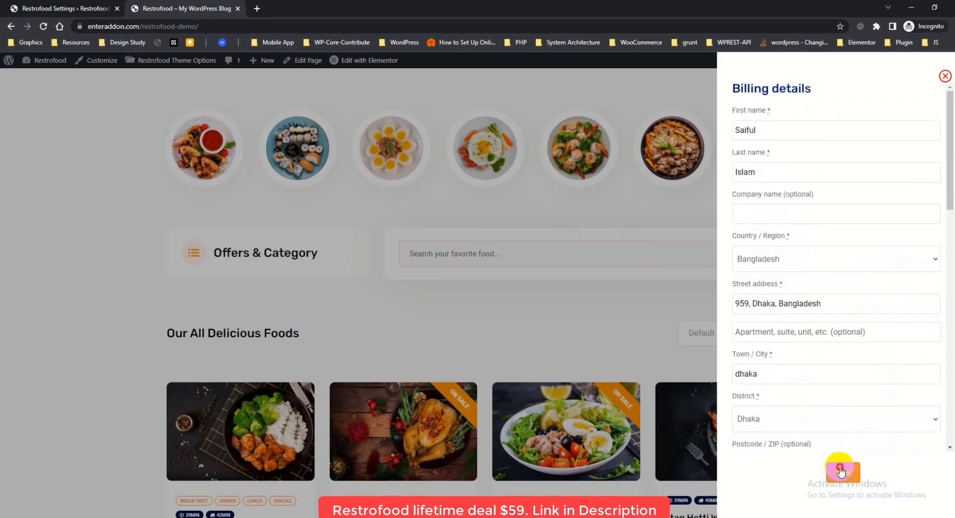
left_click(841, 470)
left_click(807, 289)
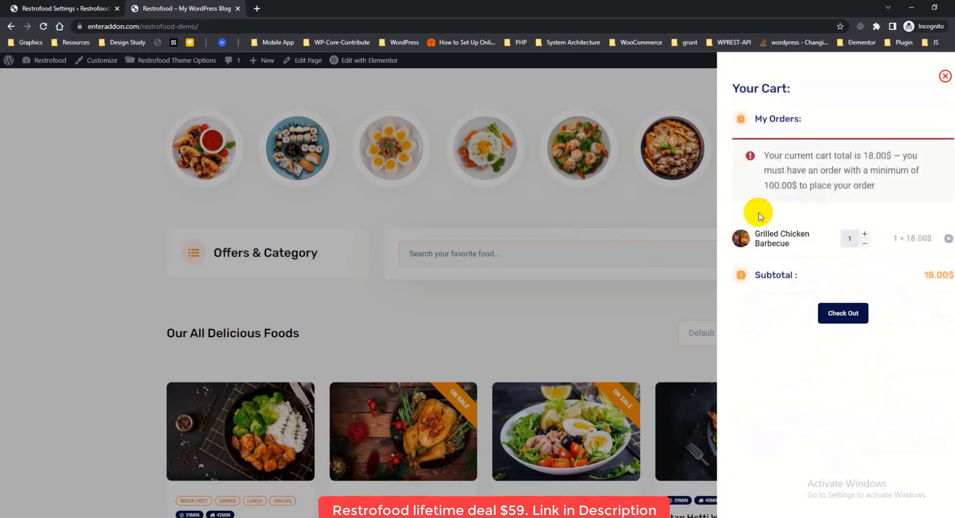
left_click_drag(767, 157, 902, 188)
left_click(902, 188)
Step: Review the Minimum order amount and Free shipping require minimum order amount options in the Delivery Settings
left_click(59, 14)
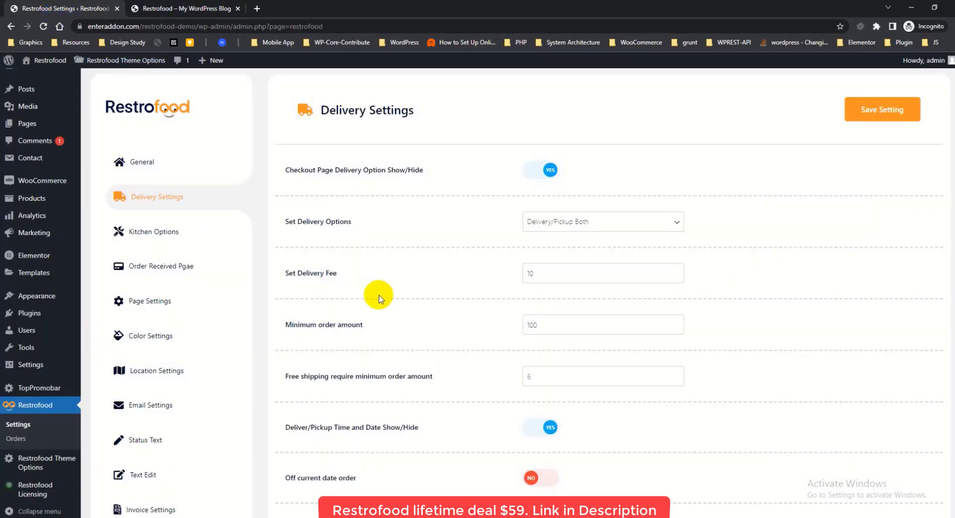
left_click_drag(284, 324, 413, 324)
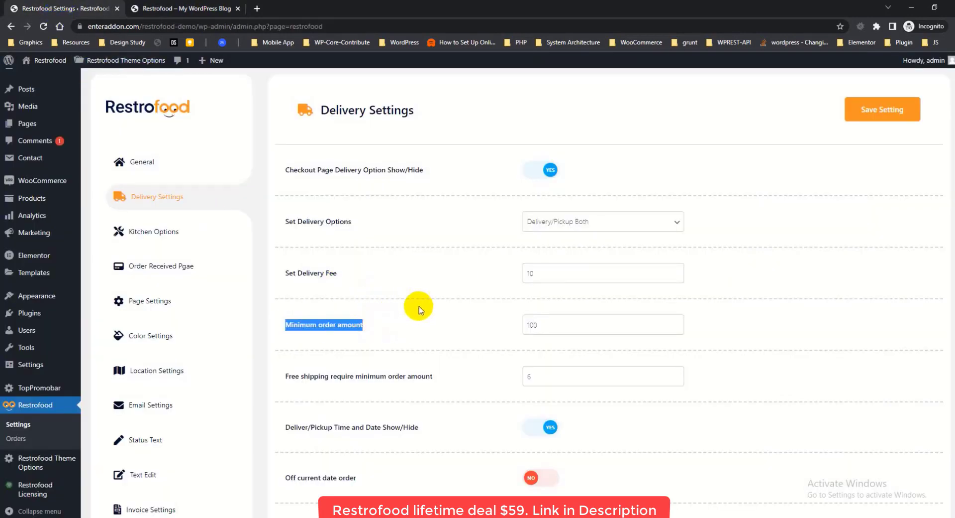
scroll(419, 310, "down", 1)
left_click(291, 323)
left_click_drag(292, 309, 422, 308)
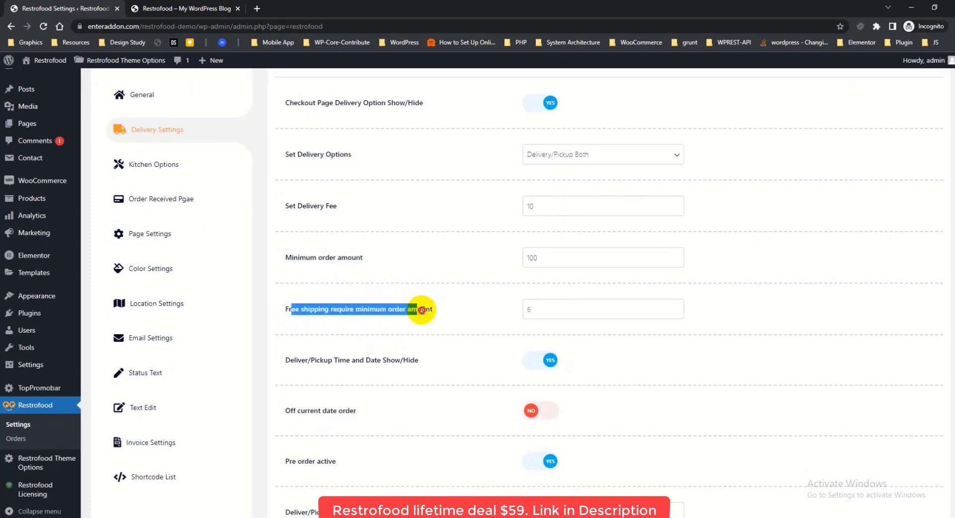
left_click(468, 312)
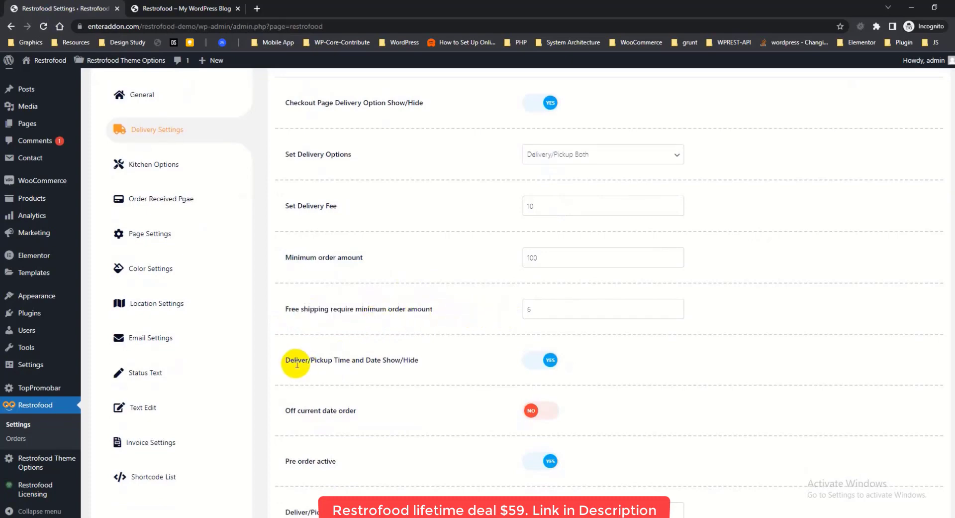
Step: Locate the Deliver/Pickup Time and Date setting, then try Schedule Delivery/Pickup and its date list in the storefront checkout and reselect Today Delivery/Pickup
scroll(358, 333, "down", 1)
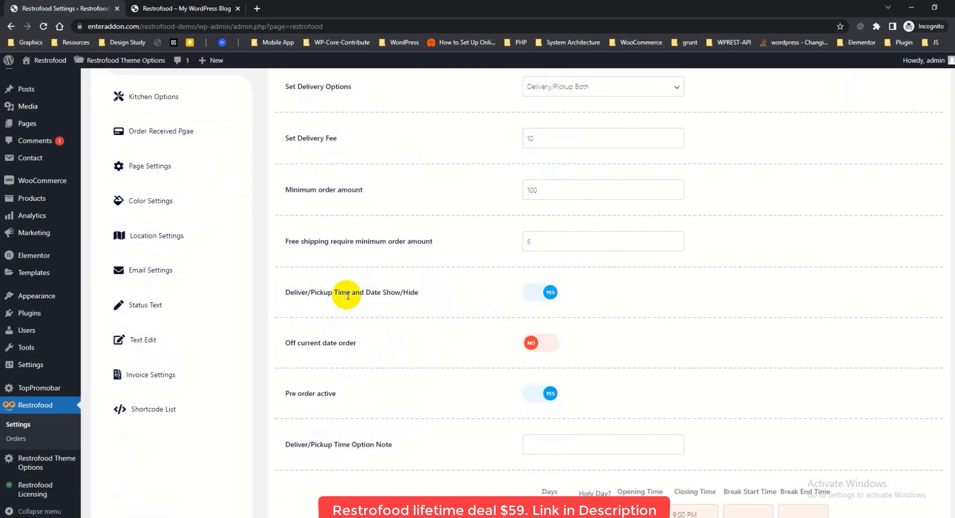
left_click(197, 10)
left_click(844, 312)
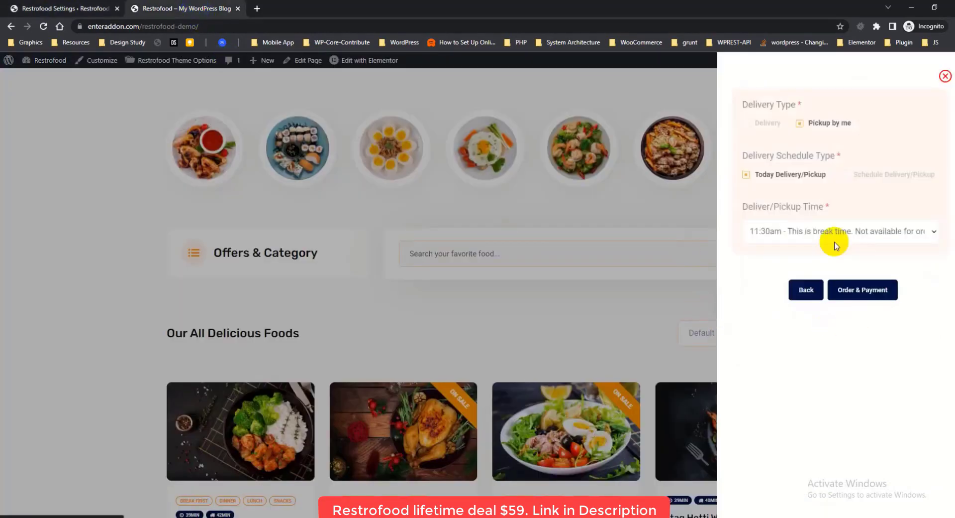
left_click(871, 183)
left_click(799, 232)
left_click(806, 258)
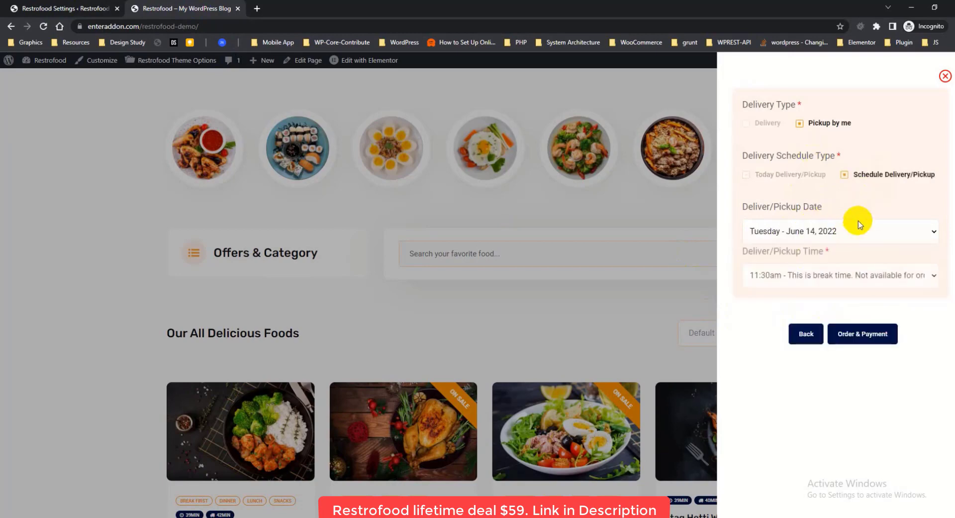
left_click(772, 175)
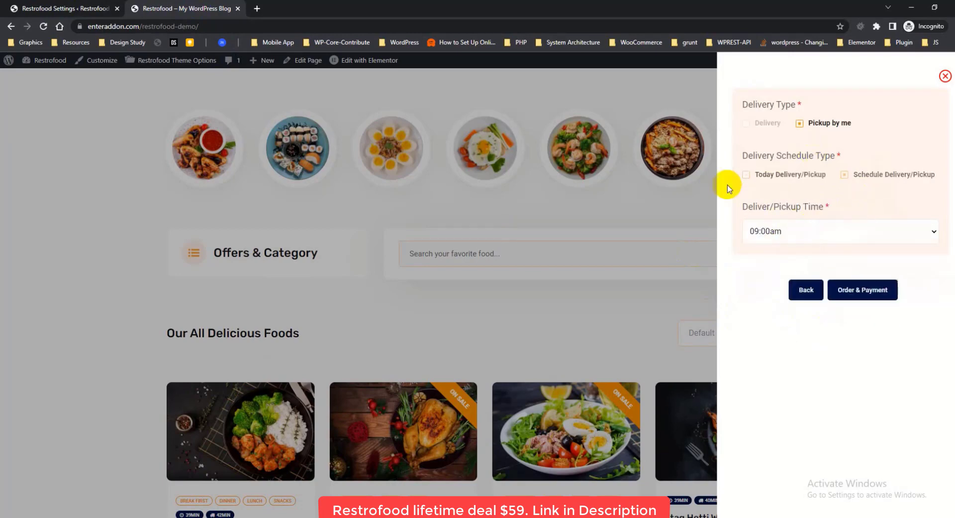
Step: Set Deliver/Pickup Time and Date Show/Hide to No in the Delivery Settings and save
left_click(79, 8)
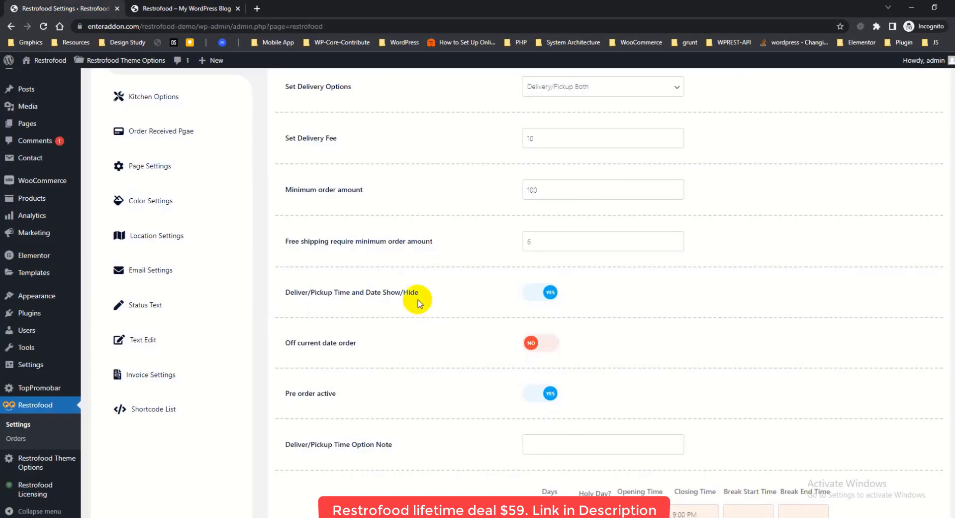
left_click(879, 250)
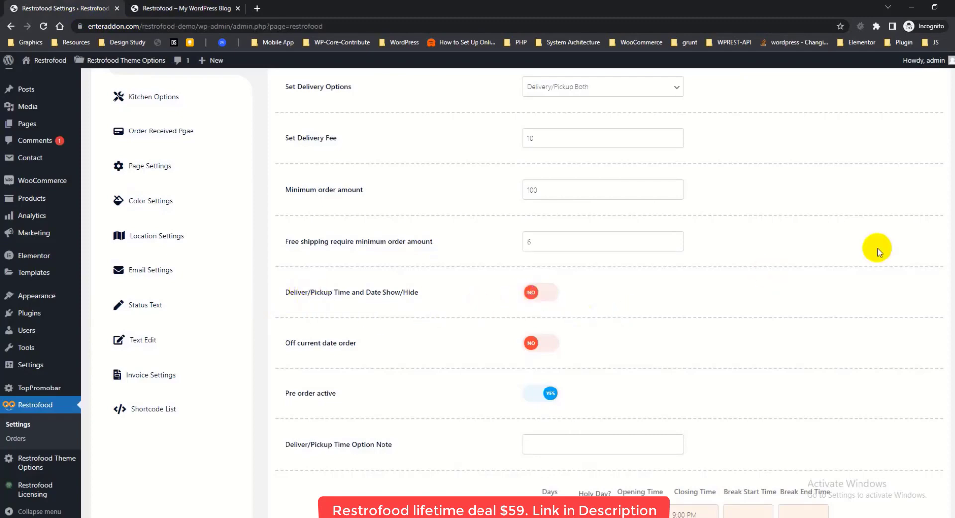
Step: Reload the storefront, dismiss the delivery checker, and compare Delivery and Pickup by me in the cart's checkout without time and date fields
left_click(168, 12)
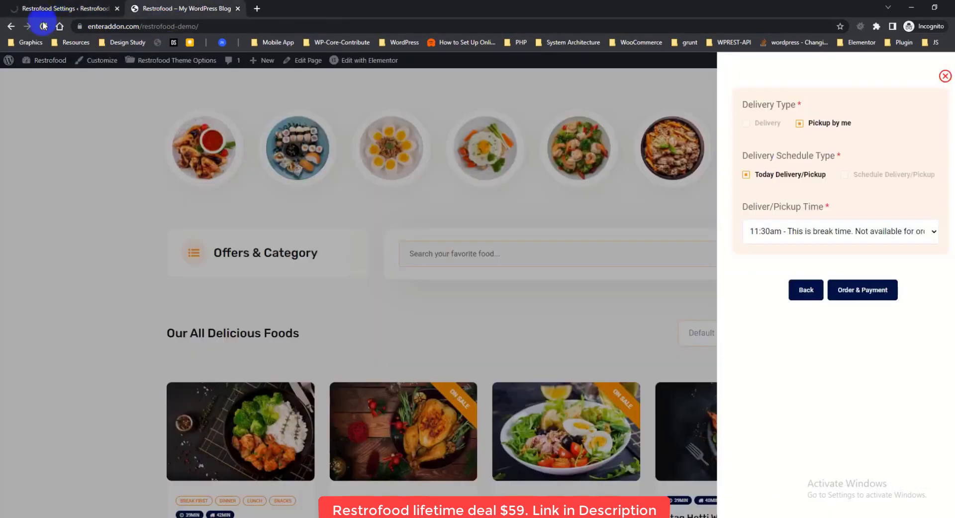
left_click(39, 27)
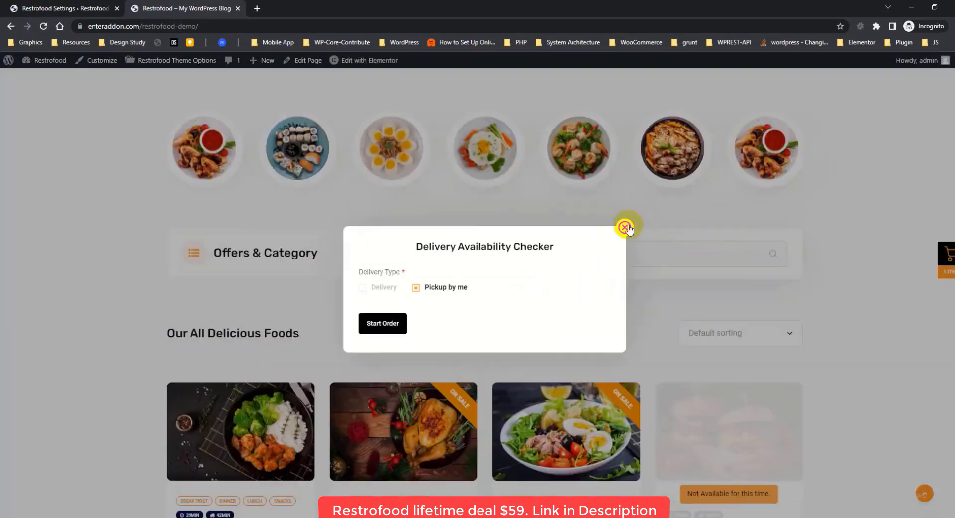
left_click(625, 228)
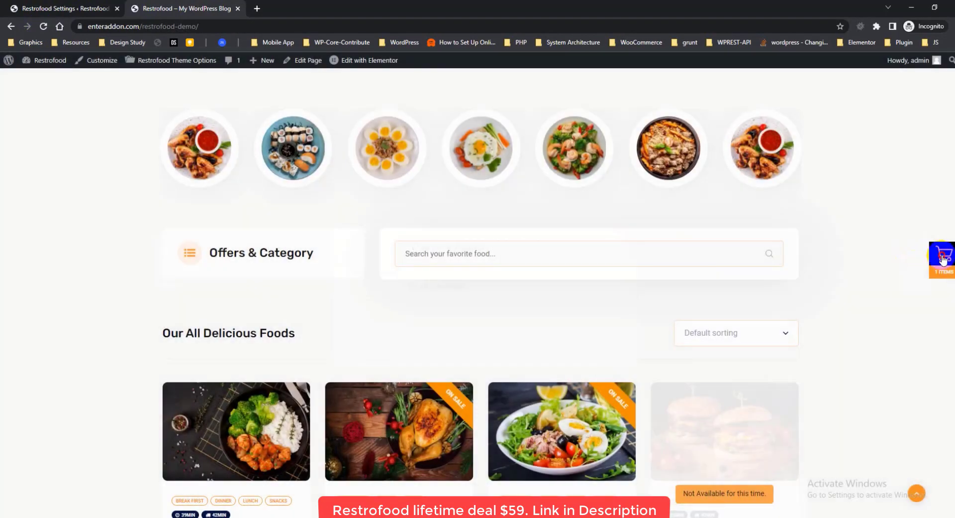
left_click(945, 255)
left_click(851, 312)
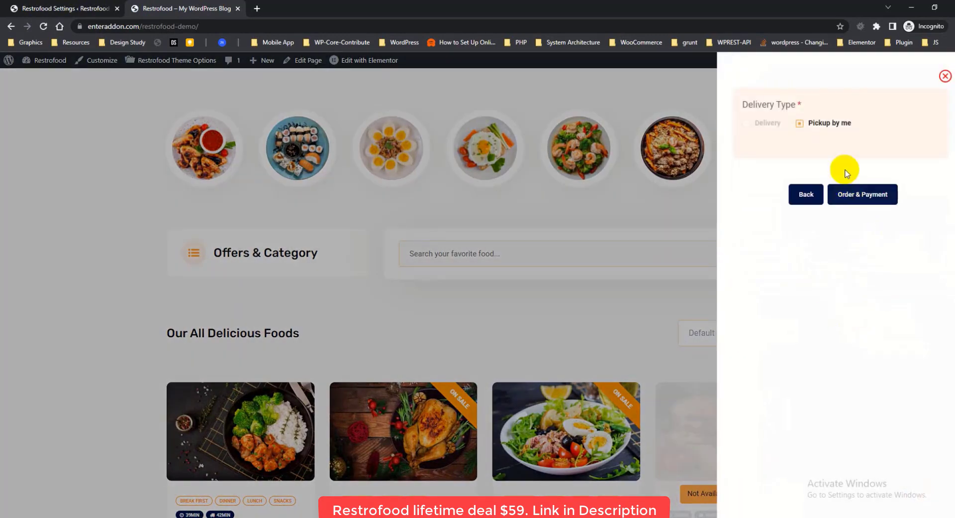
left_click(769, 125)
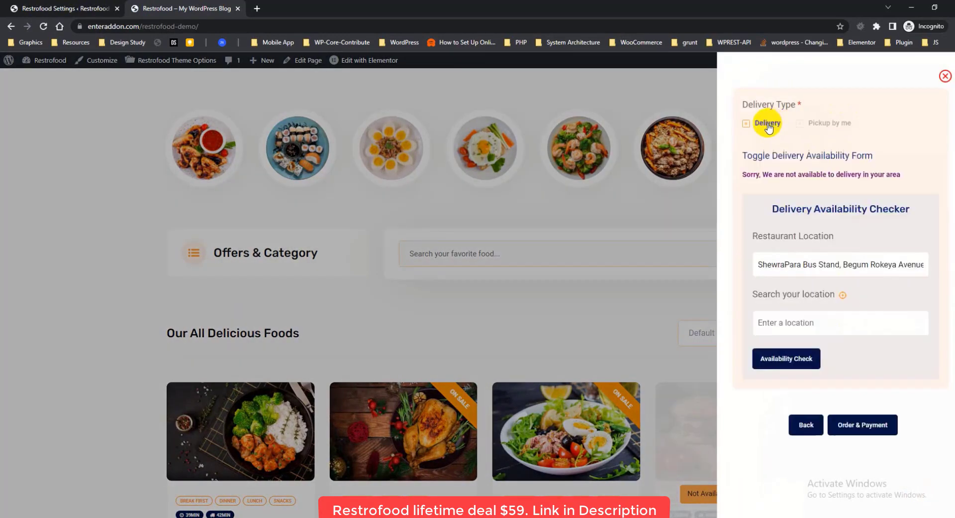
left_click(831, 125)
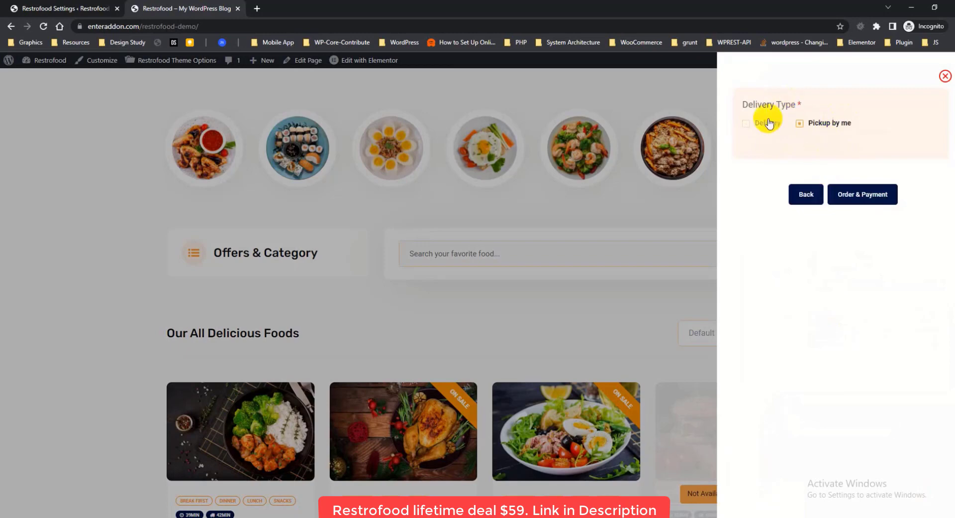
Step: Set Deliver/Pickup Time and Date Show/Hide back to Yes in the Delivery Settings and save
left_click(91, 17)
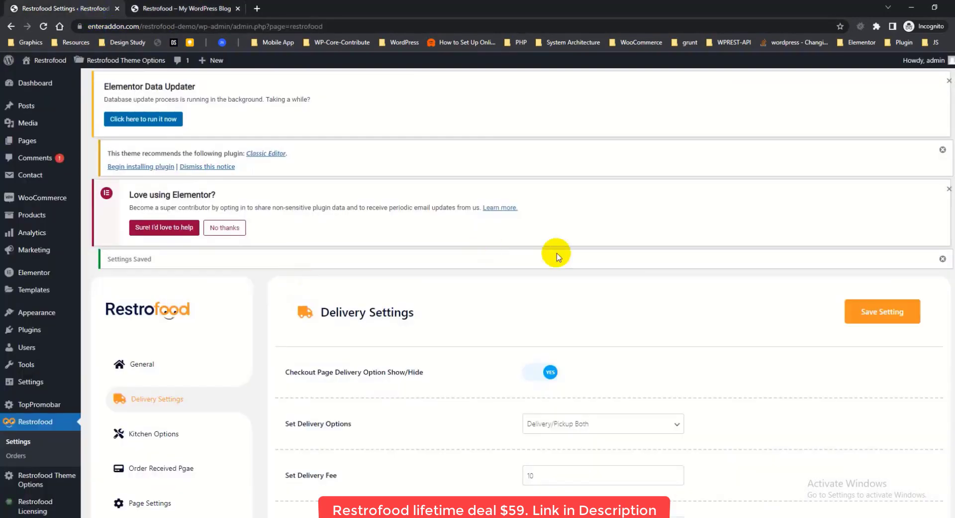
scroll(557, 253, "down", 5)
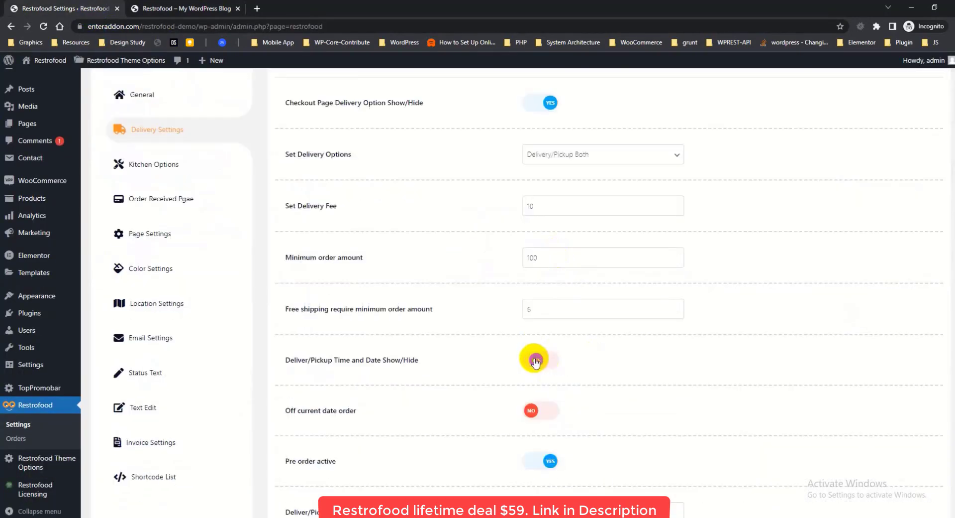
left_click(124, 57)
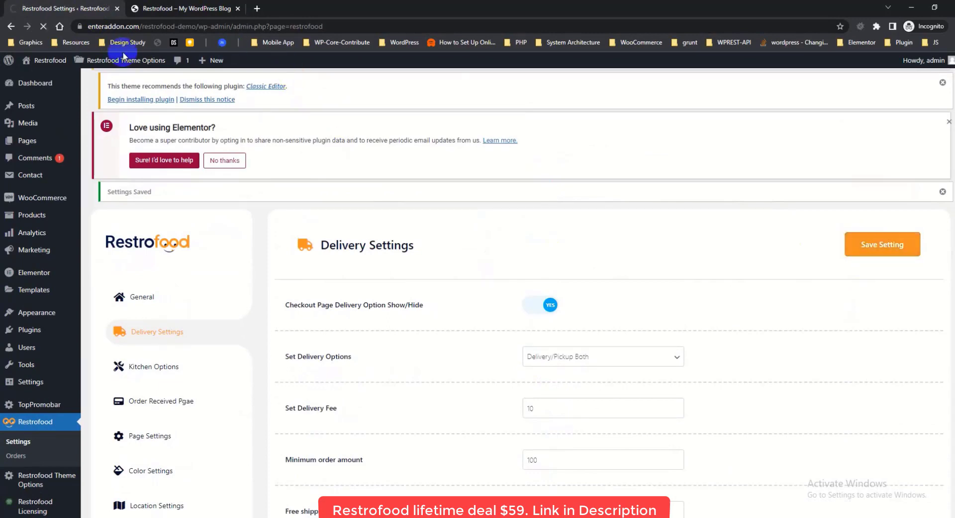
Step: Reload the storefront, dismiss the delivery availability checker, and open the cart's checkout to check the schedule and time fields
left_click(176, 9)
left_click(44, 28)
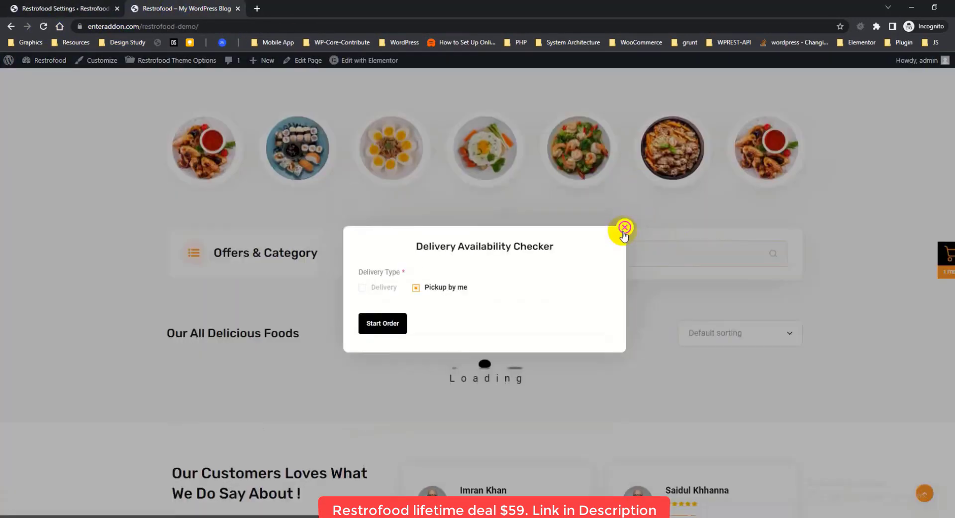
left_click(624, 227)
left_click(945, 256)
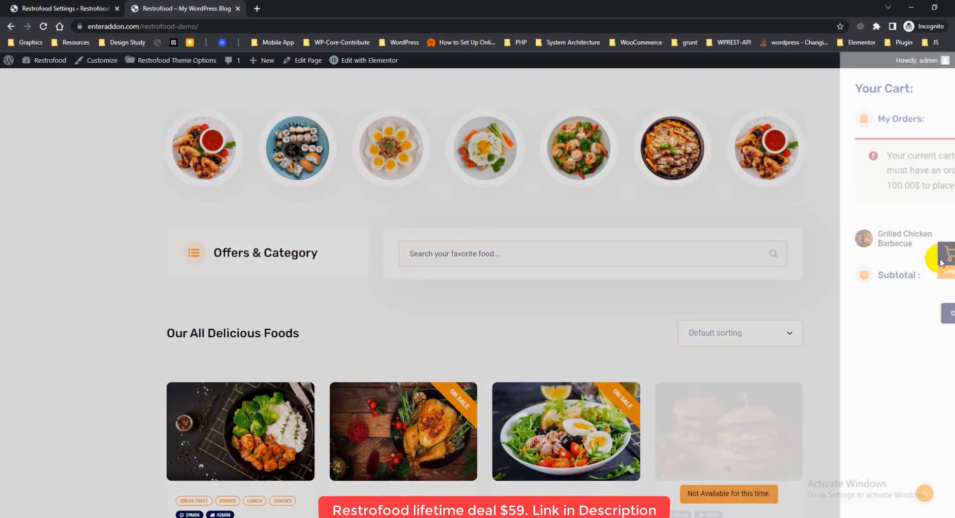
left_click(844, 314)
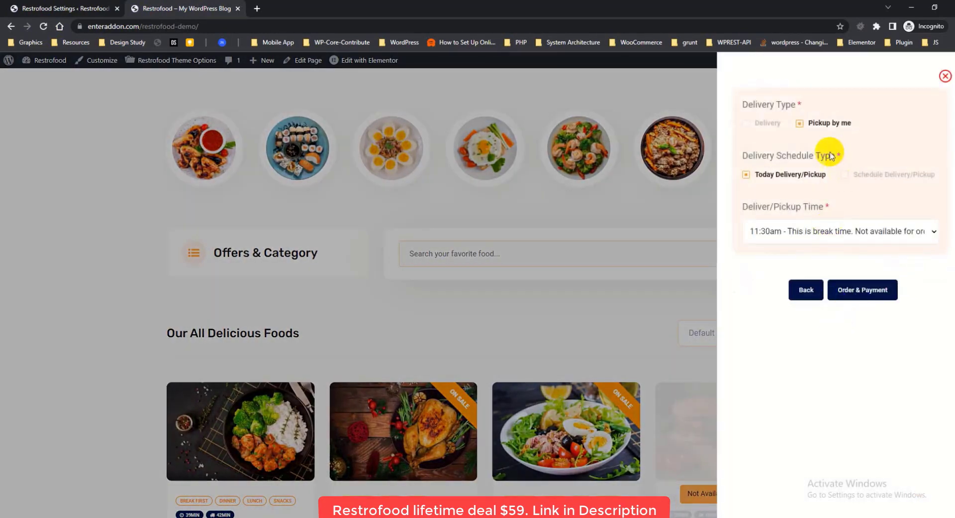
Step: Try Schedule Delivery/Pickup in the checkout, return to Today Delivery/Pickup, and choose 02:30pm as the time
left_click(870, 175)
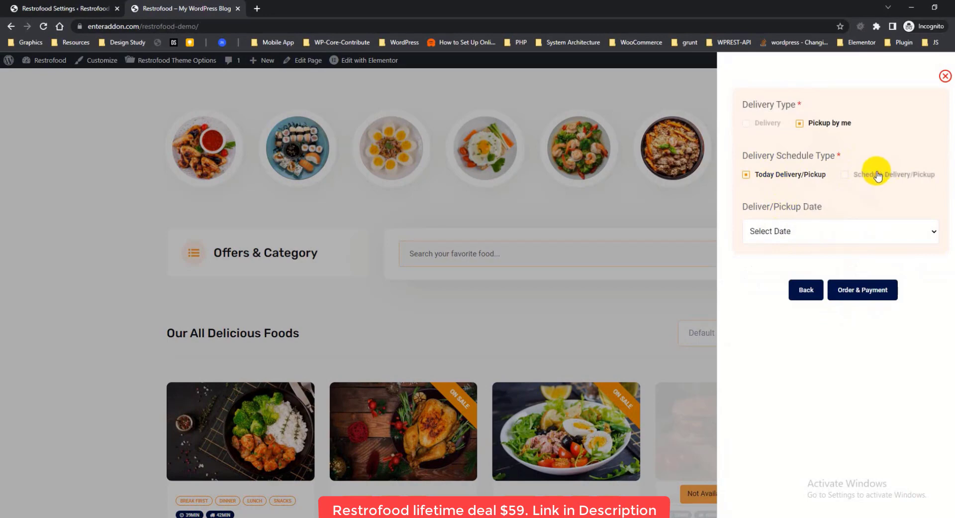
left_click(791, 175)
left_click(787, 232)
left_click(770, 310)
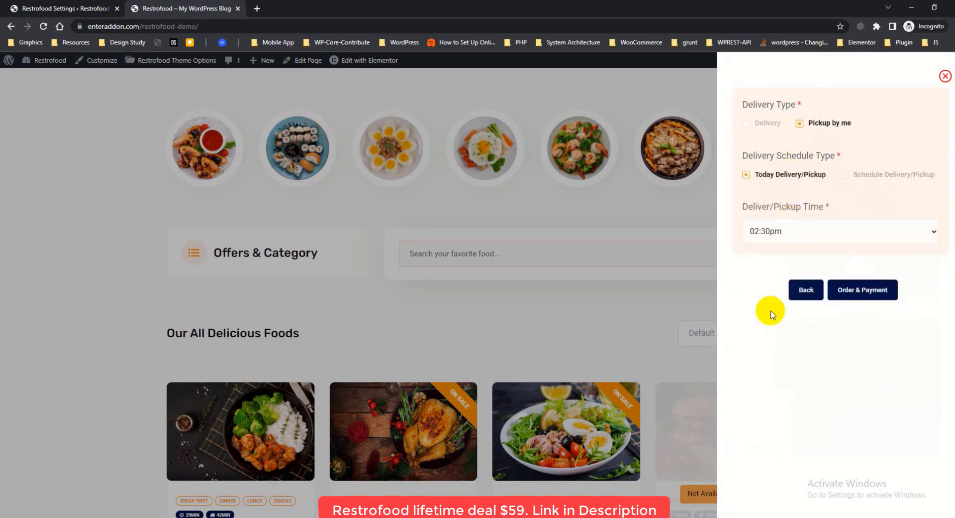
left_click(793, 232)
left_click(886, 204)
Step: Review the Off current date order, Pre order active and Deliver/Pickup Time Option Note options in the Delivery Settings
left_click(96, 10)
scroll(492, 287, "down", 8)
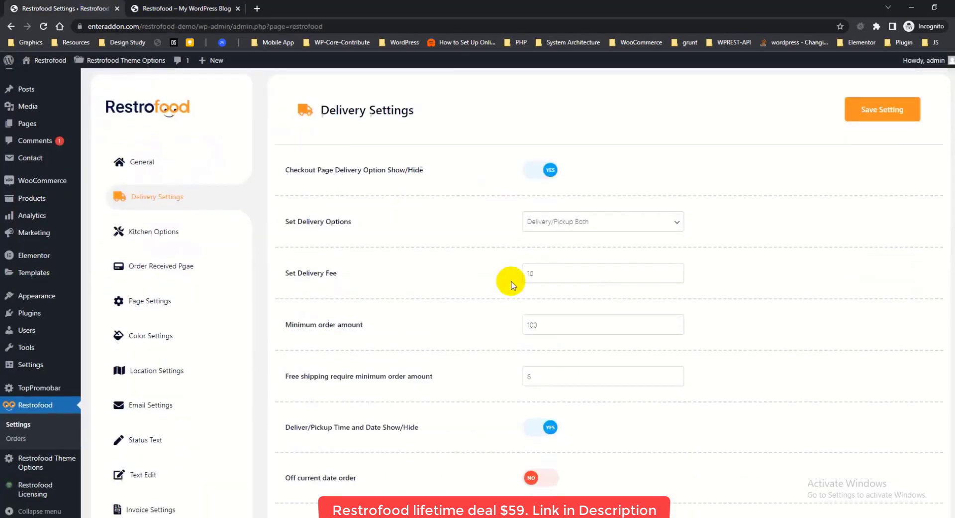
left_click_drag(281, 277, 356, 277)
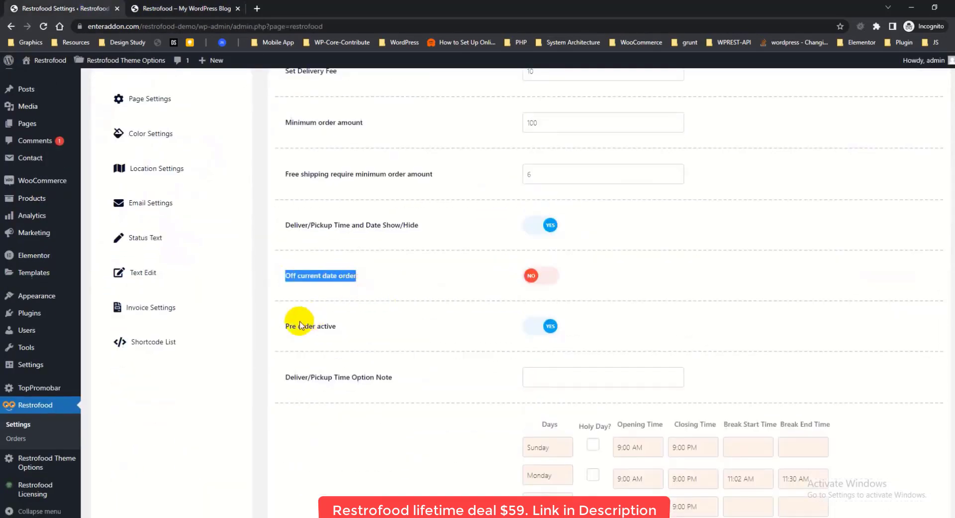
left_click_drag(284, 329, 330, 327)
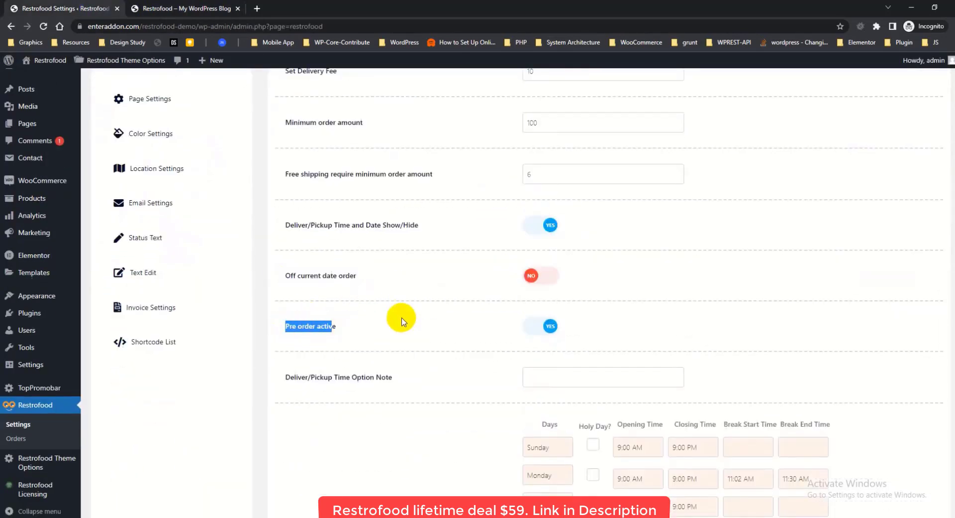
scroll(430, 316, "down", 3)
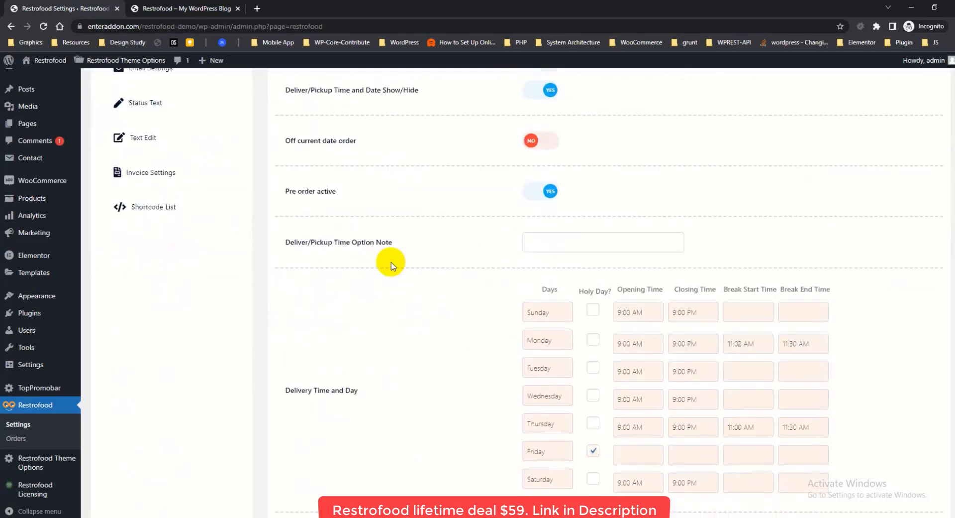
left_click_drag(281, 242, 420, 246)
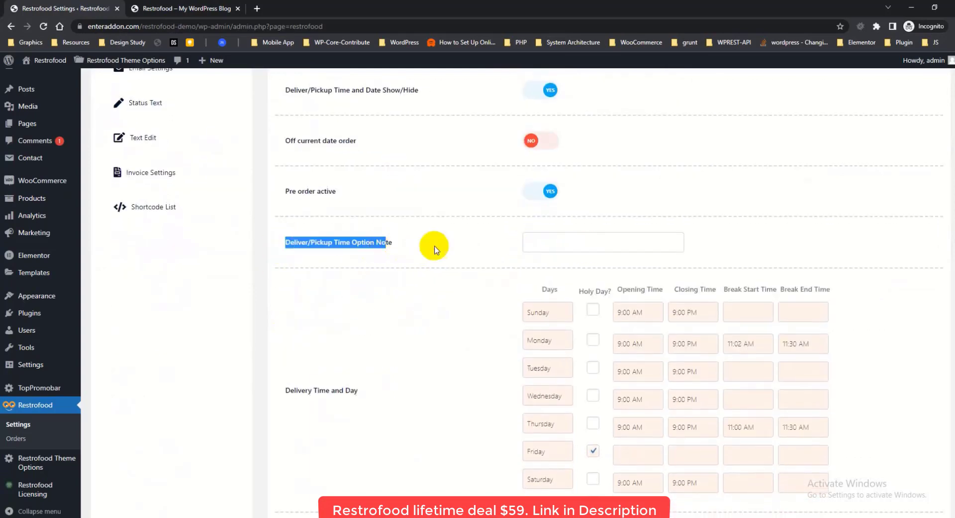
left_click(434, 249)
scroll(497, 303, "down", 2)
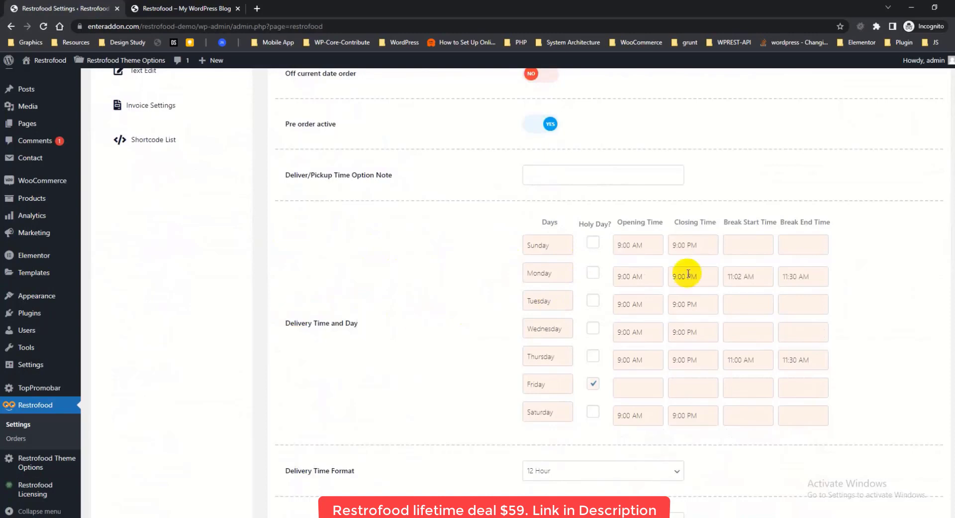
Step: Inspect the time pickers for Sunday's opening, closing, break start and break end times, cancelling each one
left_click(646, 249)
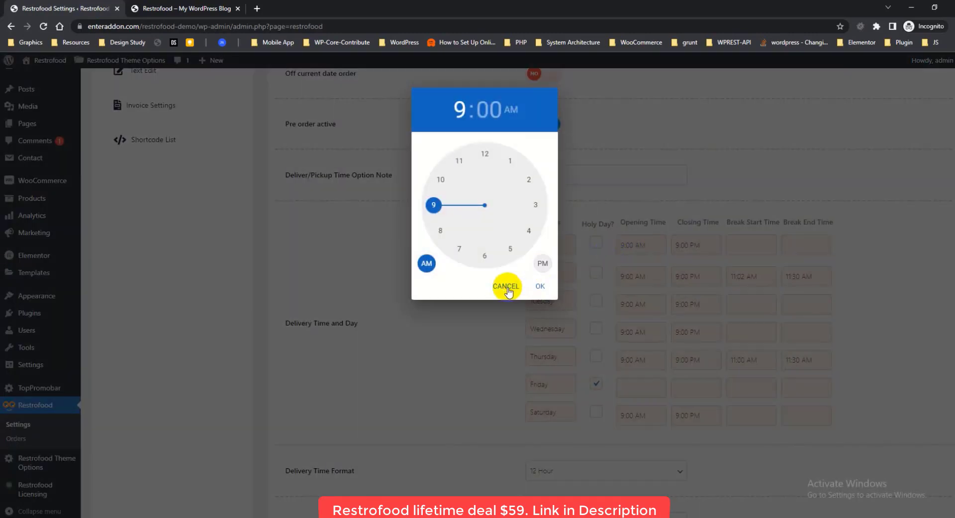
left_click(505, 288)
left_click(683, 243)
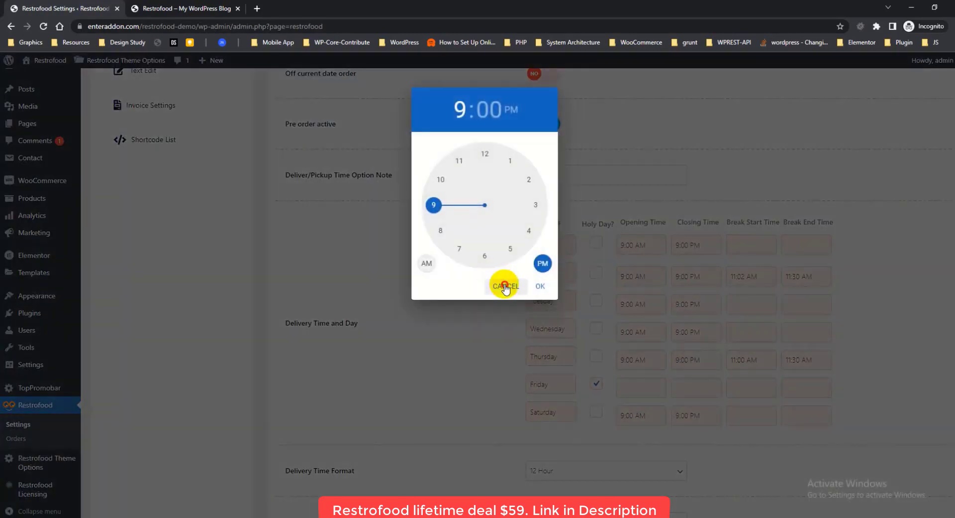
left_click(504, 284)
left_click(746, 245)
left_click(507, 285)
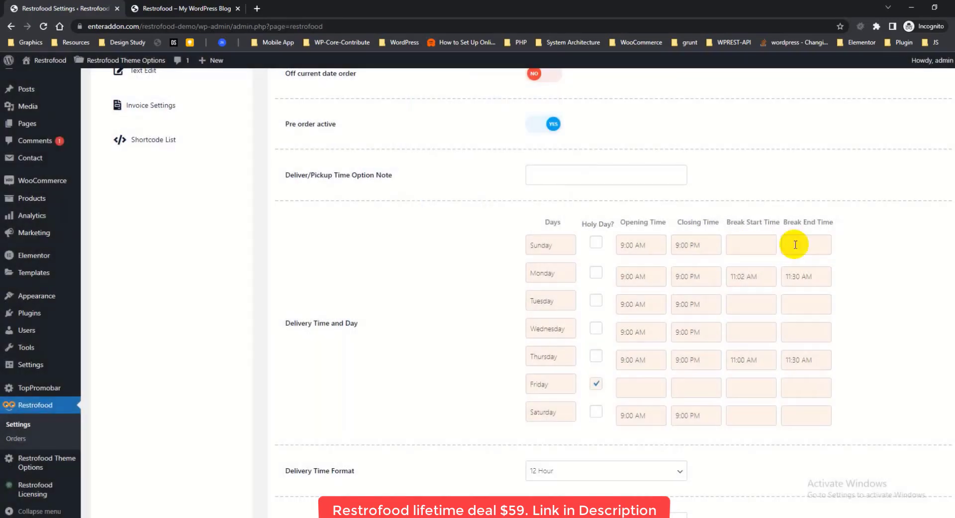
left_click(795, 243)
left_click(506, 286)
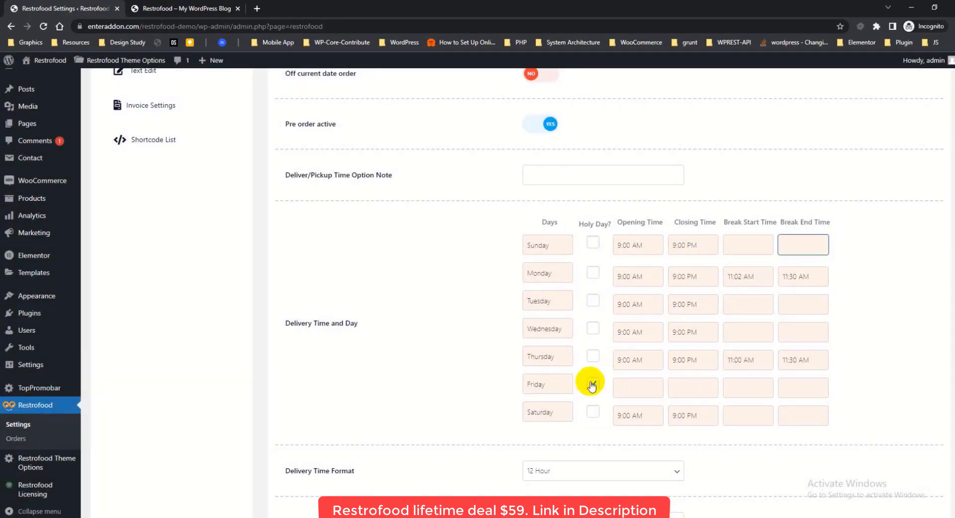
Step: Review the Holy Day and break time columns, then inspect Thursday's break start time picker and cancel it
left_click_drag(579, 224, 617, 226)
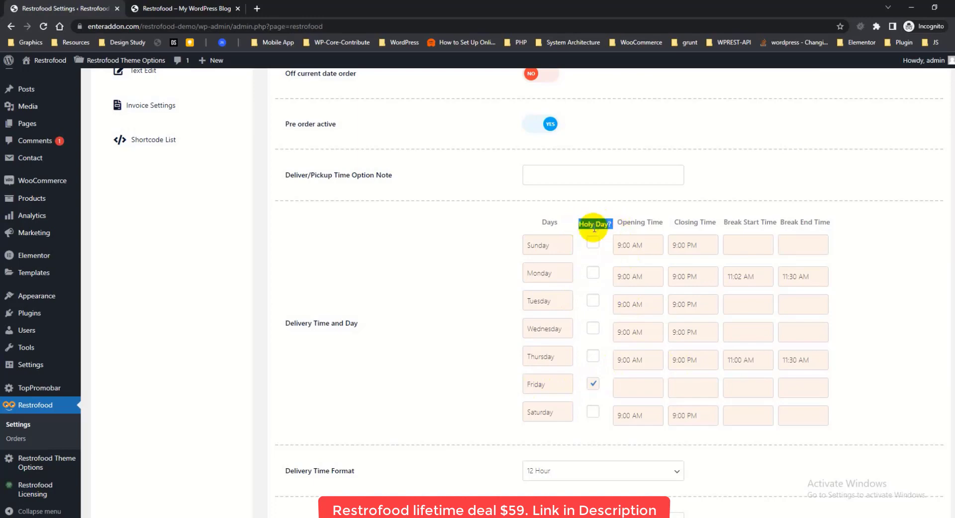
left_click_drag(728, 222, 816, 241)
left_click(738, 360)
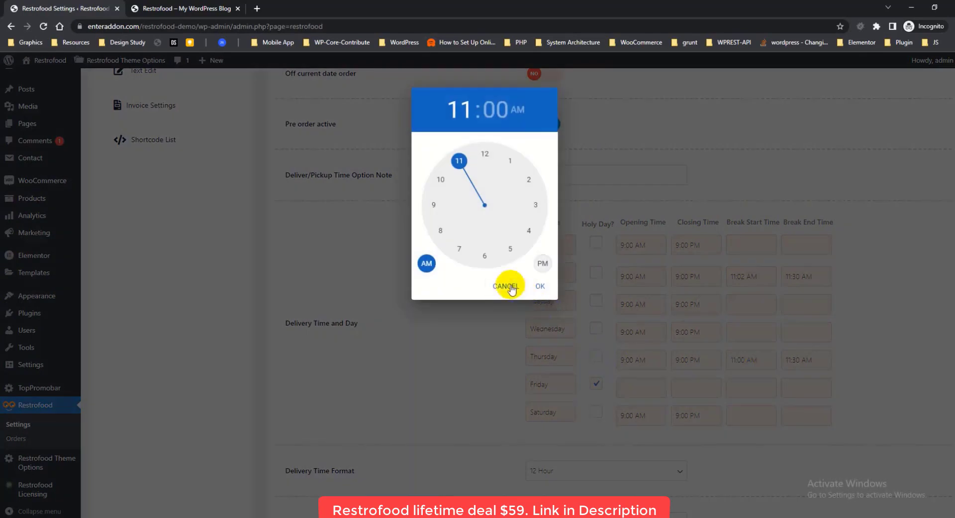
left_click(511, 287)
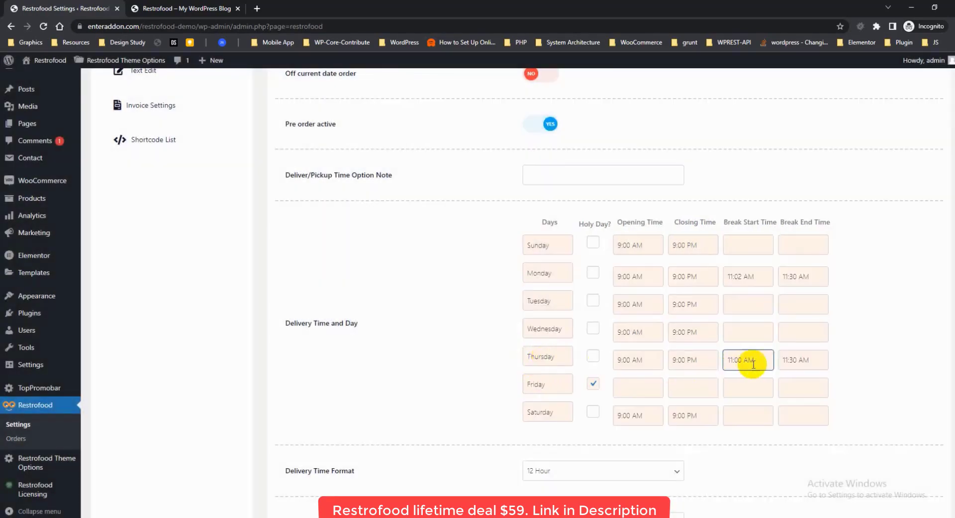
Step: Examine how the break time appears in the Deliver/Pickup Time list of the storefront checkout
left_click(188, 10)
left_click(827, 228)
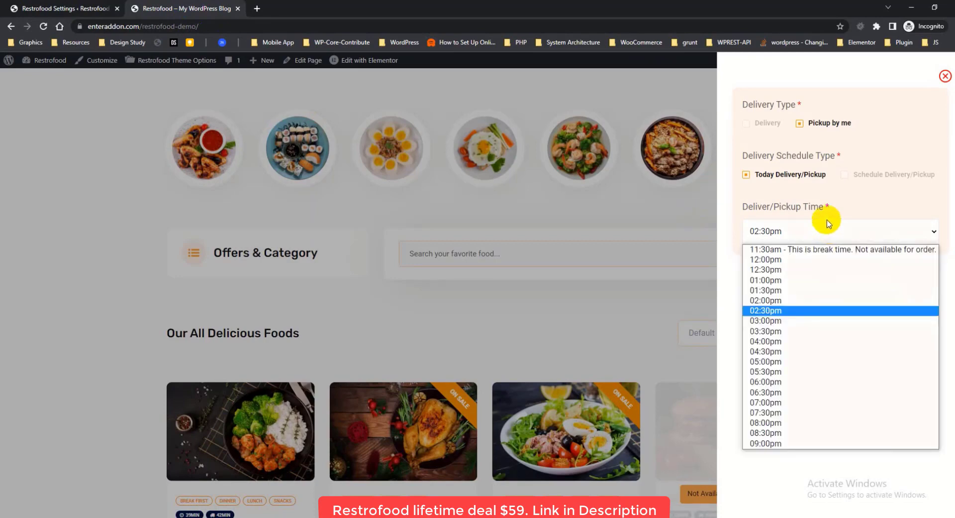
left_click(873, 164)
left_click(845, 232)
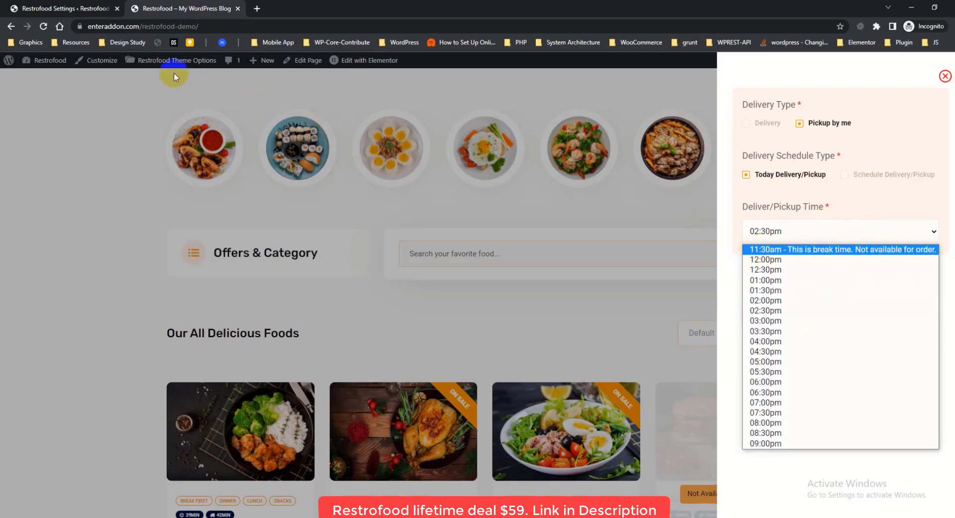
Step: Locate Friday's holy day mark in the schedule, then choose Schedule Delivery/Pickup for Friday - June 17, 2022 in the storefront checkout
left_click(92, 10)
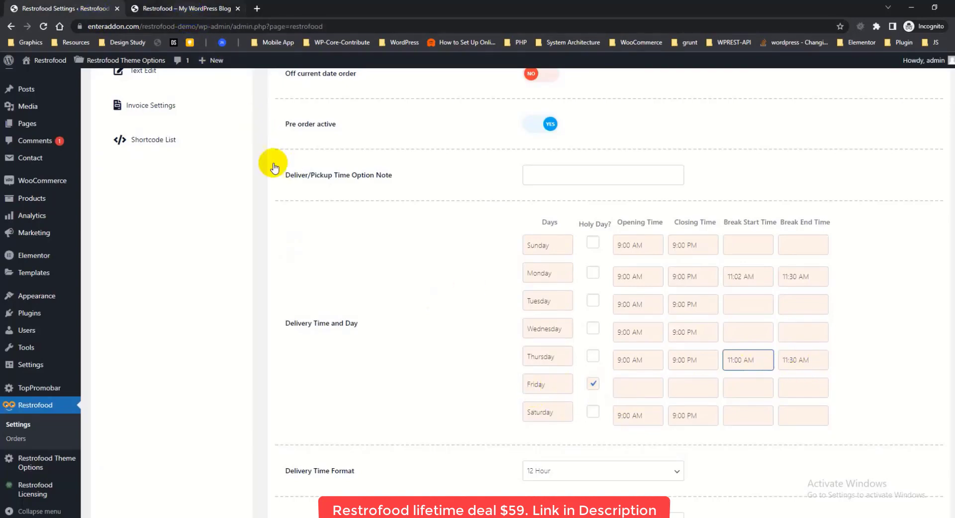
left_click_drag(545, 385, 491, 385)
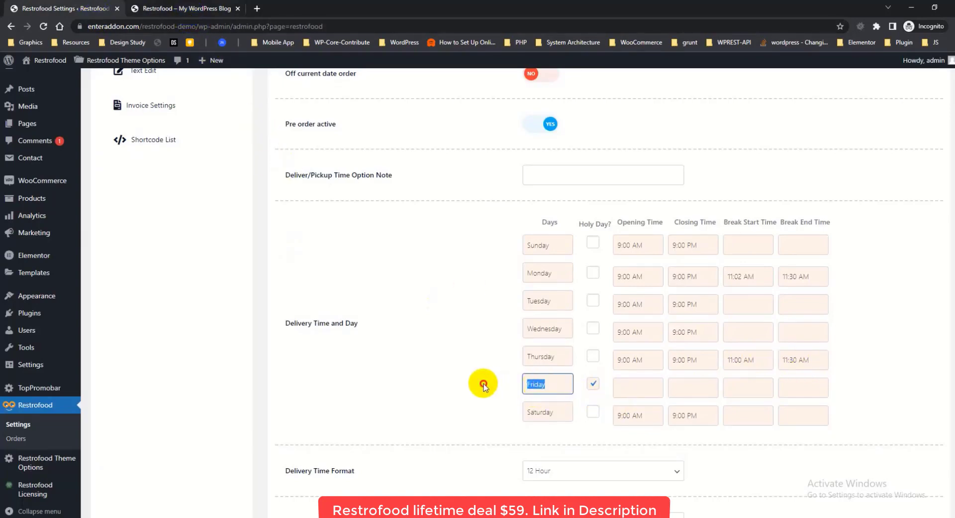
left_click(297, 89)
left_click(222, 11)
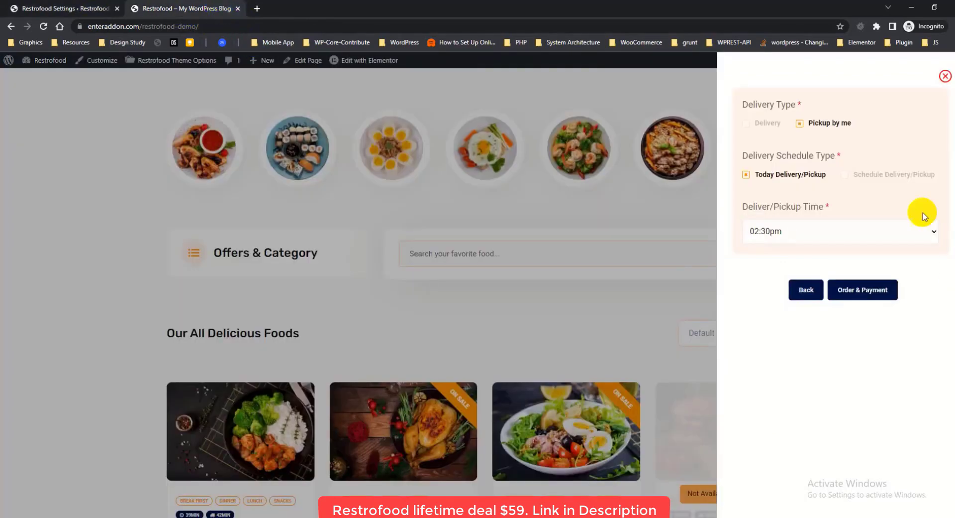
left_click(871, 174)
left_click(817, 230)
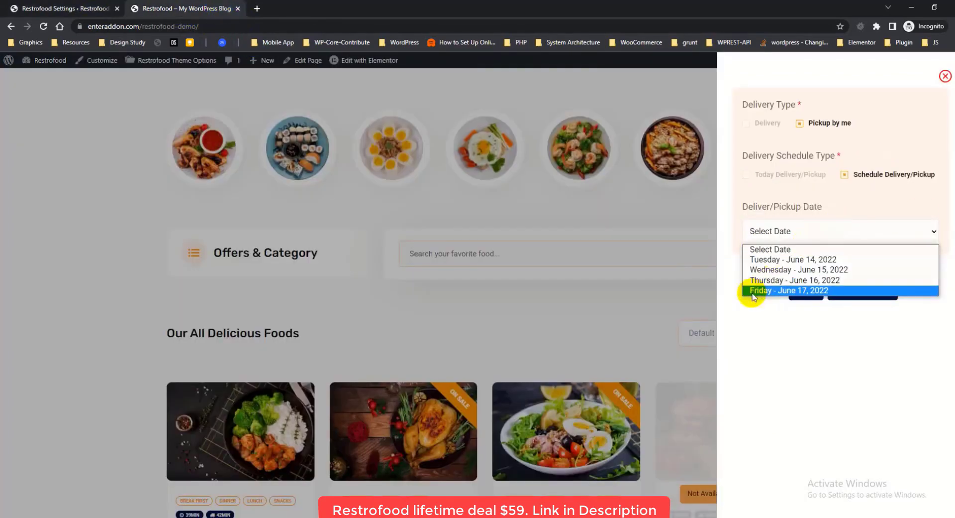
left_click(768, 291)
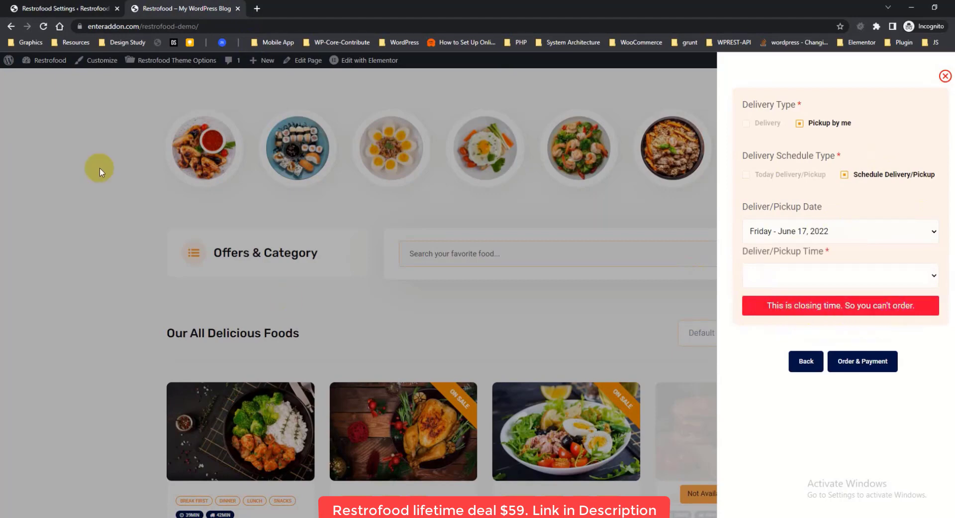
Step: Review the Delivery Time Format and Delivery Time Slot choices in the Delivery Settings
left_click(70, 10)
scroll(373, 317, "down", 4)
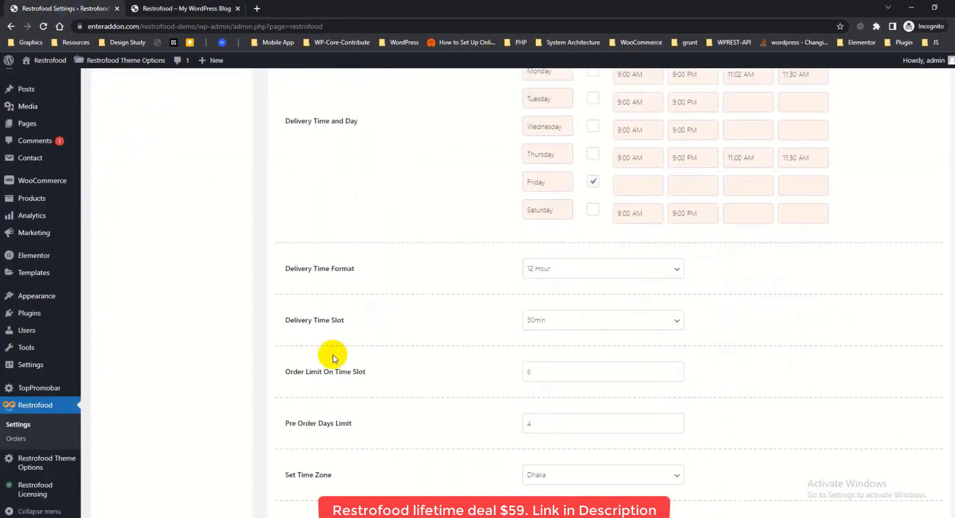
left_click(593, 268)
left_click(379, 326)
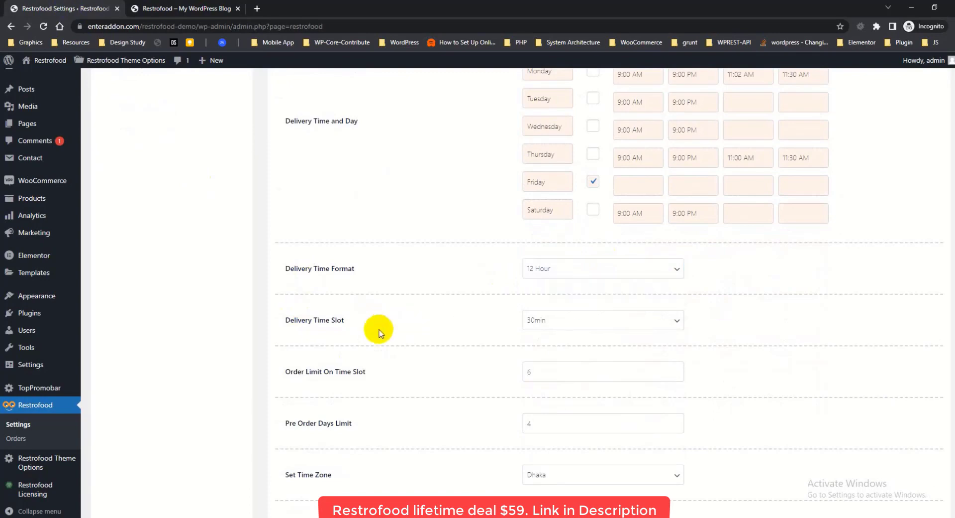
left_click(554, 322)
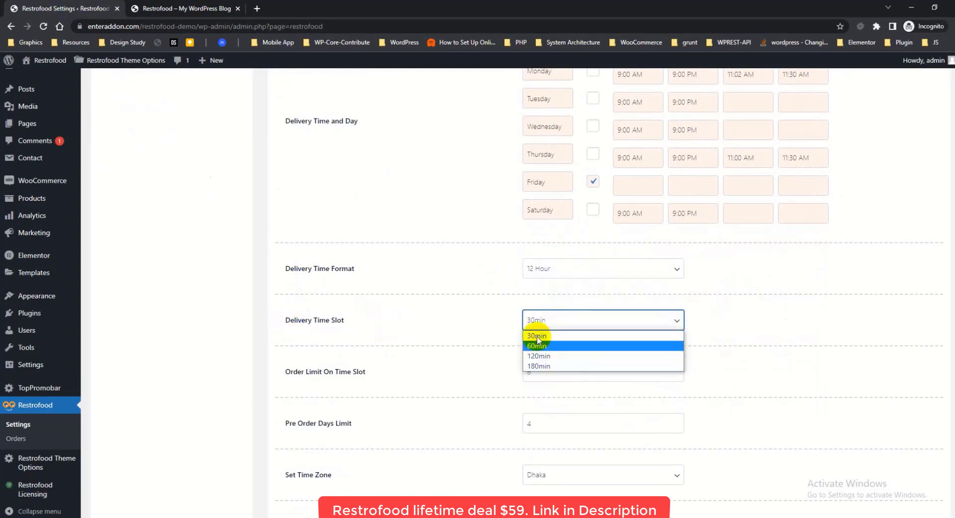
Step: Set the checkout's Deliver/Pickup Date to Tuesday - June 14, 2022 and examine the intervals in its time list
left_click(168, 8)
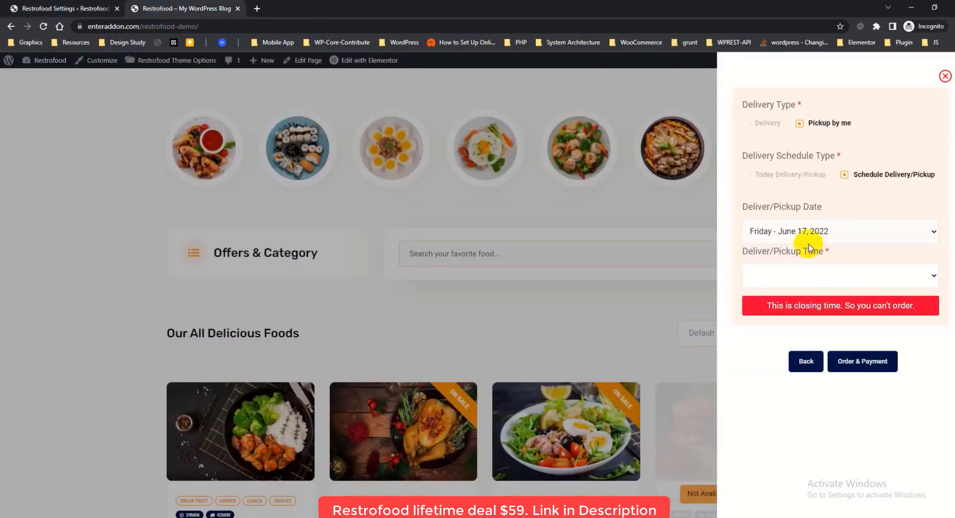
left_click(810, 237)
left_click(793, 258)
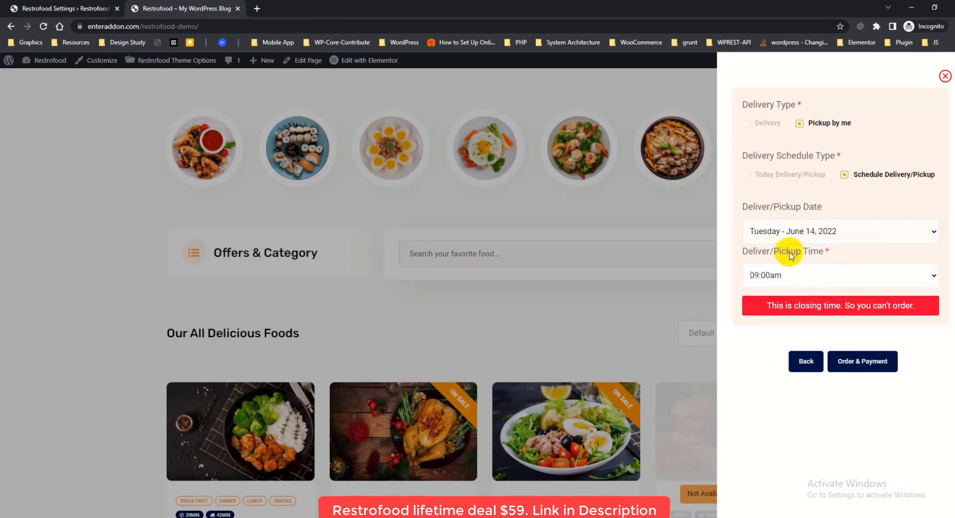
left_click(788, 283)
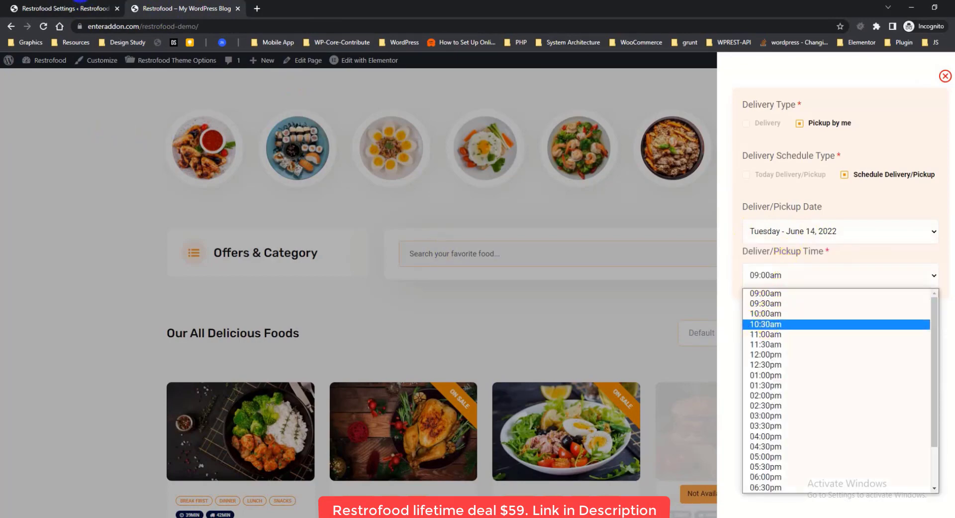
Step: Back in the Delivery Settings, review Order Limit On Time Slot, Pre Order Days Limit and the Set Time Zone choices
left_click(69, 14)
scroll(517, 300, "down", 3)
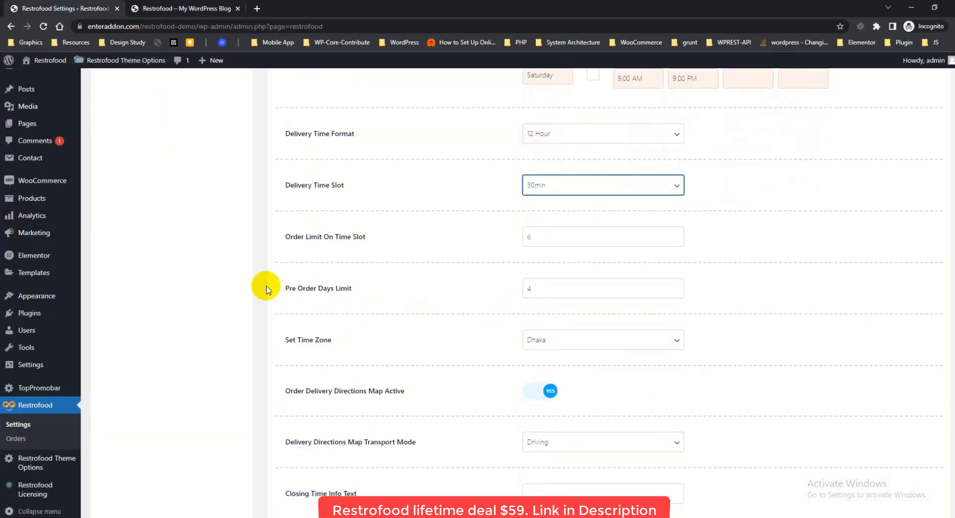
left_click_drag(292, 237, 386, 243)
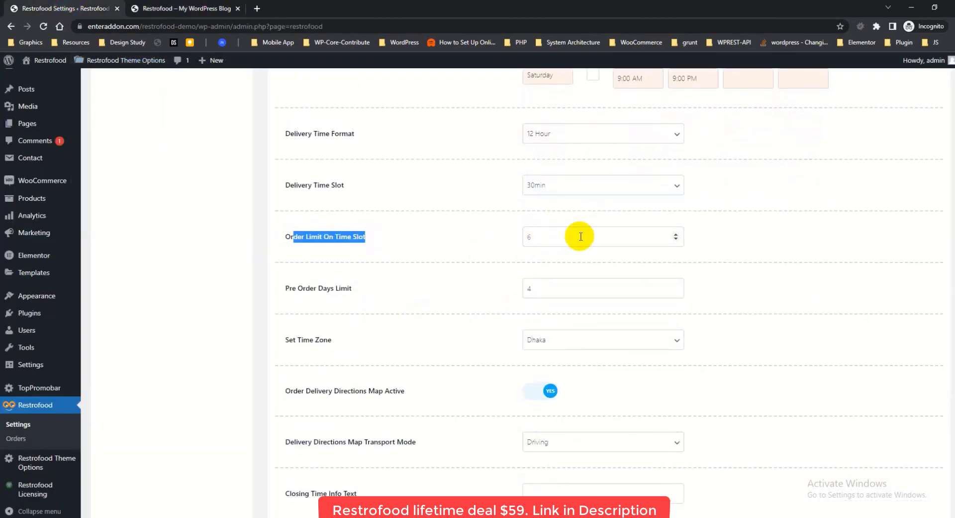
left_click_drag(292, 288, 338, 289)
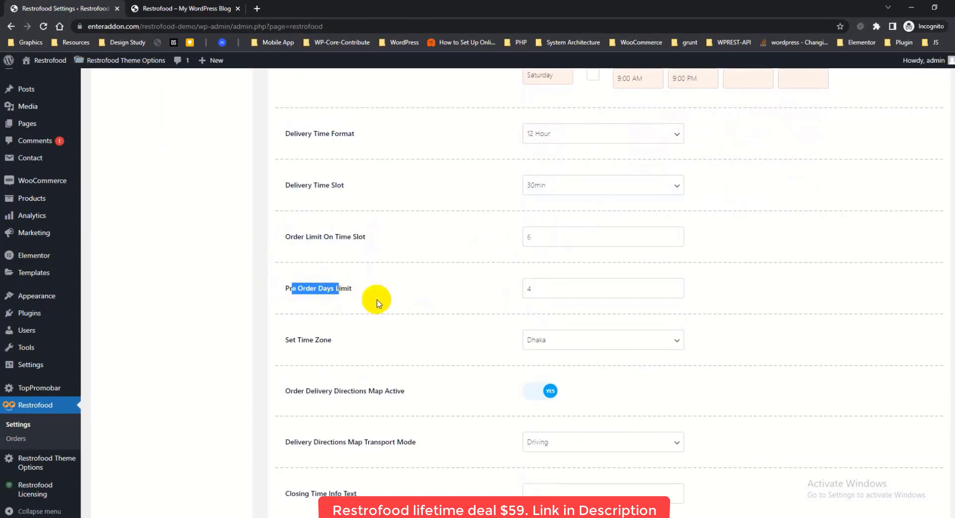
left_click(547, 344)
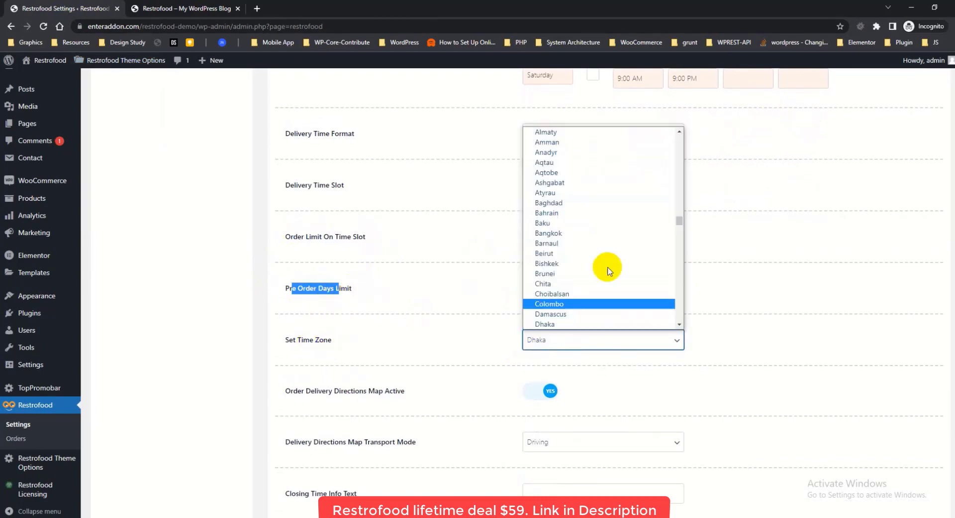
left_click(783, 306)
Step: Review Order Delivery Directions Map Active, the Delivery Directions Map Transport Mode choices and Closing Time Info Text
scroll(782, 309, "down", 1)
scroll(783, 306, "down", 2)
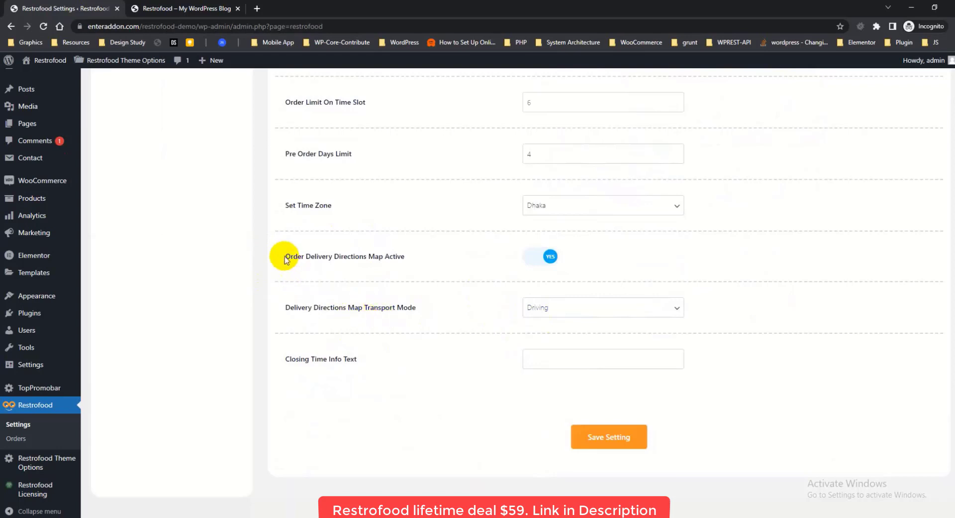
left_click_drag(286, 260, 402, 256)
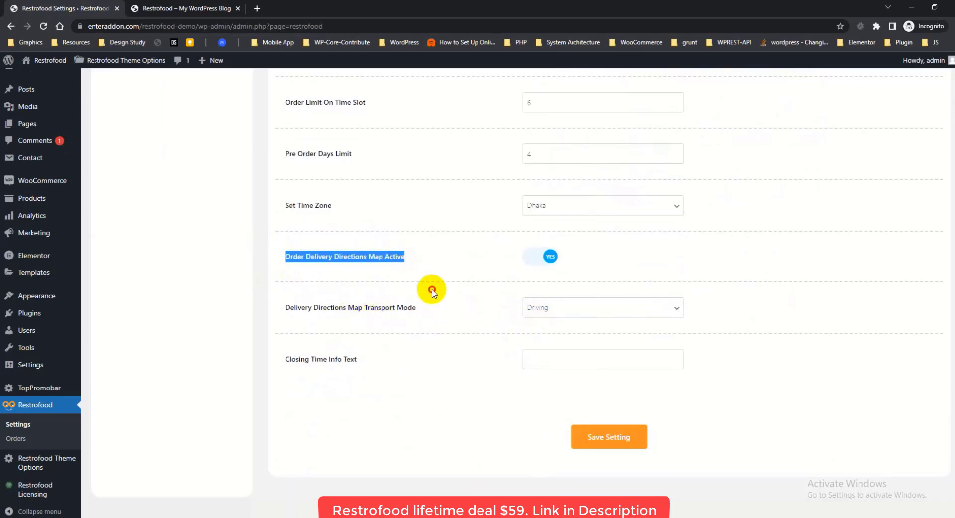
left_click_drag(282, 308, 431, 310)
left_click_drag(293, 358, 373, 358)
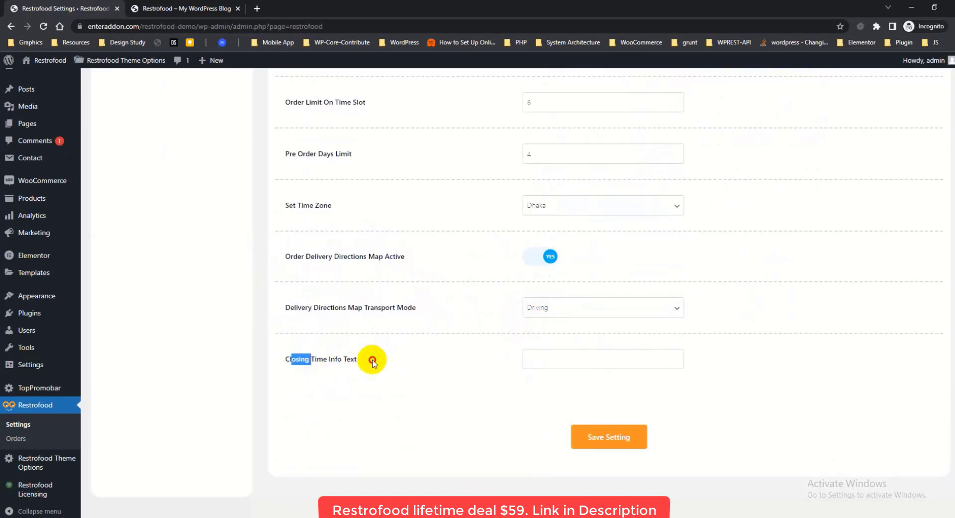
left_click(545, 313)
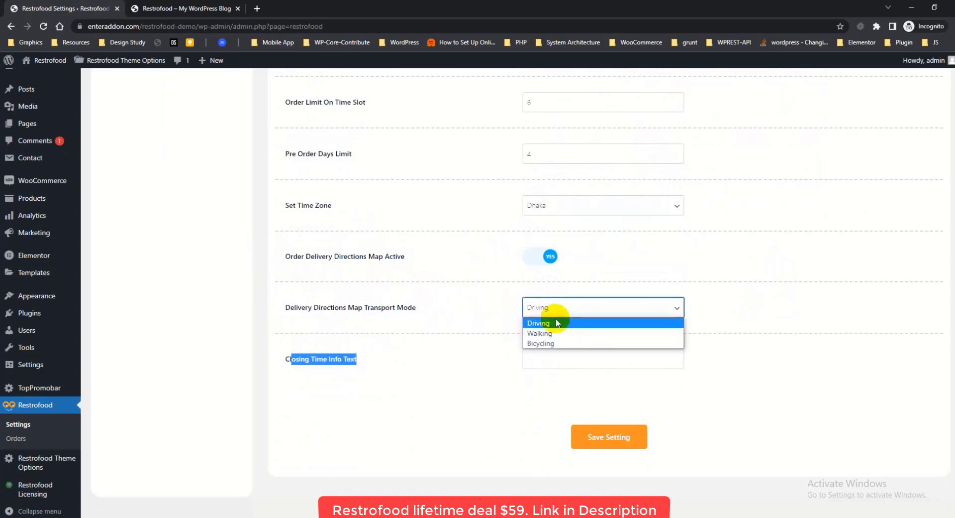
left_click(440, 320)
Step: Open the Kitchen Options settings and review the delivery boy assignment and kitchen order display options
scroll(468, 344, "up", 3)
scroll(473, 348, "up", 10)
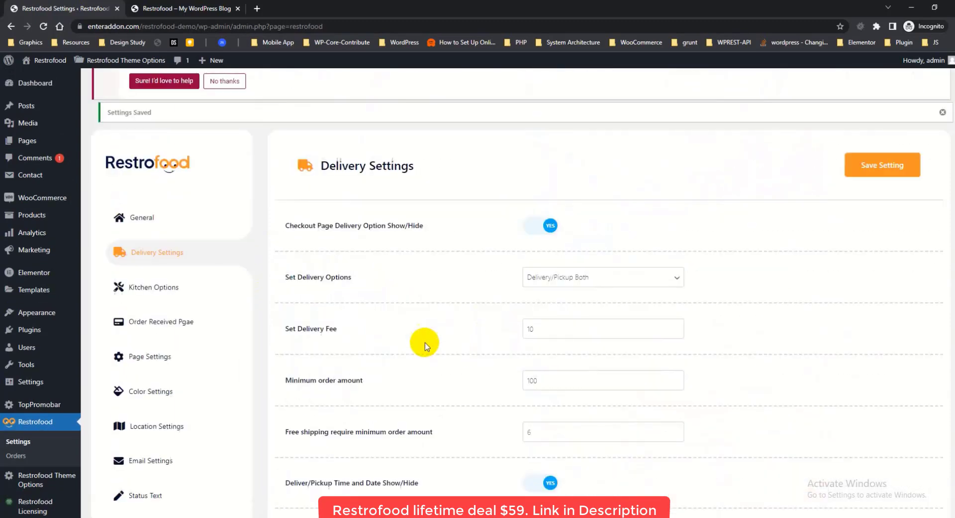
left_click(174, 298)
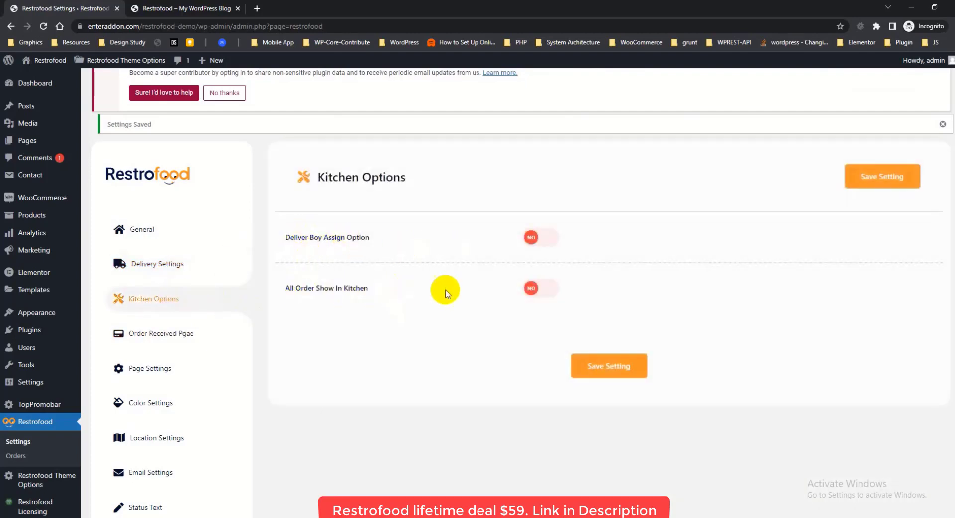
Step: Open the Order Received Page settings, review their fields through the social share links, and save the settings
left_click(159, 334)
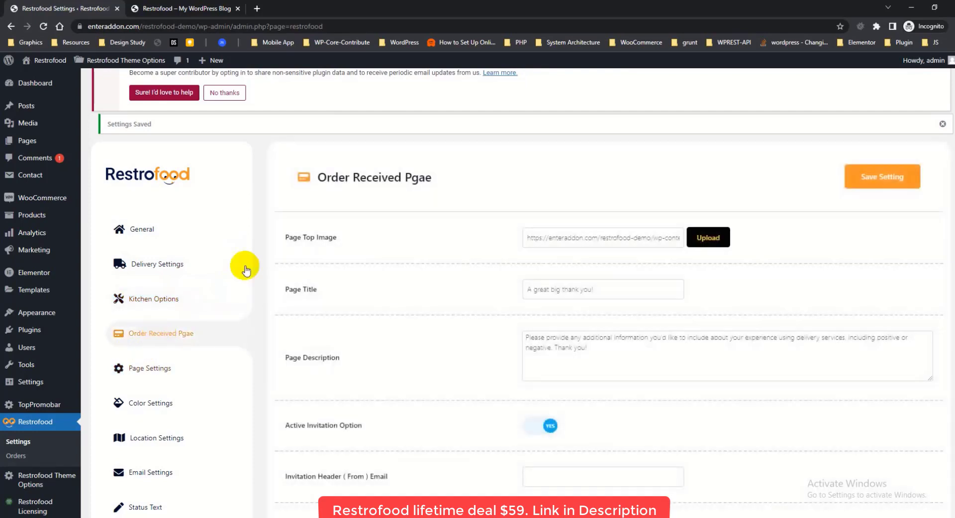
scroll(165, 267, "down", 1)
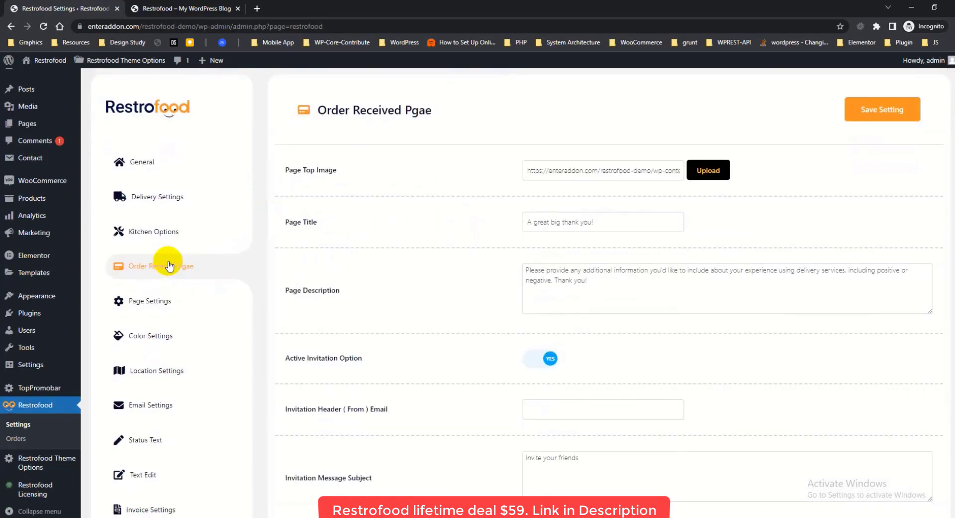
scroll(404, 309, "down", 7)
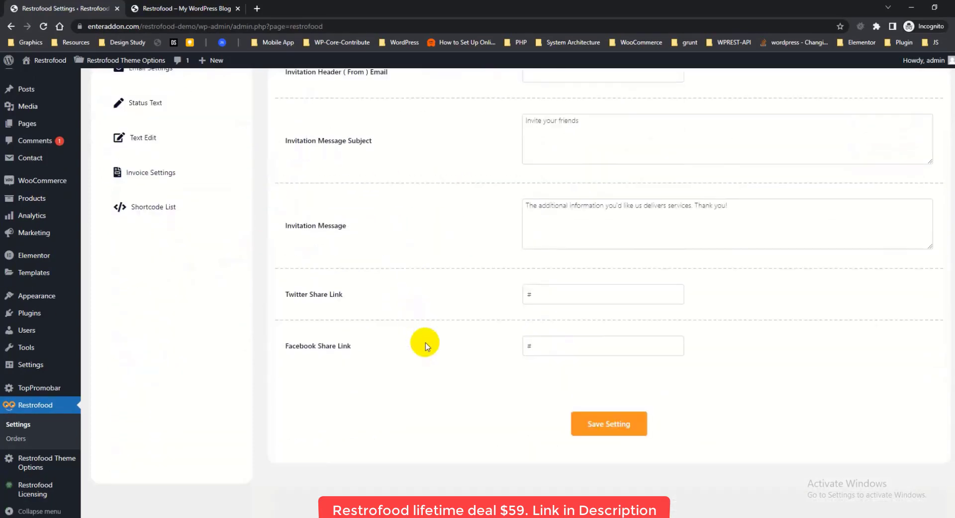
scroll(427, 342, "up", 2)
left_click(603, 454)
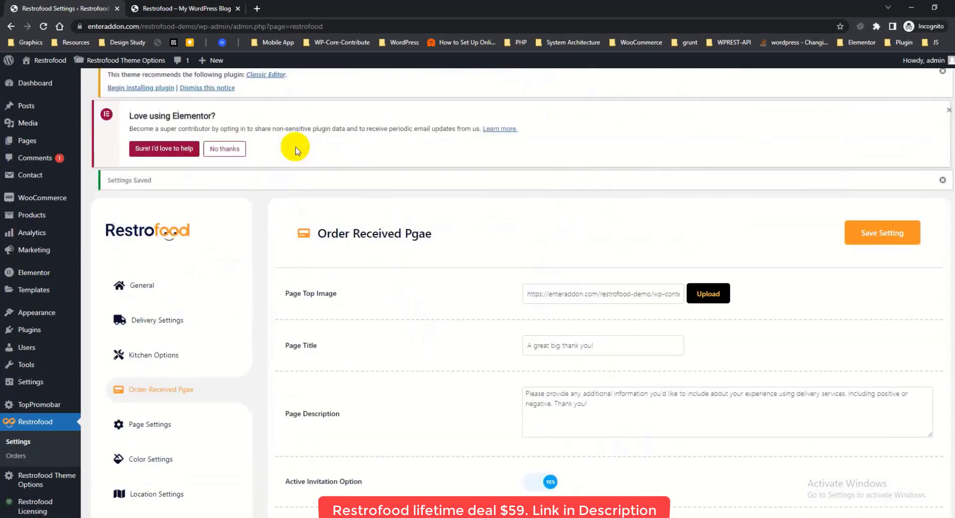
Step: Return to the storefront cart, raise the Grilled Chicken Barbecue quantity to 3 and close the cart
left_click(198, 12)
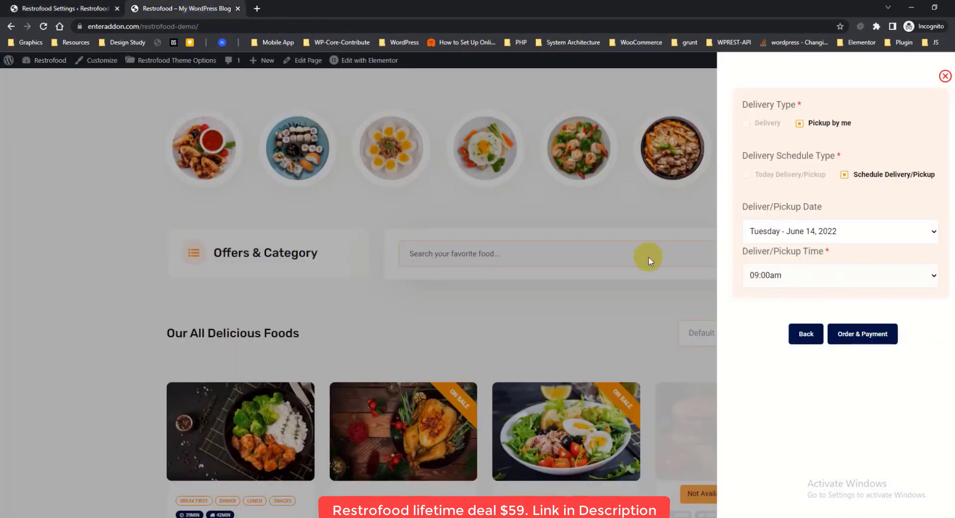
left_click(798, 334)
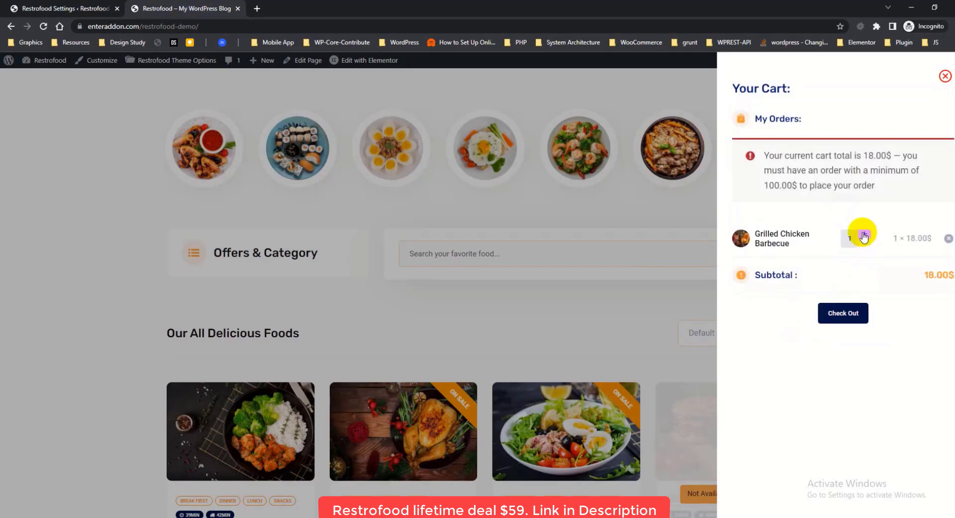
left_click(865, 234)
left_click(865, 235)
left_click(645, 304)
Step: Add one Sesame Buddha Egg to the cart with the Extra Milk item and the Drip Brew brewing style
scroll(448, 348, "down", 3)
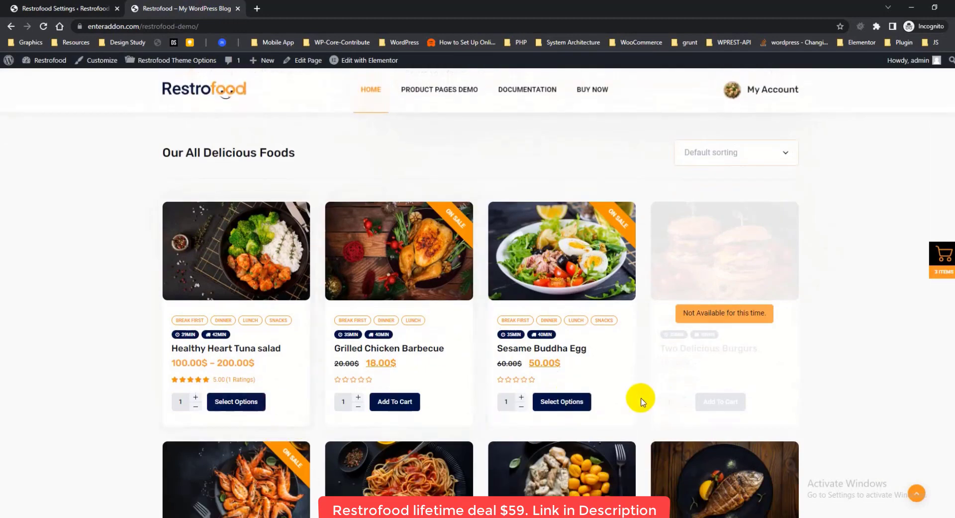
left_click(561, 401)
scroll(557, 402, "down", 4)
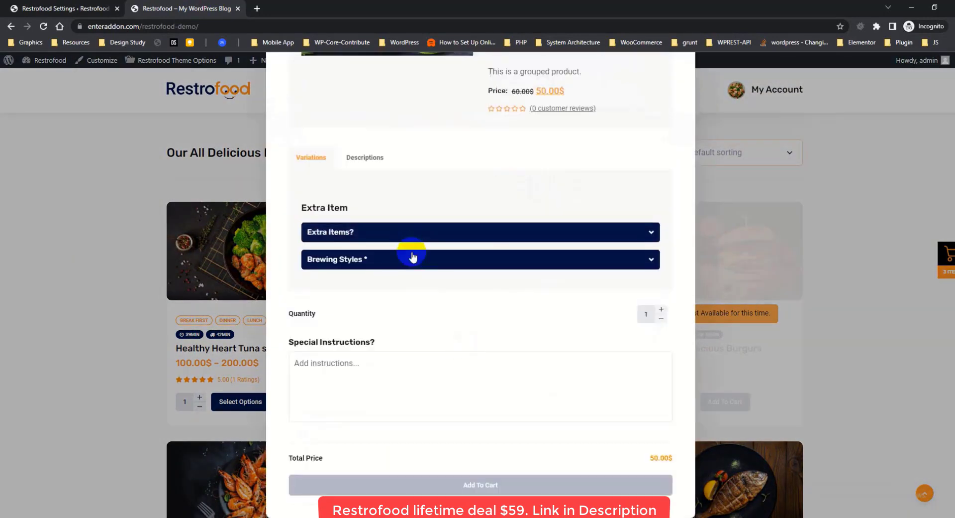
left_click(393, 234)
left_click(334, 255)
left_click(349, 296)
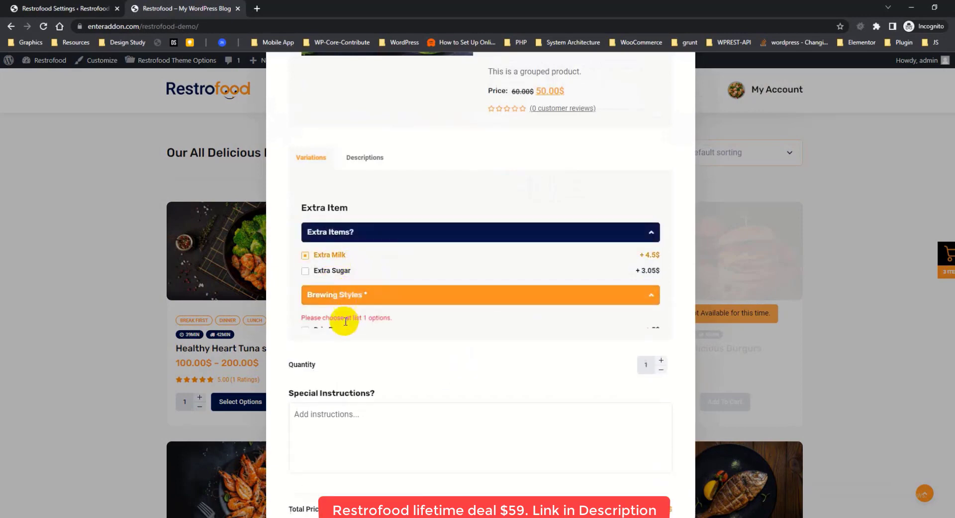
left_click(343, 331)
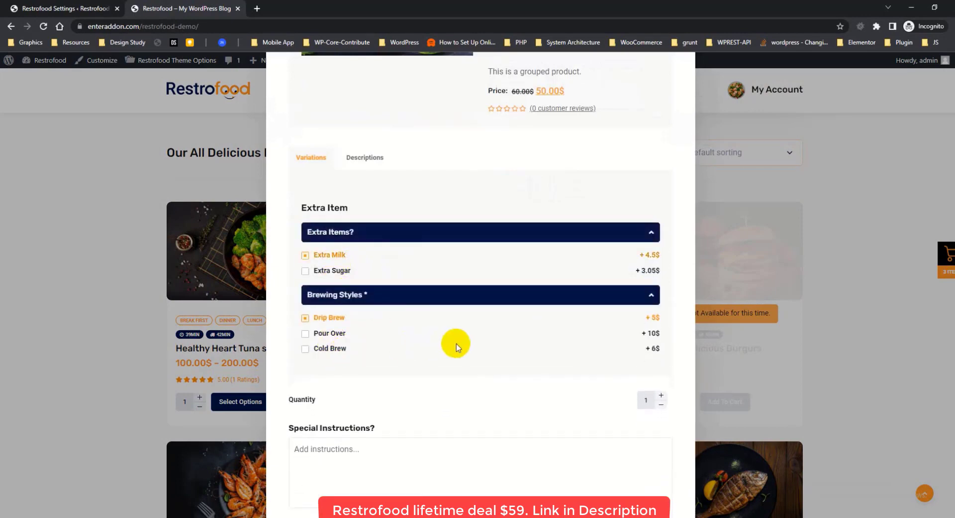
scroll(456, 344, "down", 2)
left_click(363, 460)
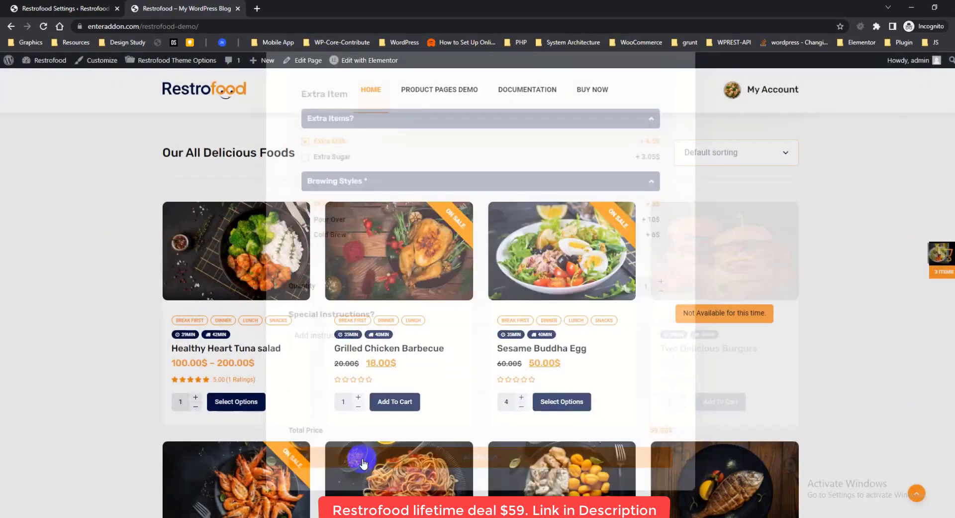
Step: Check out the cart with the selected pickup schedule and the filled-in billing details, and place the order
left_click(948, 259)
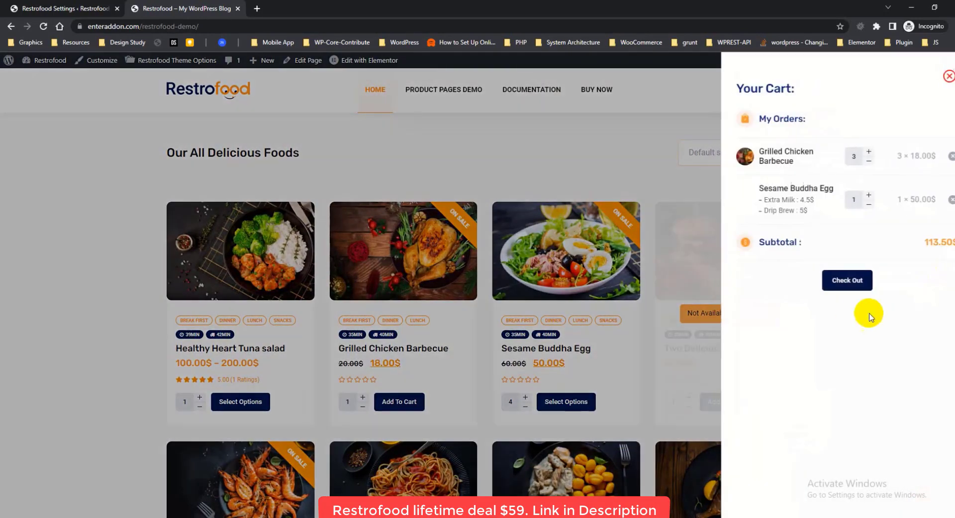
left_click(840, 284)
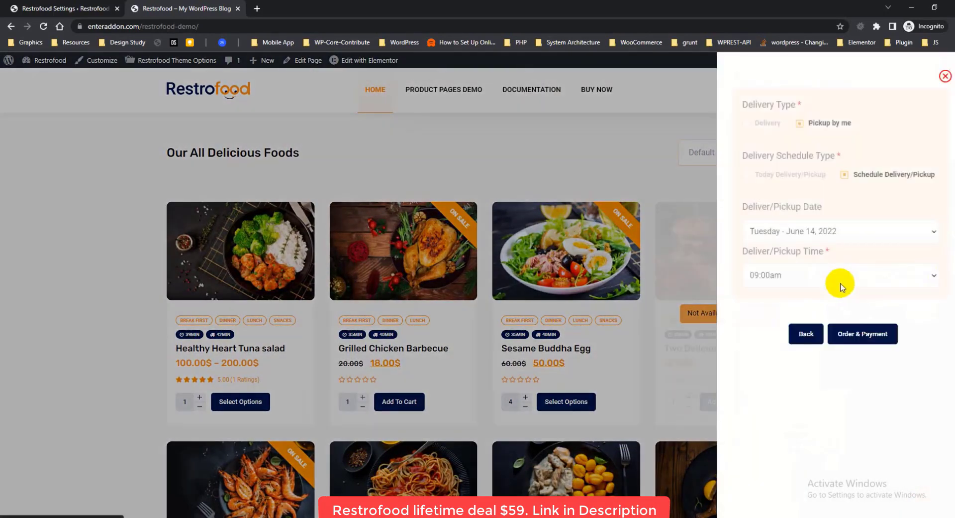
left_click(862, 332)
scroll(861, 335, "down", 10)
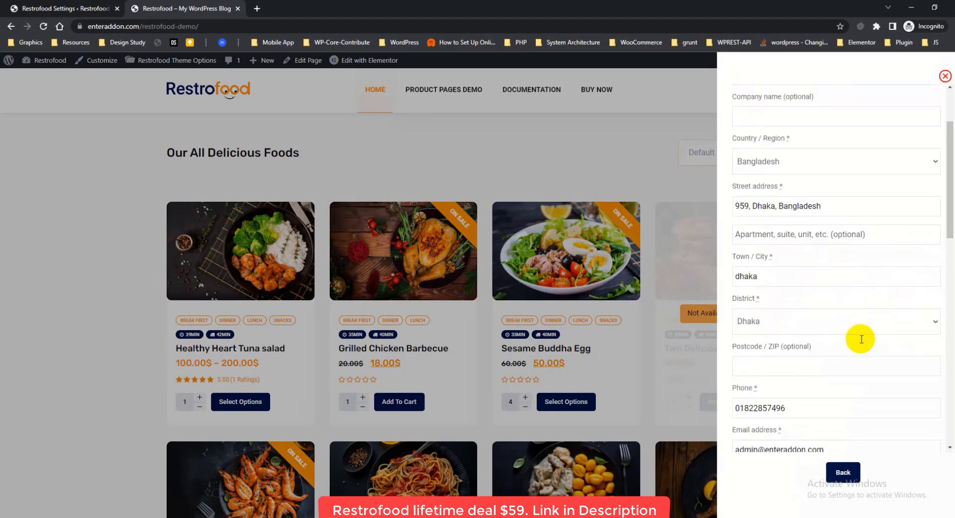
left_click(796, 418)
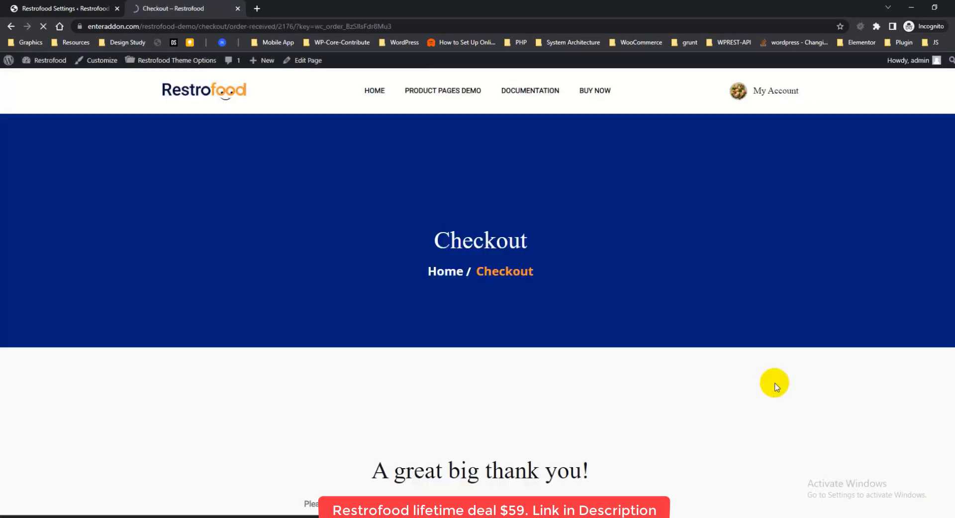
Step: Examine the order confirmation page's title, description, order details, friend invitation and social share options
scroll(696, 343, "down", 5)
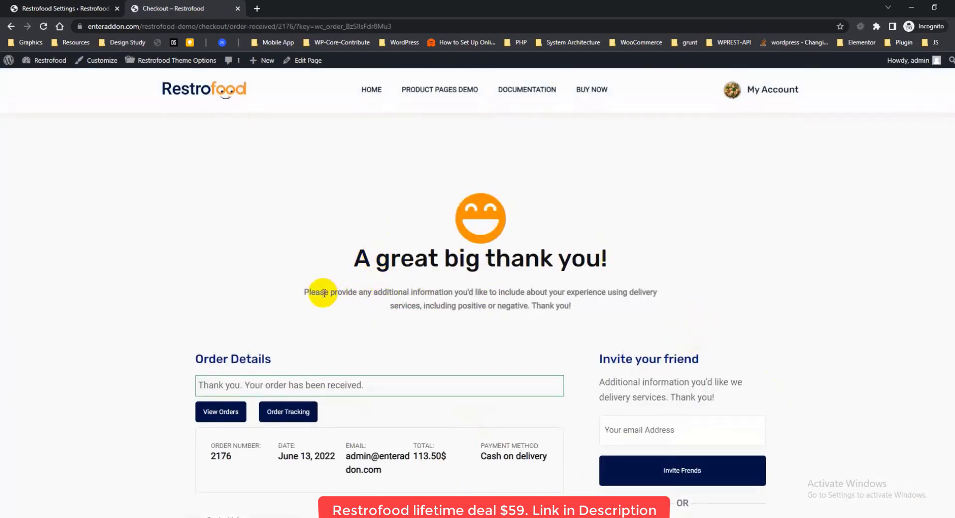
left_click_drag(355, 268, 616, 262)
left_click(621, 270)
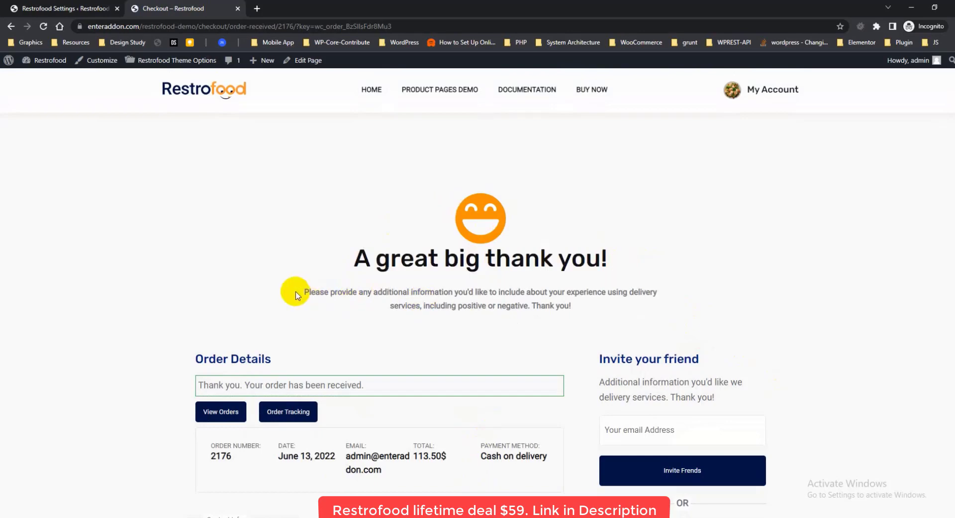
left_click_drag(297, 295, 615, 307)
scroll(667, 304, "down", 4)
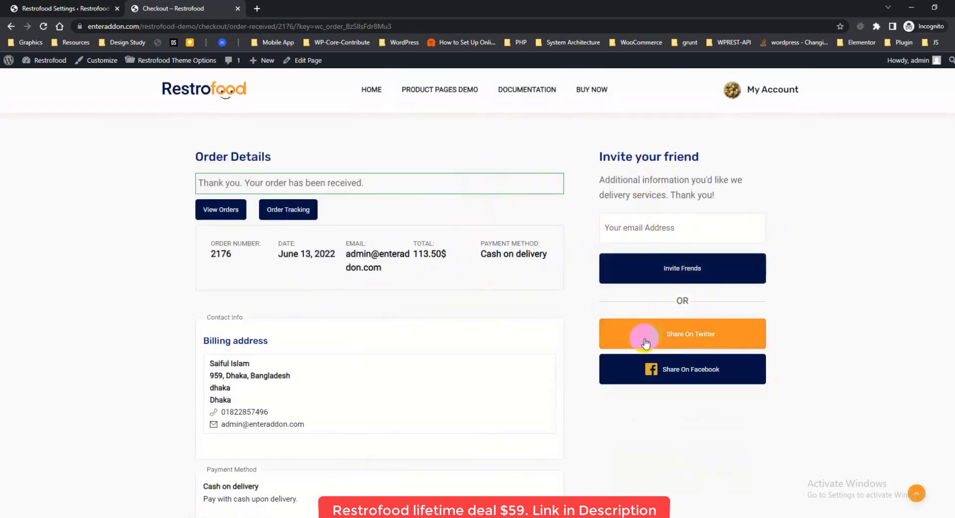
Step: Switch back to the Order Received Page settings and compare their title, description, invitation and share link fields with the confirmation page
left_click(63, 14)
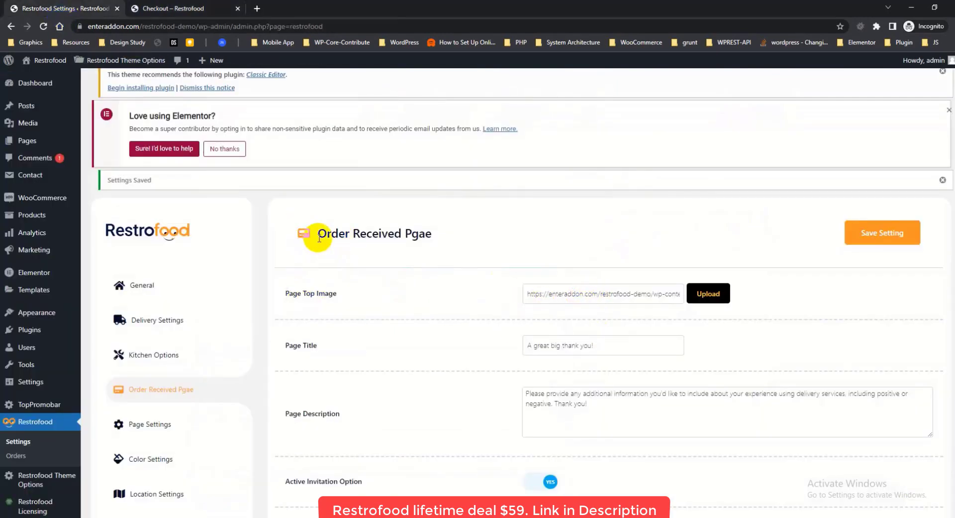
left_click_drag(319, 238, 426, 235)
left_click(394, 292)
scroll(425, 297, "down", 2)
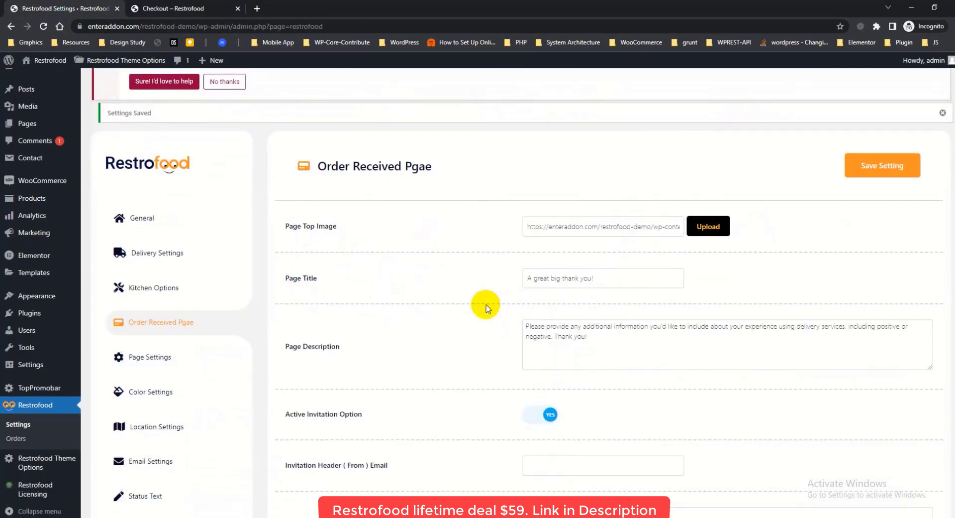
scroll(586, 352, "down", 8)
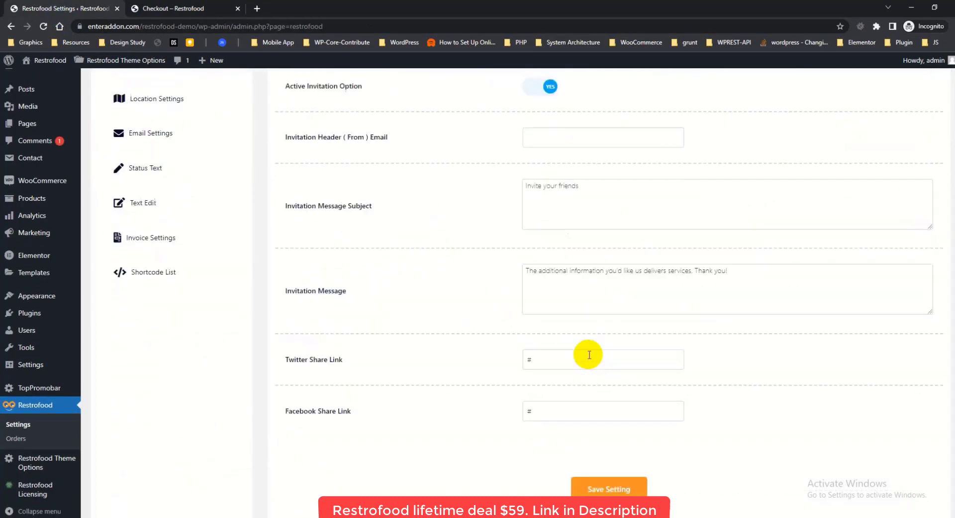
scroll(588, 354, "up", 10)
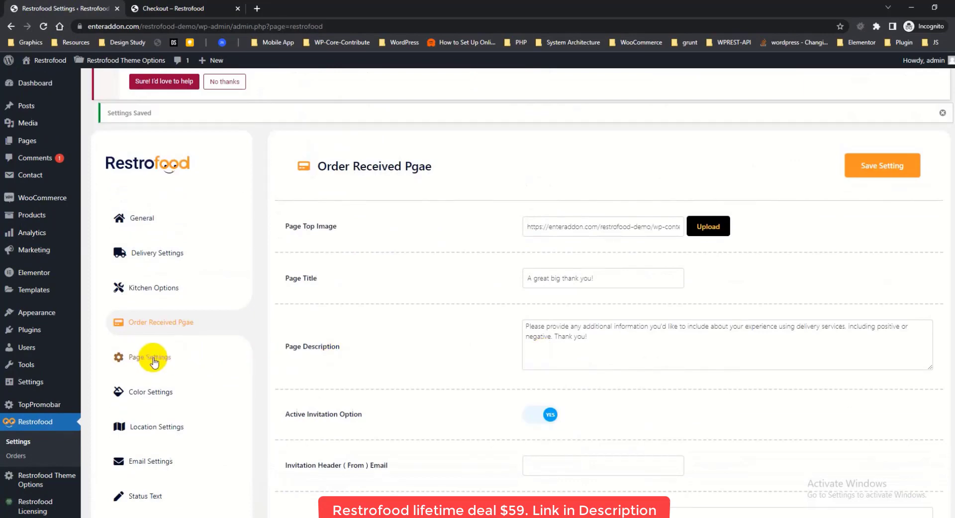
Step: Open the Page Settings and review the pages available for Select Restrofood Shop Page, leaving the selection as is
left_click(153, 358)
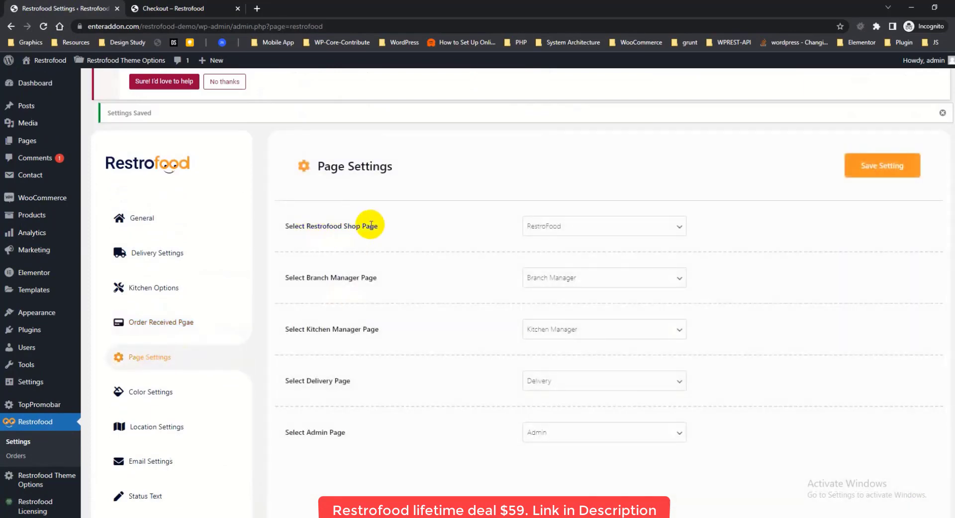
left_click(541, 227)
scroll(572, 398, "down", 2)
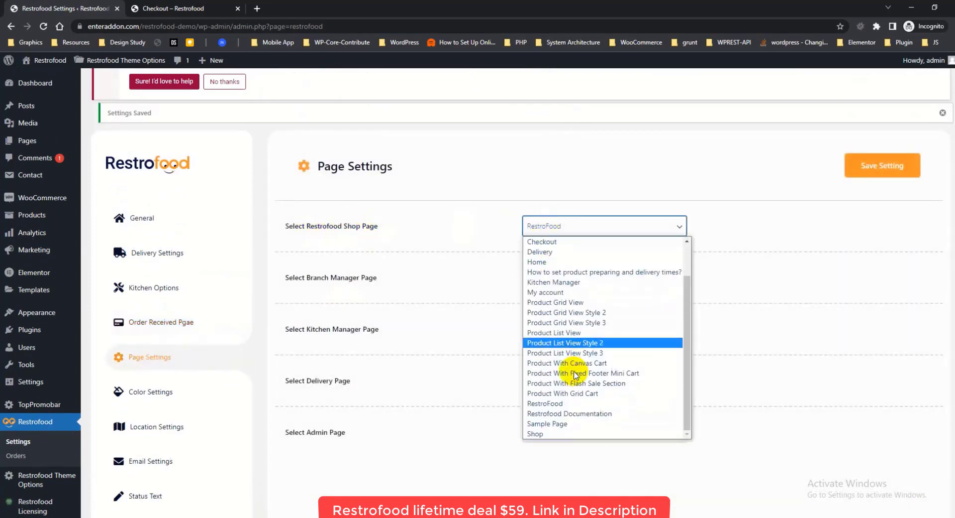
scroll(587, 348, "up", 2)
left_click(444, 264)
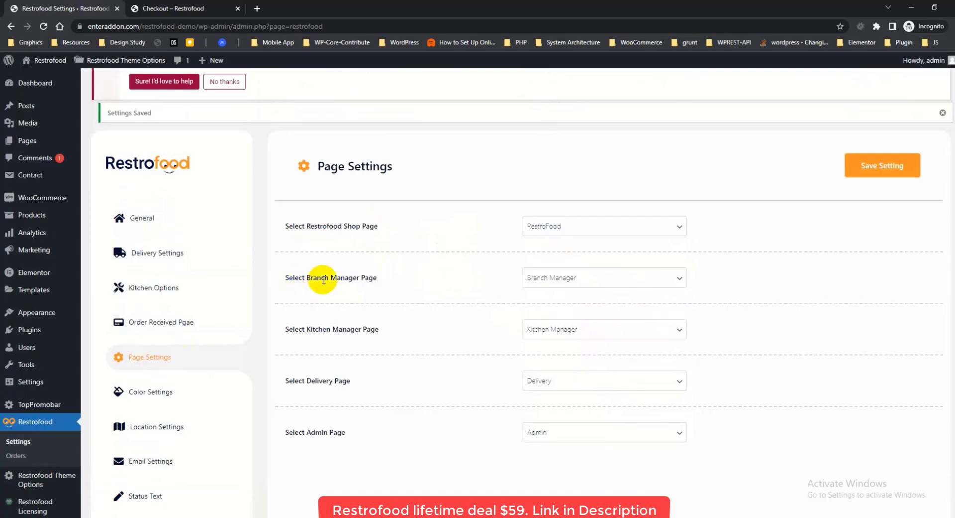
Step: Review the page selections for Branch Manager, Kitchen Manager, Delivery and Admin in the Page Settings, leaving them as they are
left_click(551, 281)
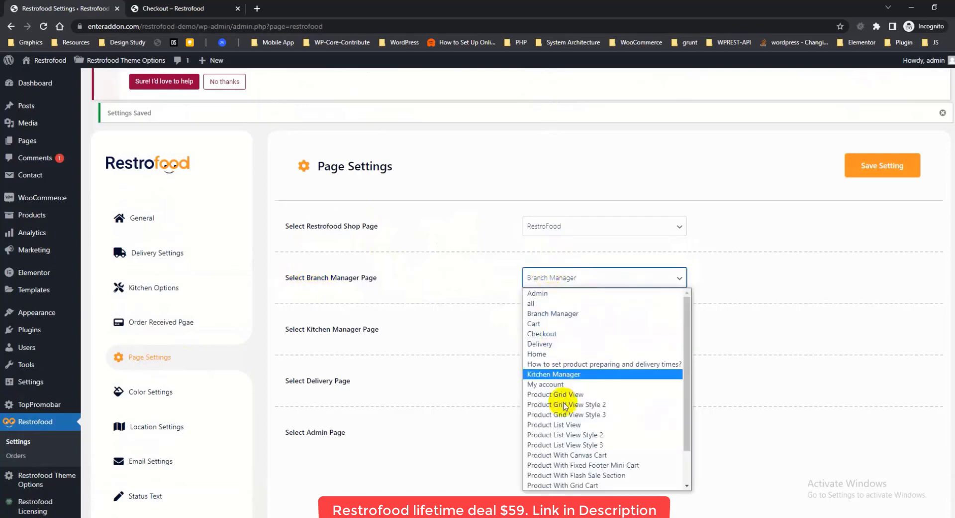
left_click(437, 269)
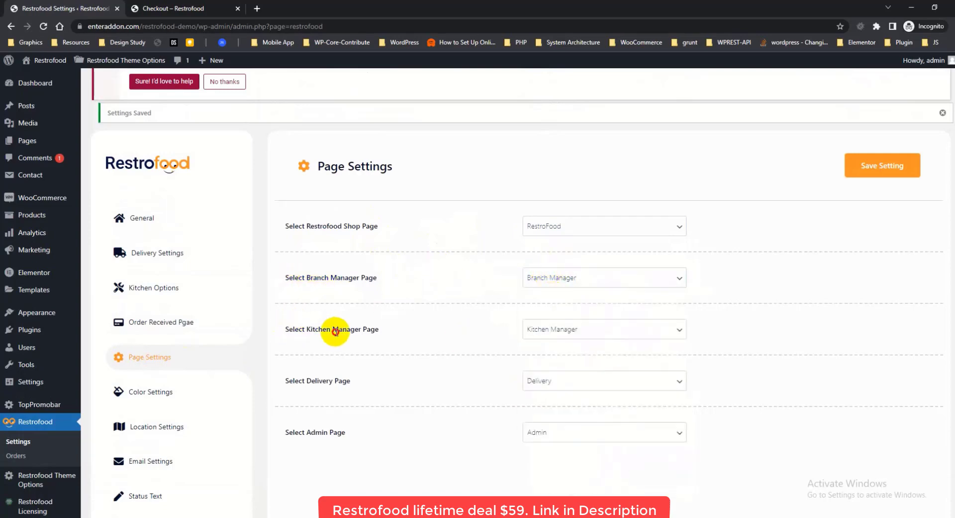
left_click_drag(335, 331, 340, 369)
left_click_drag(290, 387, 398, 382)
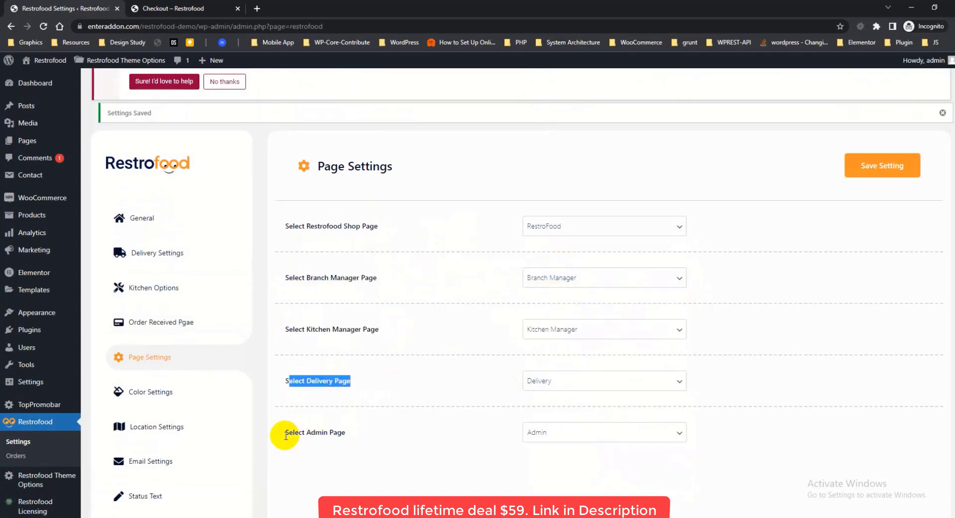
left_click_drag(286, 435, 455, 437)
left_click(444, 437)
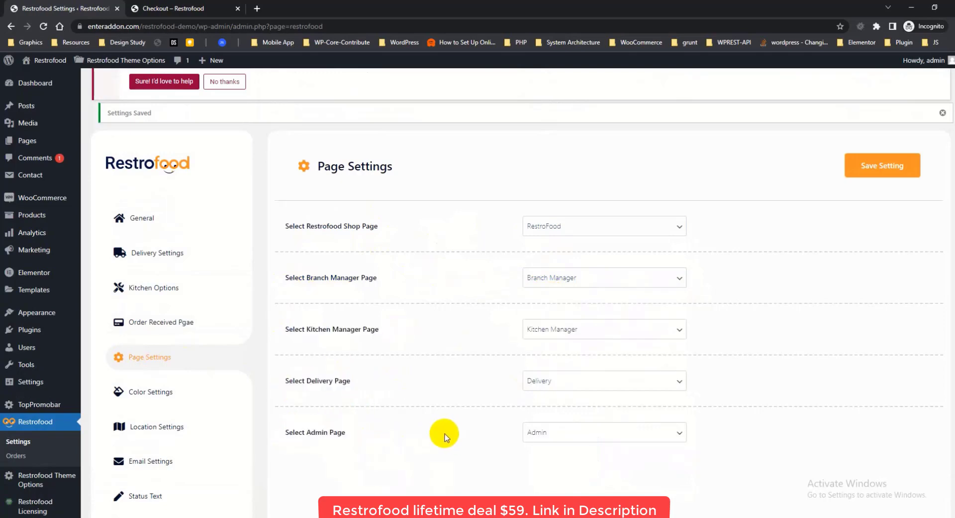
Step: Open the Color Settings and look through the available color options from Main Color to My Account Tab Hover Text Color
scroll(442, 433, "down", 3)
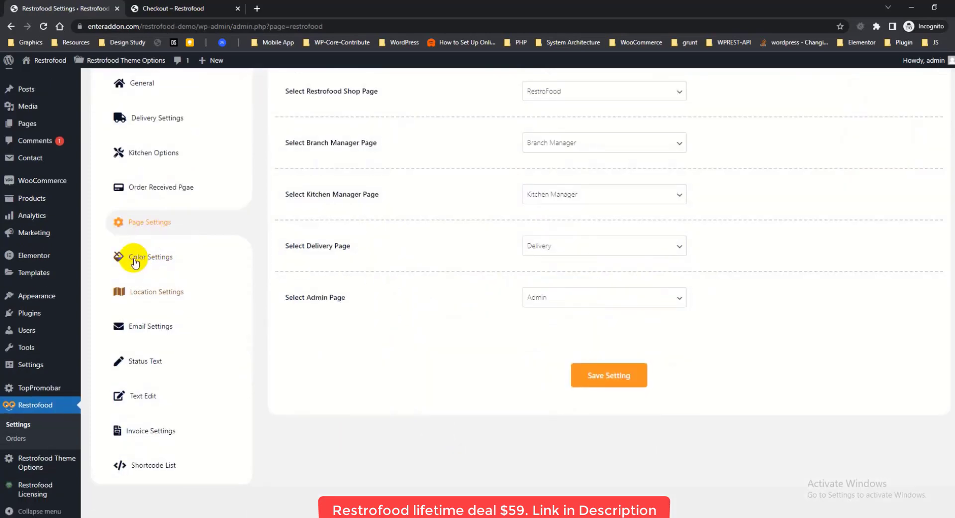
left_click(145, 247)
scroll(427, 251, "up", 3)
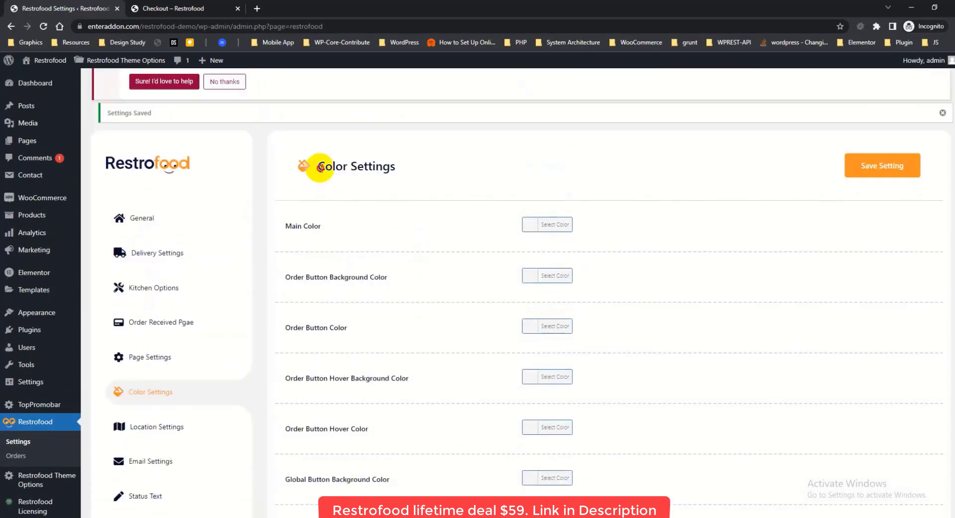
left_click_drag(320, 168, 412, 173)
left_click(442, 205)
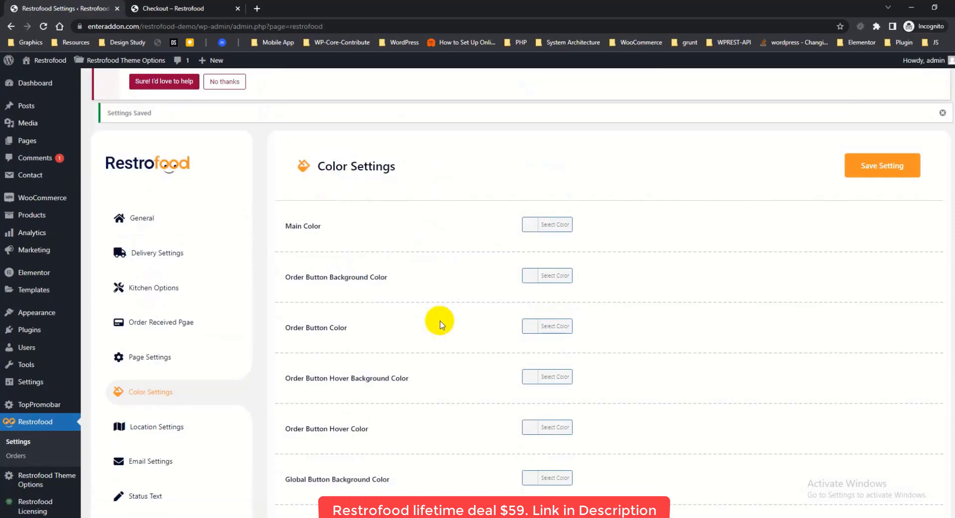
scroll(440, 323, "down", 15)
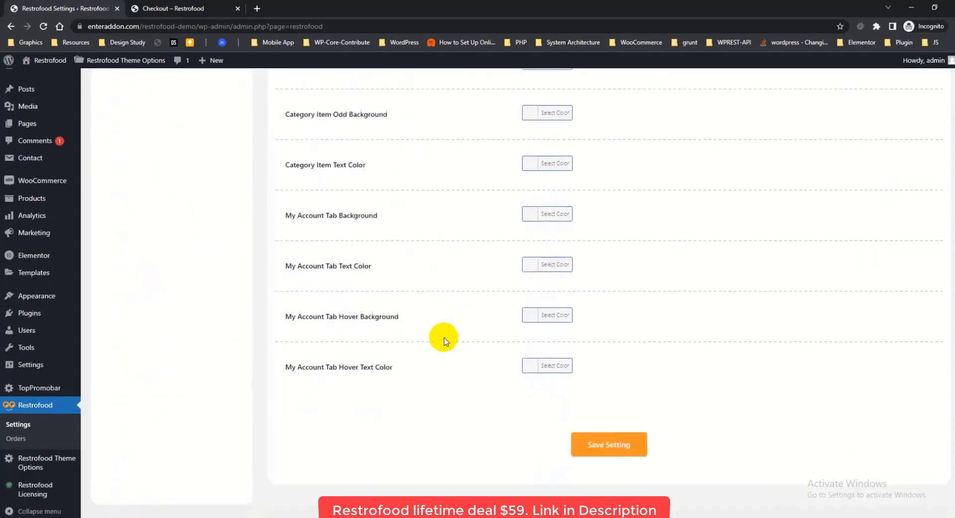
scroll(443, 340, "up", 15)
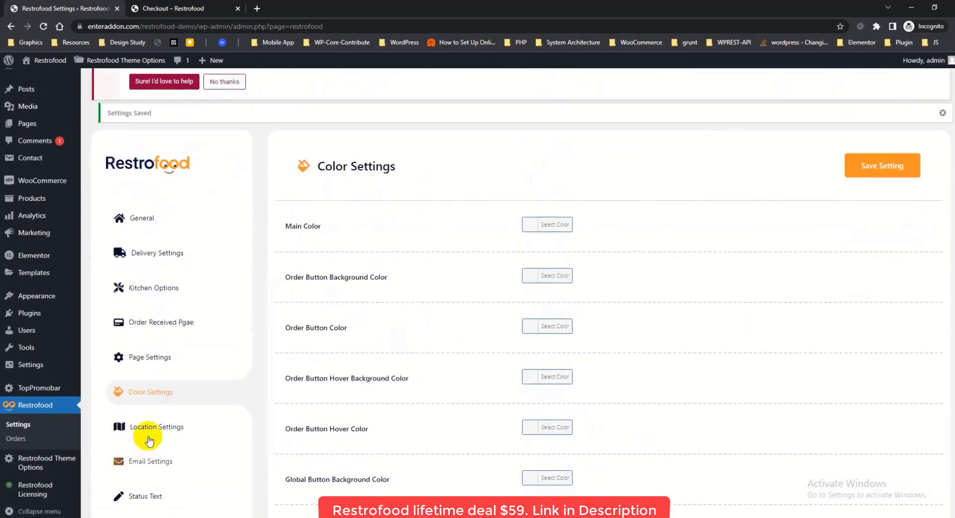
Step: Open the Location Settings and examine the Delivery Availability Checker Active option
left_click(148, 439)
scroll(348, 199, "down", 1)
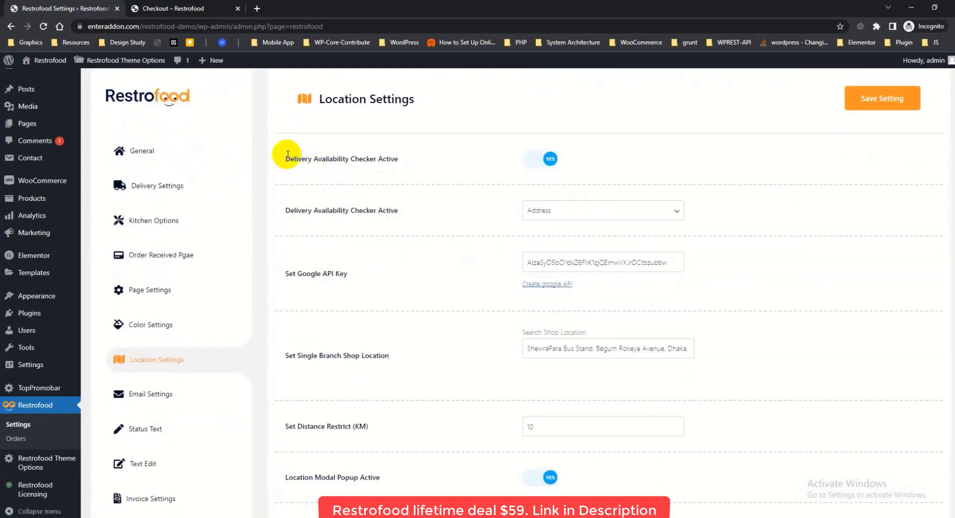
left_click_drag(287, 154, 398, 157)
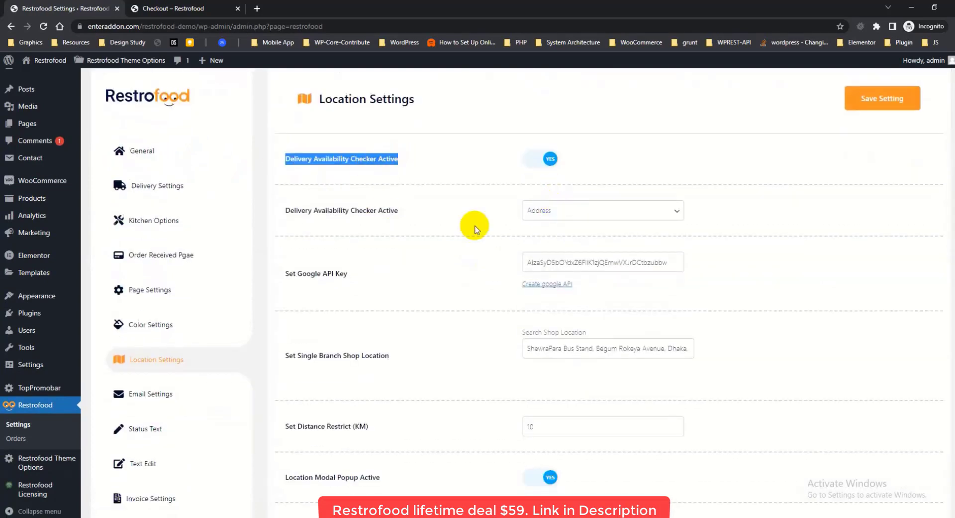
left_click(433, 227)
Step: Set the delivery availability checker type to Zip Code and add three single branch shop zip code entries of 3343
left_click(562, 213)
left_click(543, 235)
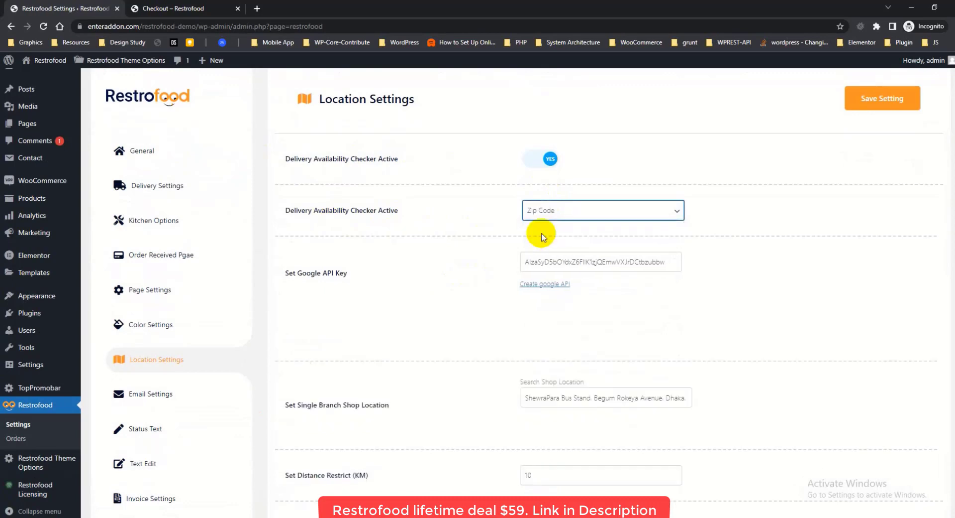
left_click(562, 276)
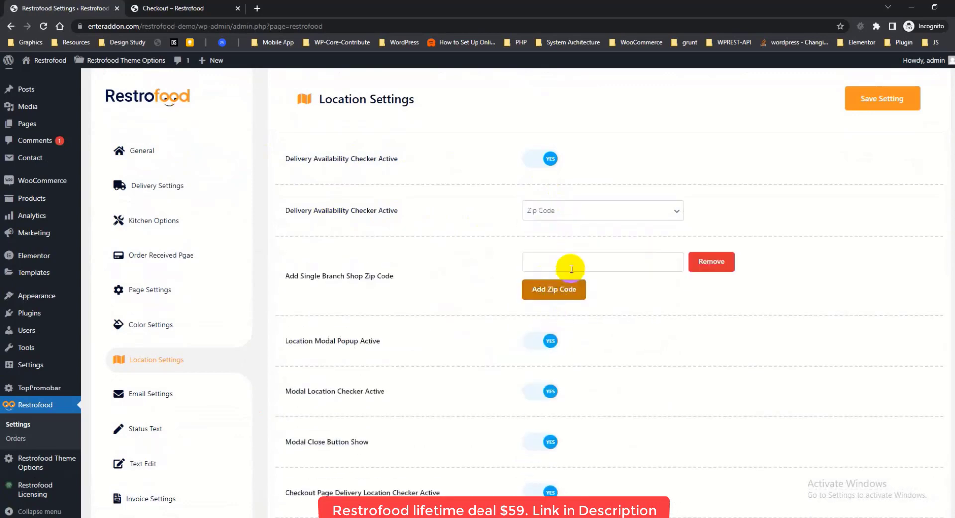
left_click(570, 262)
type("3343")
left_click(556, 293)
left_click(560, 284)
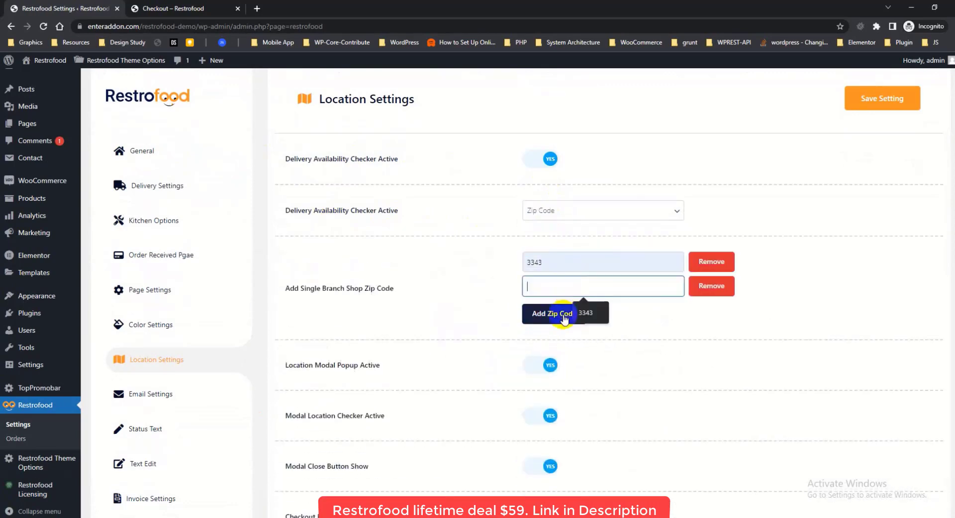
left_click(572, 312)
left_click(563, 314)
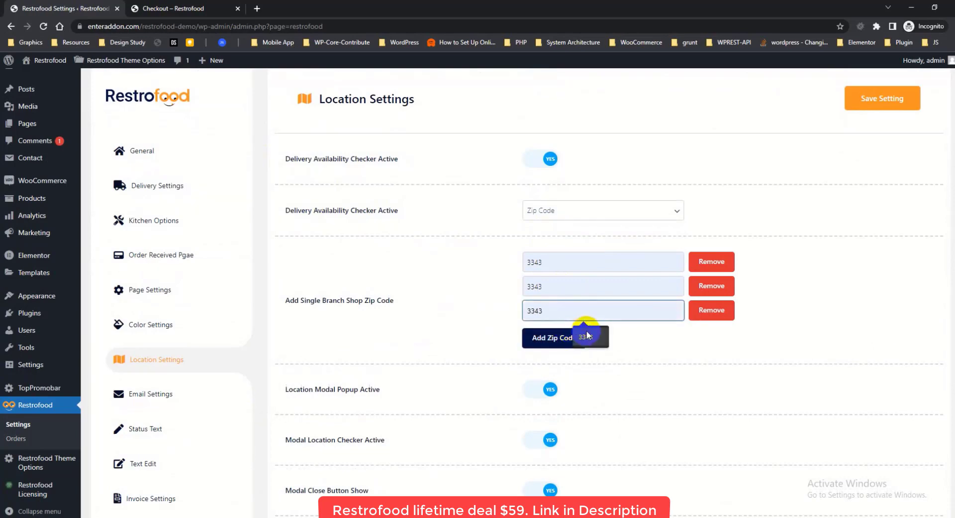
left_click(580, 328)
Step: Remove all the single branch shop zip codes and set the delivery availability checker type back to Address
left_click(567, 211)
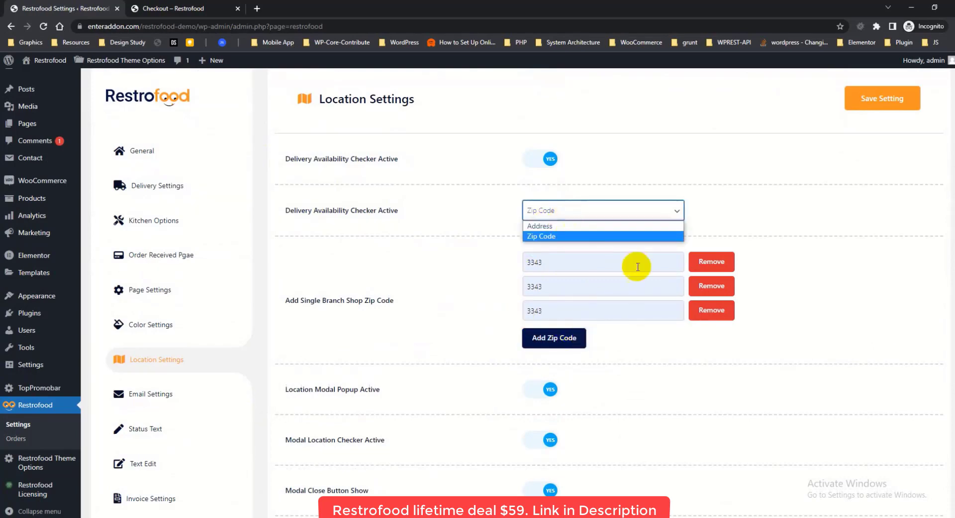
left_click(696, 263)
left_click(704, 262)
left_click(705, 262)
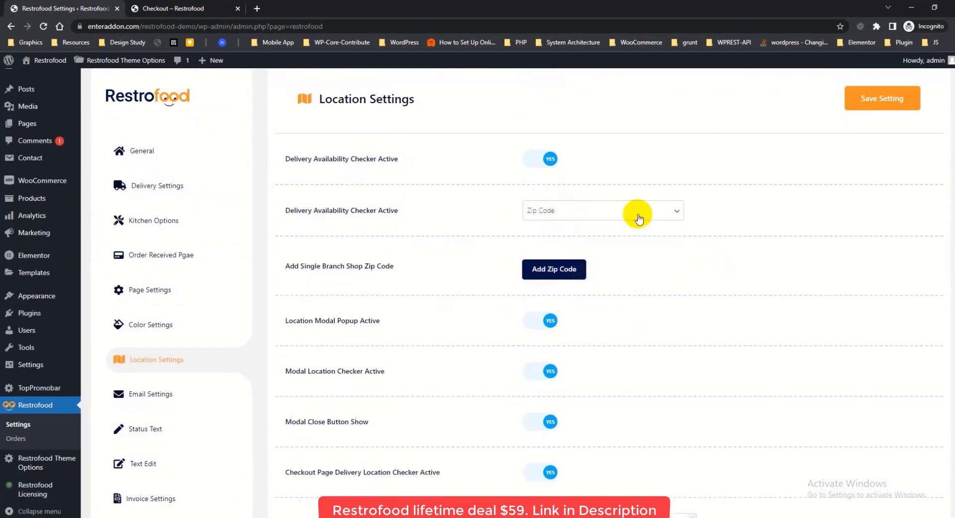
left_click(570, 226)
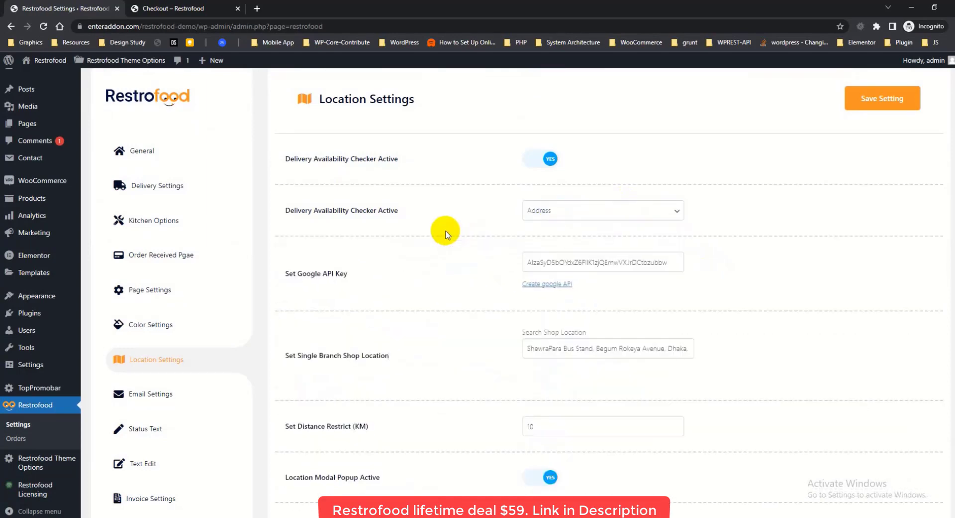
Step: Examine the Google API key, single branch shop location and distance restriction fields in the Location Settings
left_click_drag(280, 273, 363, 273)
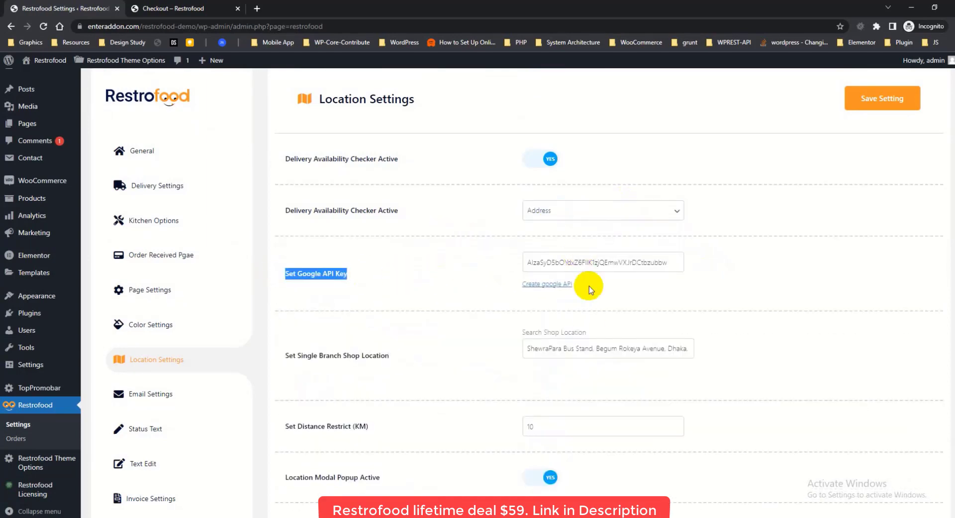
scroll(473, 301, "down", 2)
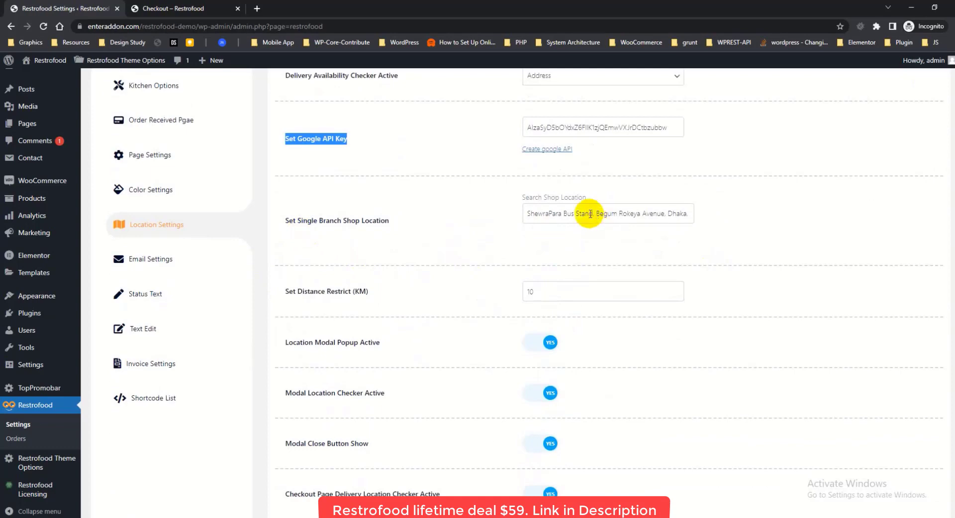
left_click_drag(295, 294, 380, 292)
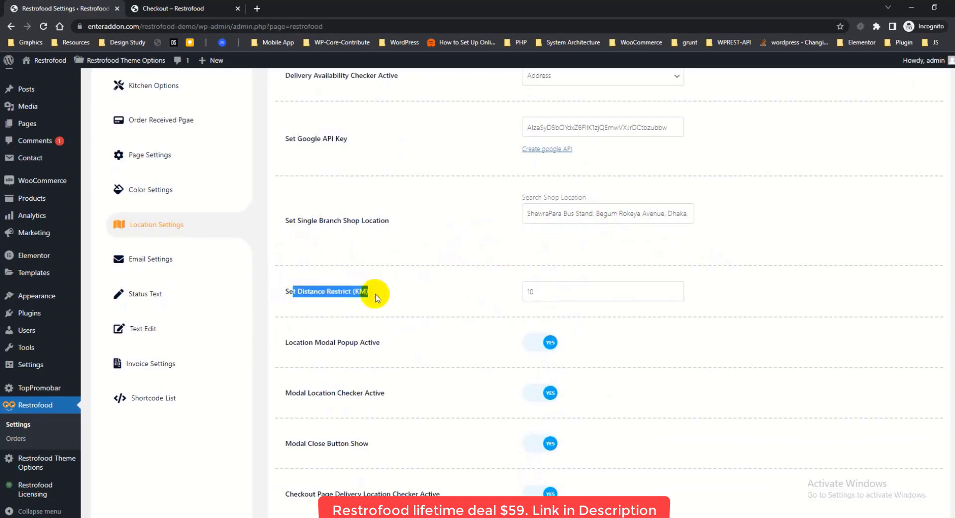
left_click(557, 292)
scroll(329, 329, "down", 1)
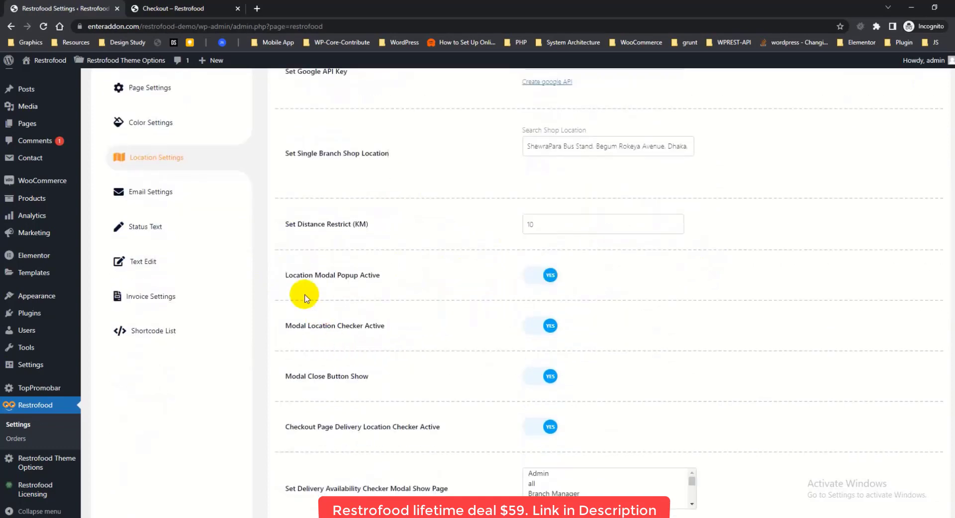
Step: Review the location modal and checkout checker switches and the pages listed for Set Delivery Availability Checker Modal Show Page
scroll(386, 304, "down", 2)
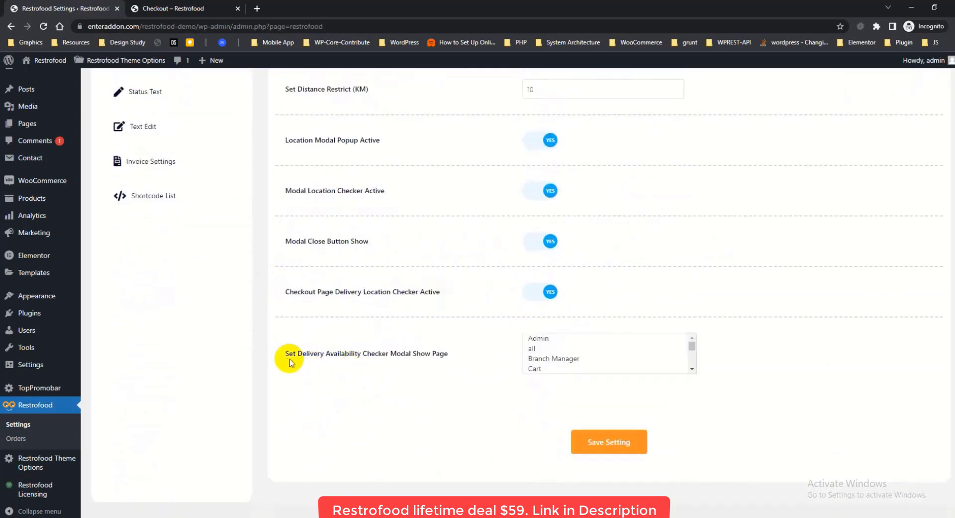
triple_click(332, 355)
scroll(672, 355, "down", 3)
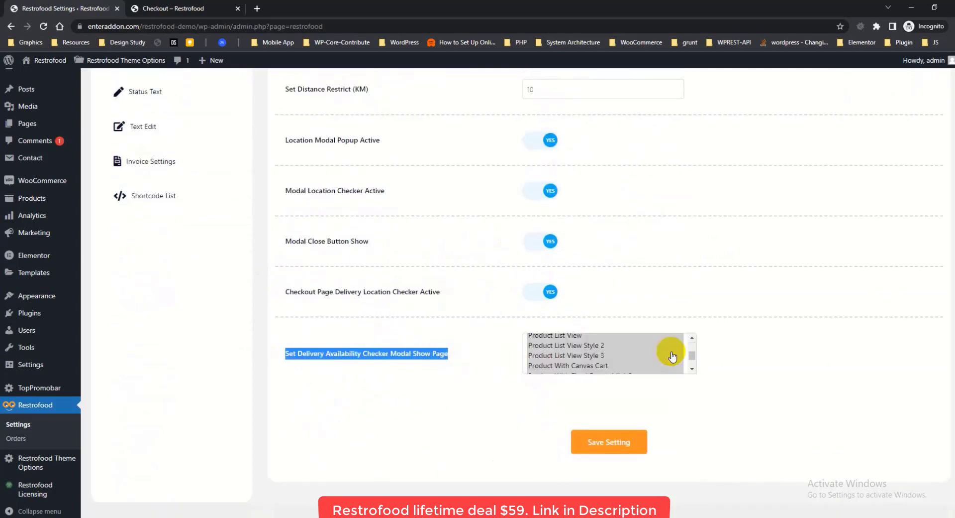
scroll(668, 356, "down", 2)
scroll(667, 357, "up", 2)
scroll(571, 352, "up", 2)
left_click(432, 383)
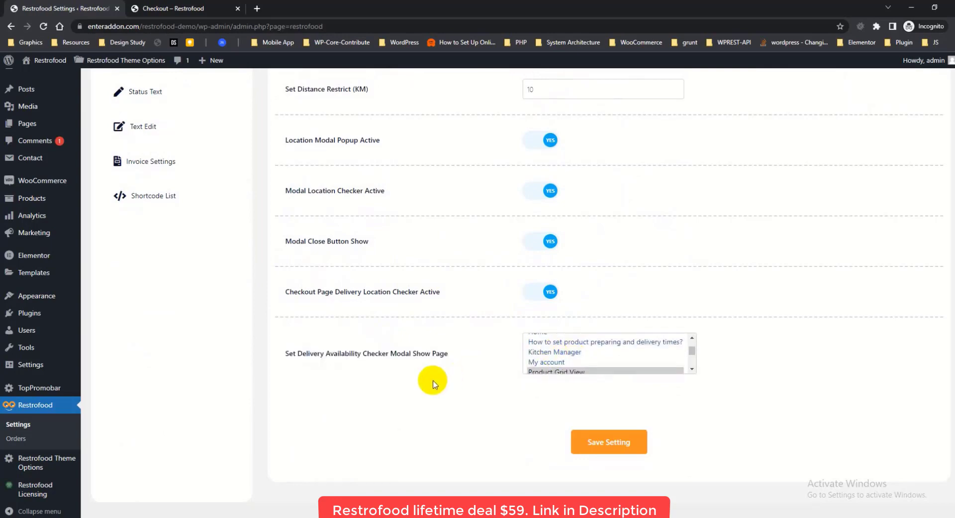
Step: Switch to the storefront home page and choose Delivery in the Delivery Availability Checker popup to view its location fields
scroll(433, 388, "up", 10)
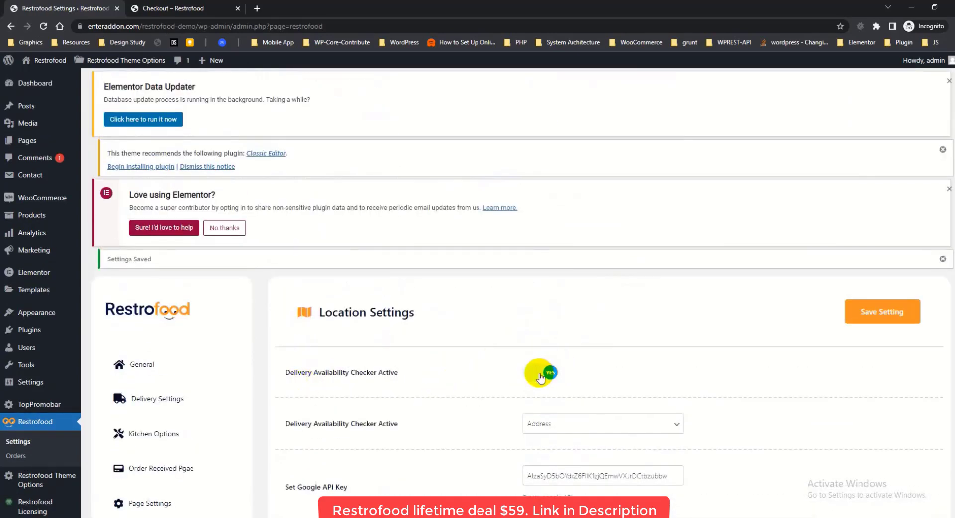
left_click(172, 8)
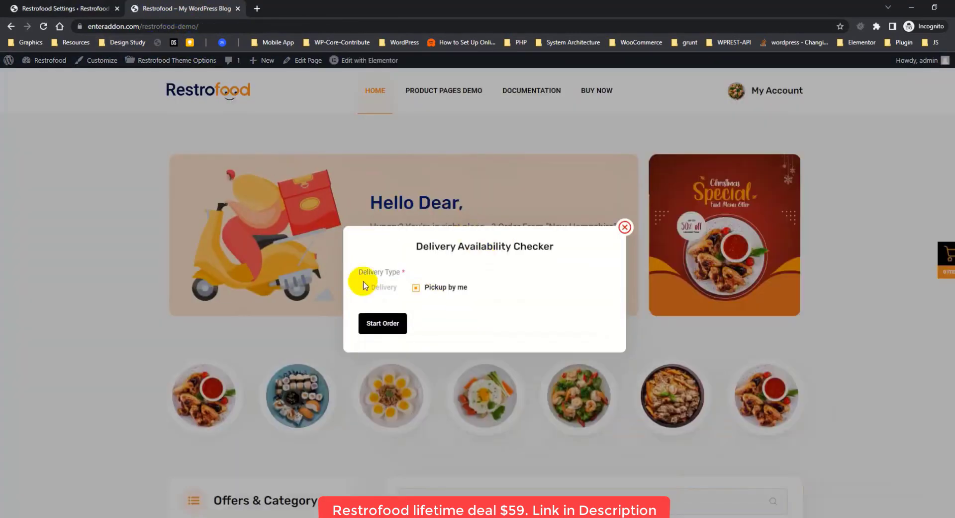
left_click(362, 287)
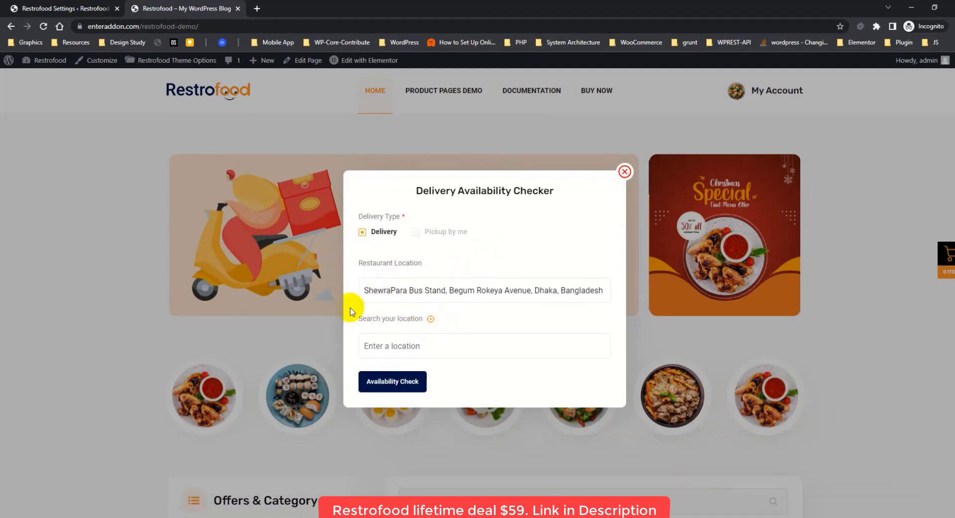
Step: Return to the Location Settings, turn off Delivery Availability Checker Active and save the setting
left_click(39, 10)
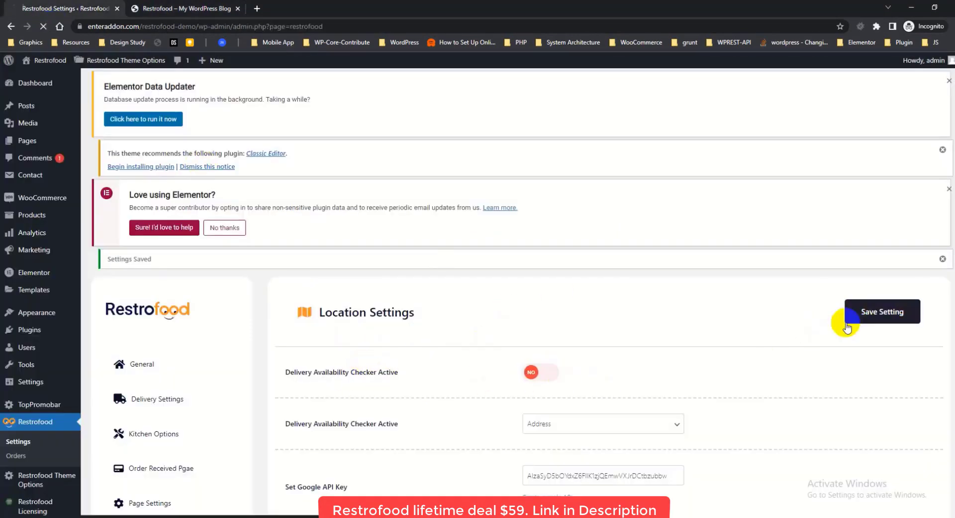
left_click(854, 319)
Step: Reload the storefront home page and proceed to checkout from the cart to inspect its delivery options with the checker disabled
left_click(184, 10)
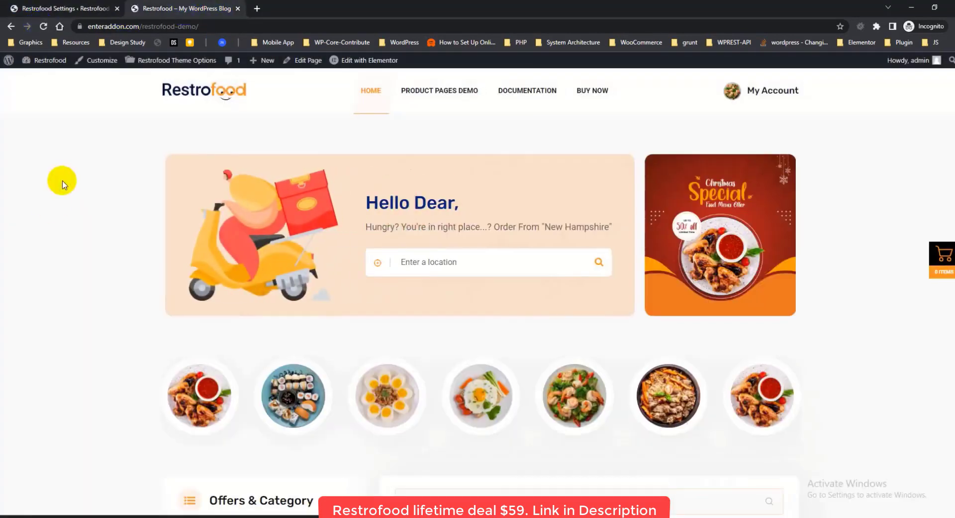
left_click(44, 27)
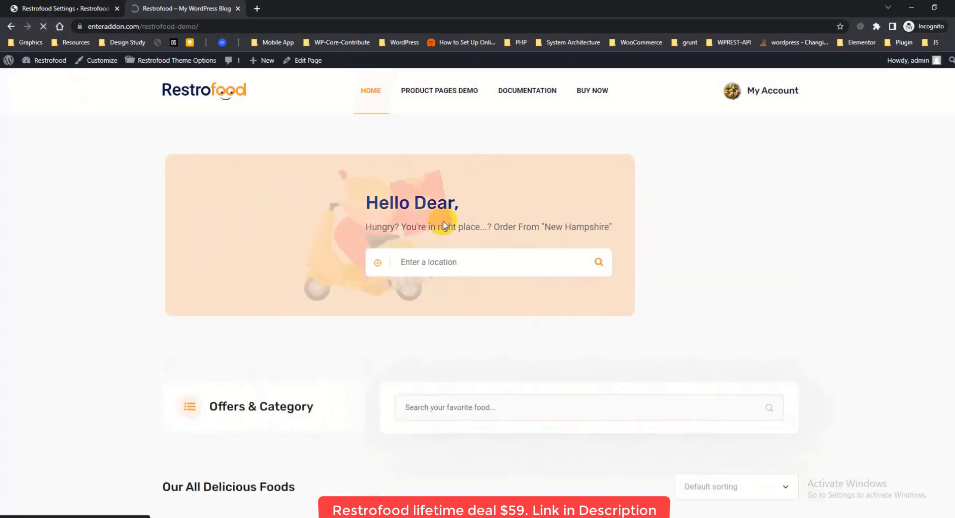
left_click(950, 268)
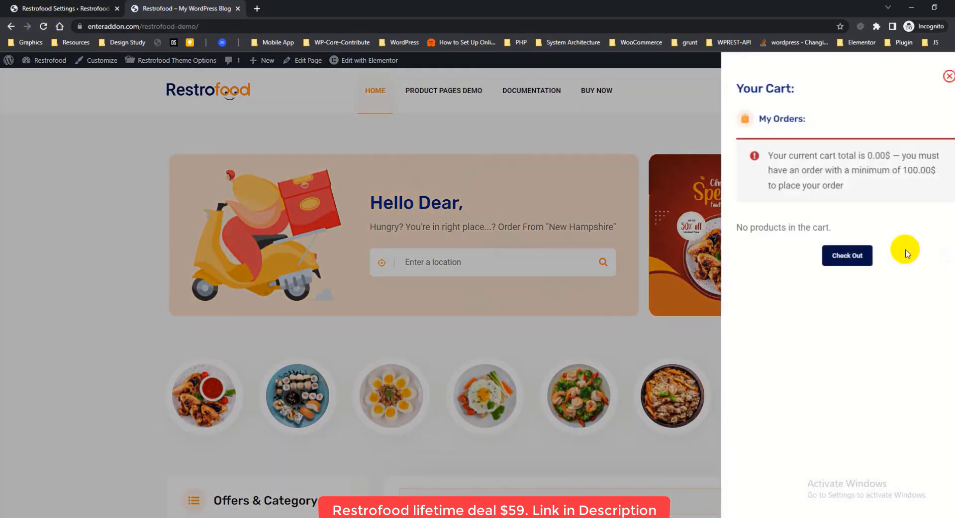
left_click(856, 259)
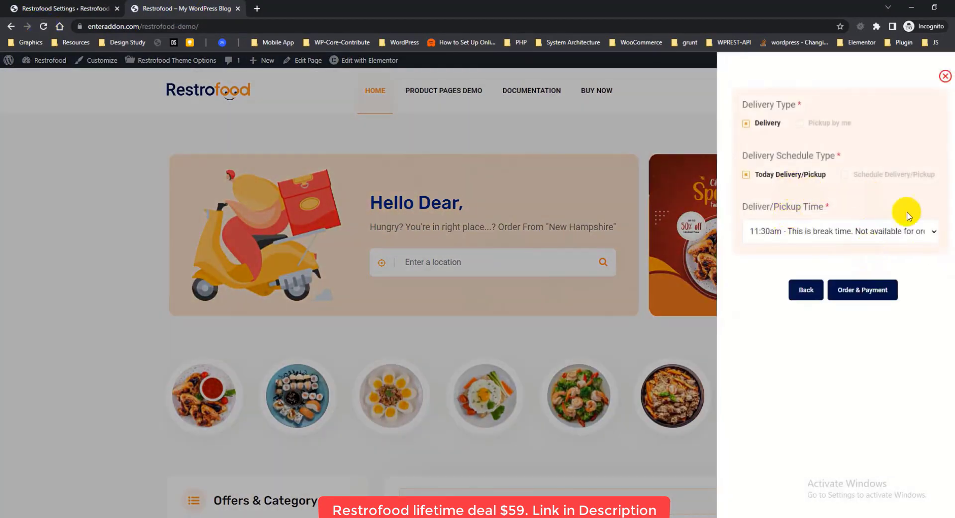
Step: Return to the Location Settings, turn Delivery Availability Checker Active back on and save the setting
left_click(64, 10)
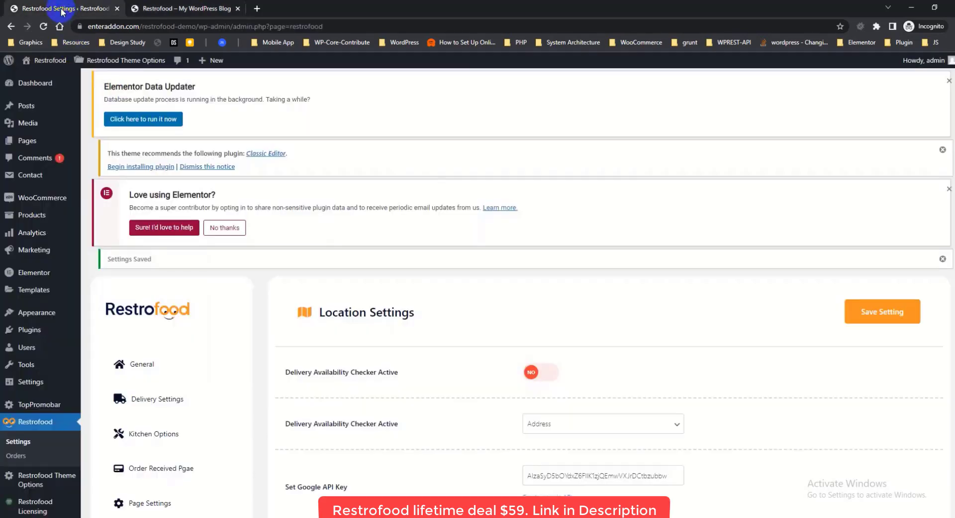
left_click(554, 372)
left_click(859, 311)
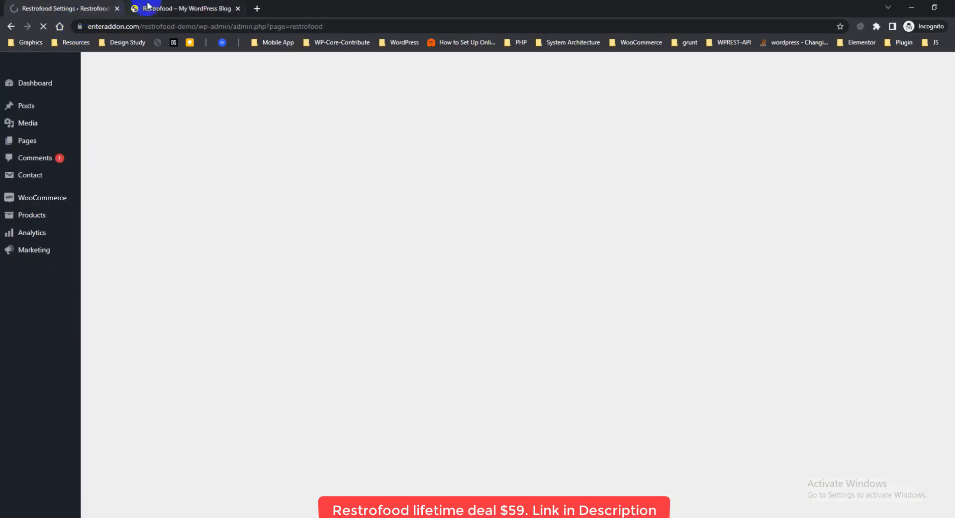
Step: Return to the storefront home page and proceed to checkout from the cart to inspect its delivery options with the checker enabled
left_click(133, 10)
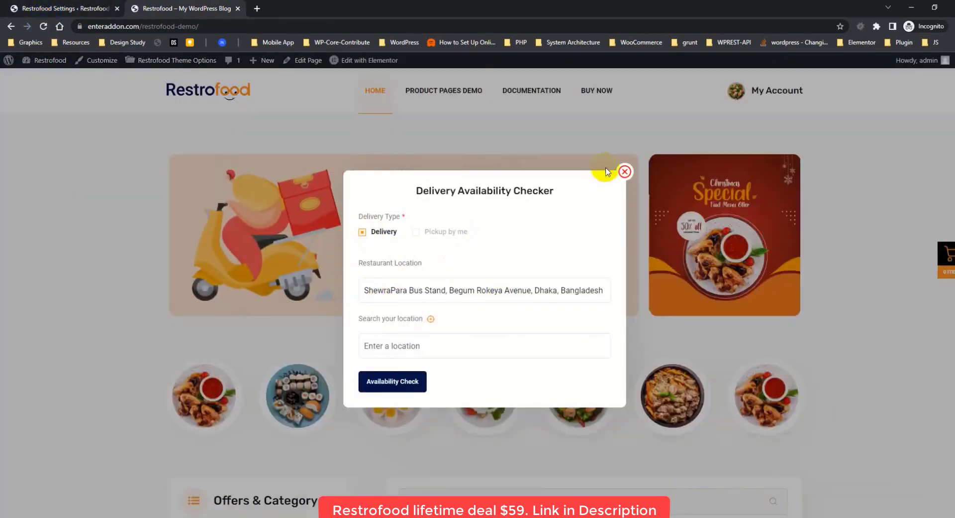
left_click(625, 171)
left_click(945, 264)
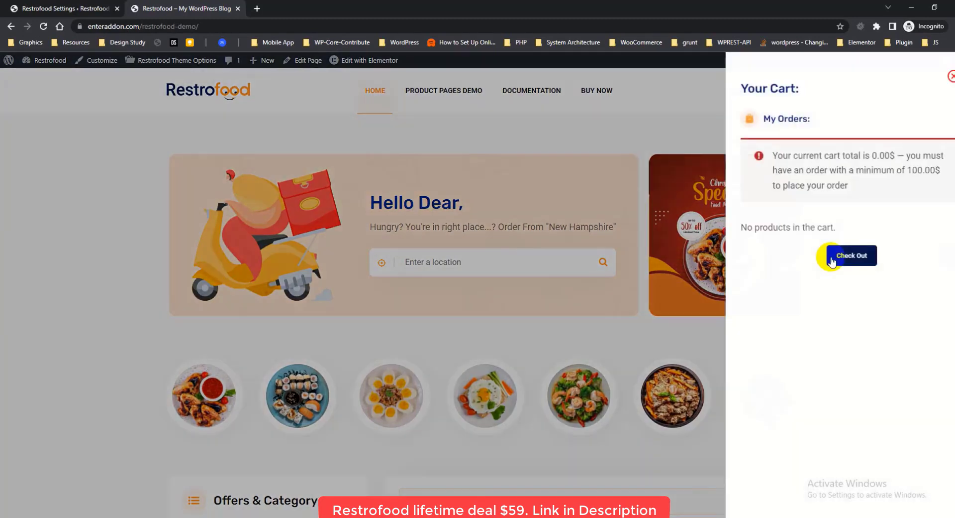
left_click(845, 253)
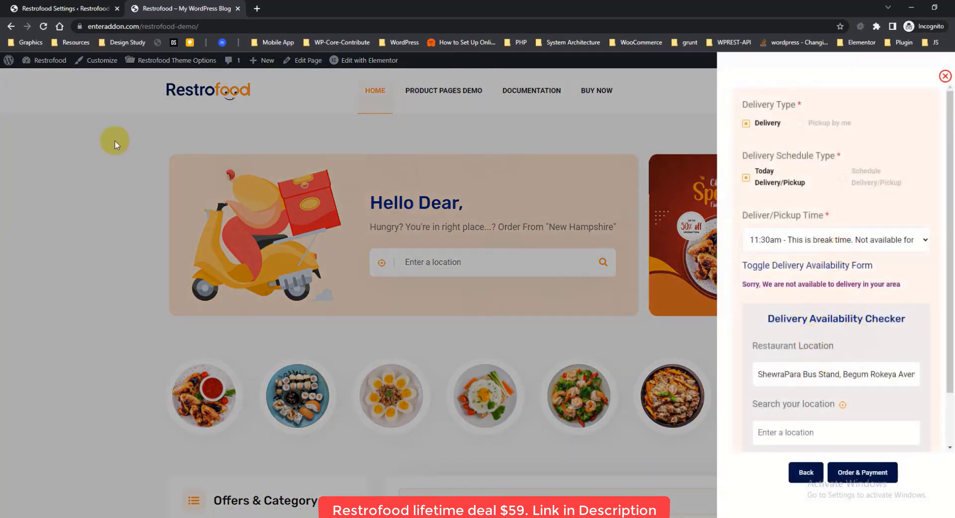
Step: Return to the Location Settings and switch the delivery availability checker from Address to Zip Code
left_click(50, 9)
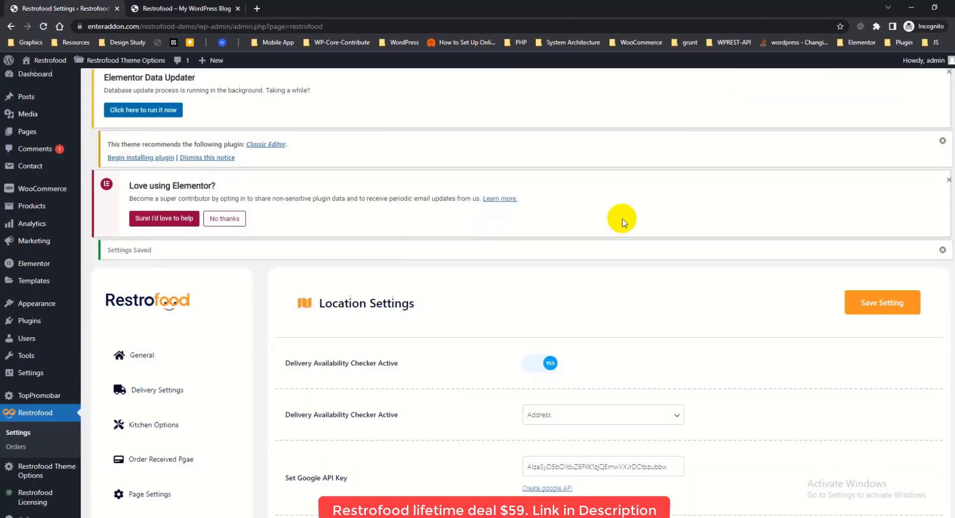
scroll(622, 221, "down", 3)
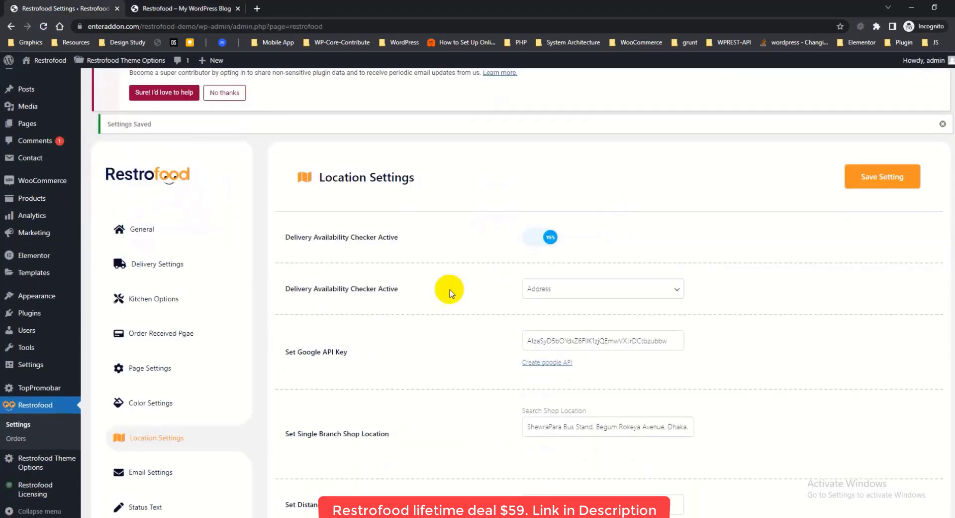
left_click(585, 297)
left_click(551, 312)
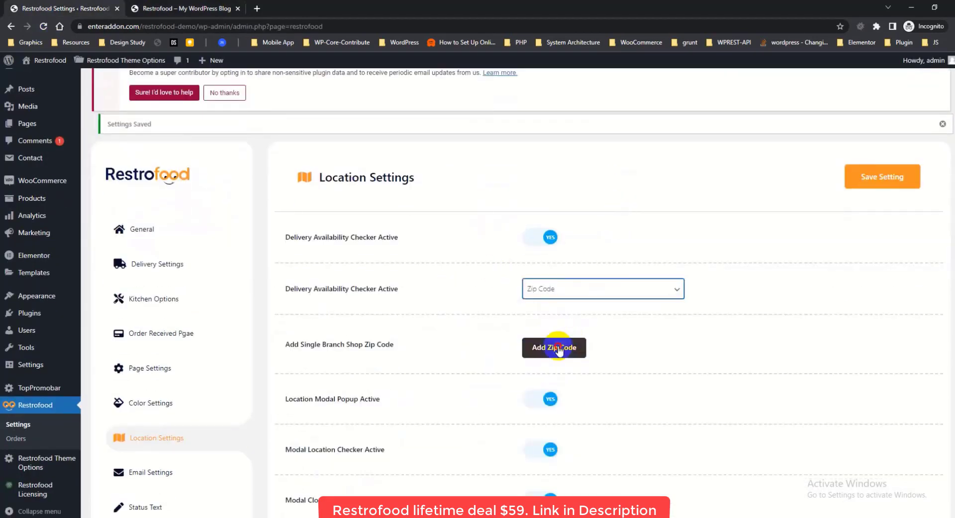
Step: Add three single branch shop zip code entries, entering 3343 in the first and second and 3346 in the third
left_click(560, 350)
left_click(571, 337)
type("3343")
left_click(530, 366)
left_click(574, 370)
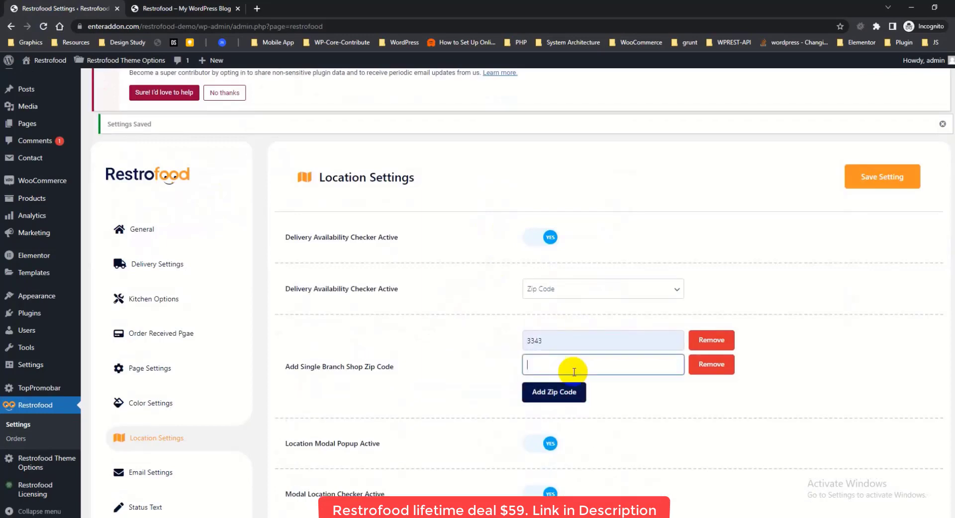
left_click(586, 390)
left_click(558, 392)
left_click(567, 390)
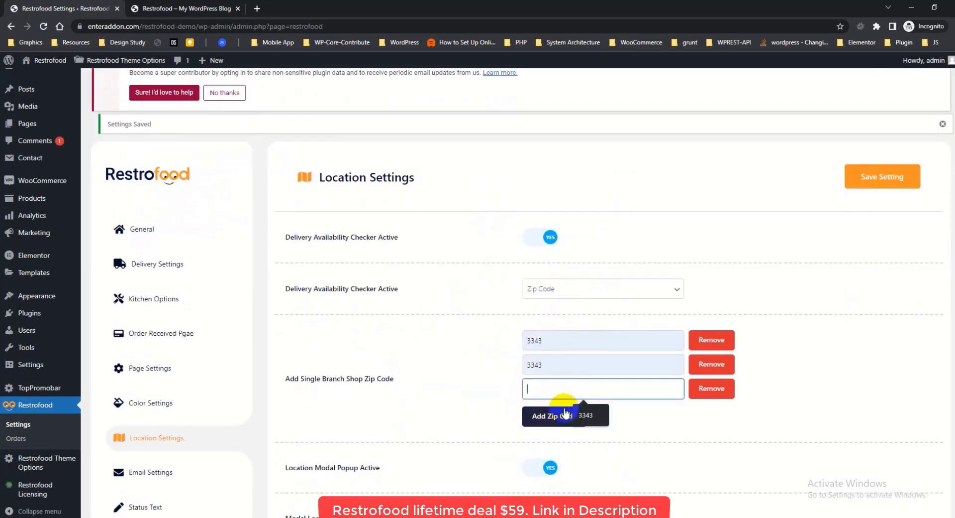
left_click(577, 409)
key("BackSpace")
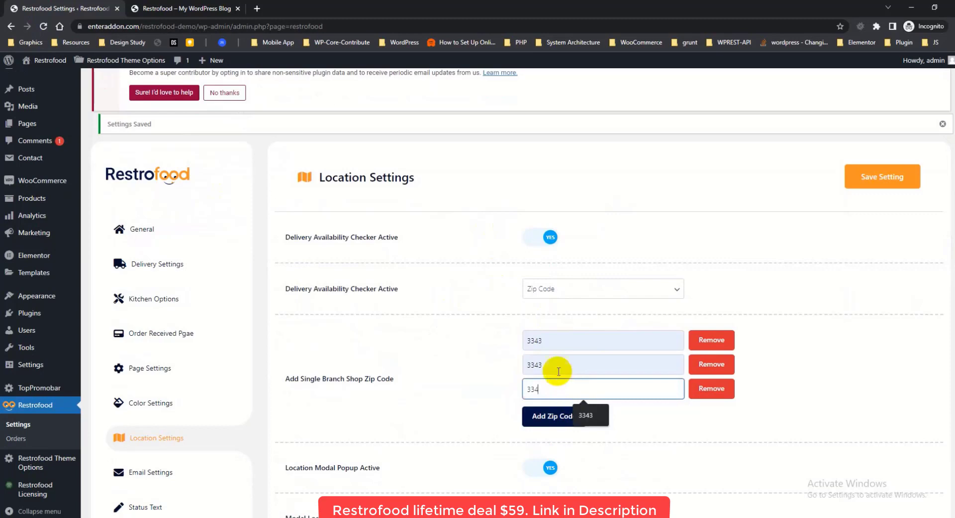
type("6")
Step: Change the second shop zip code to 3347 and save the setting
left_click(557, 370)
key("BackSpace")
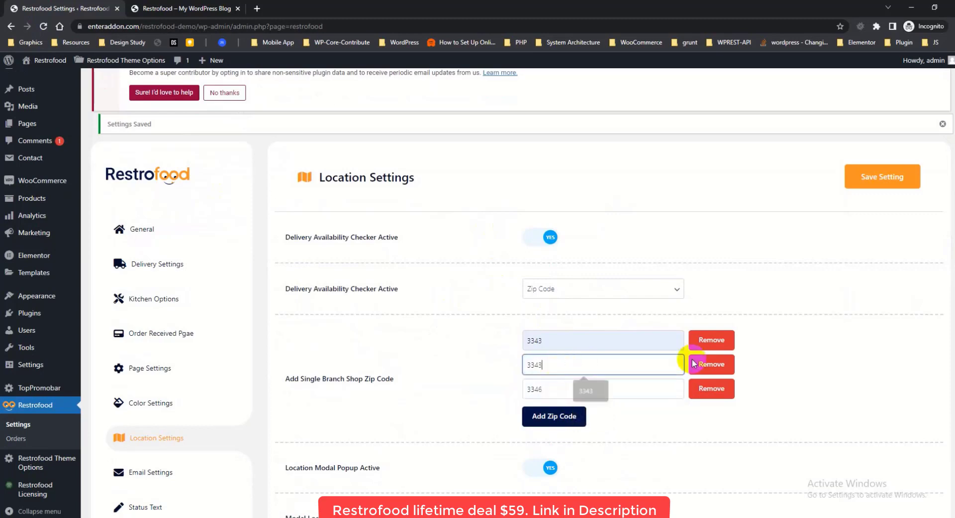
type("3")
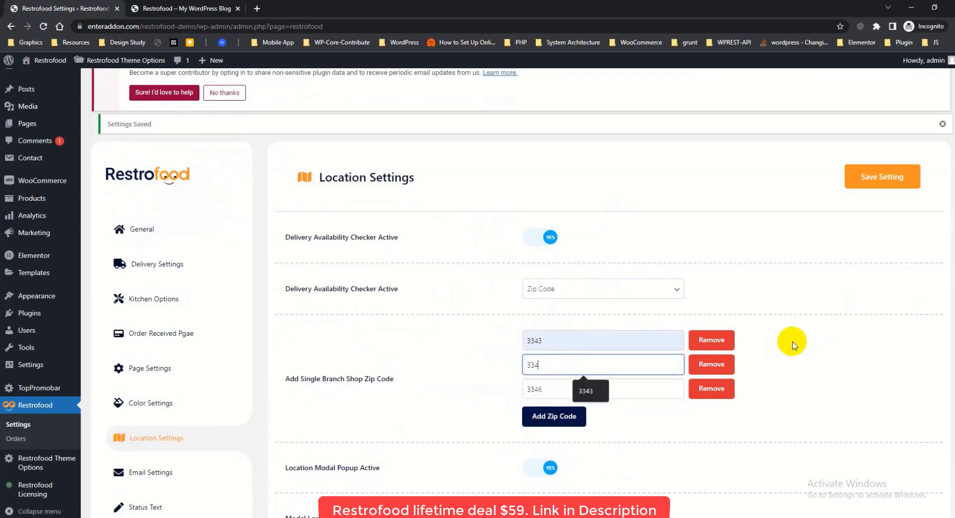
left_click(858, 177)
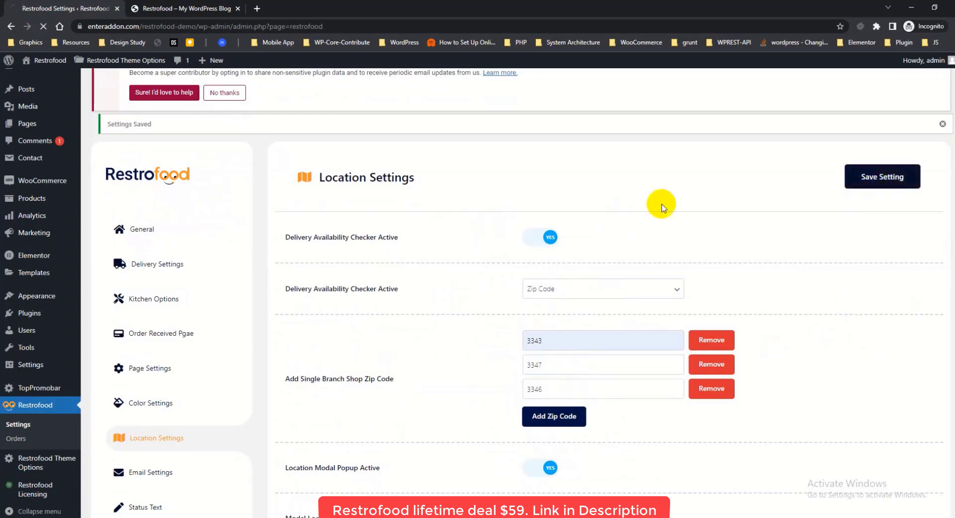
Step: Reload the storefront home page and view the zip code choices in the Delivery Availability Checker popup
left_click(156, 8)
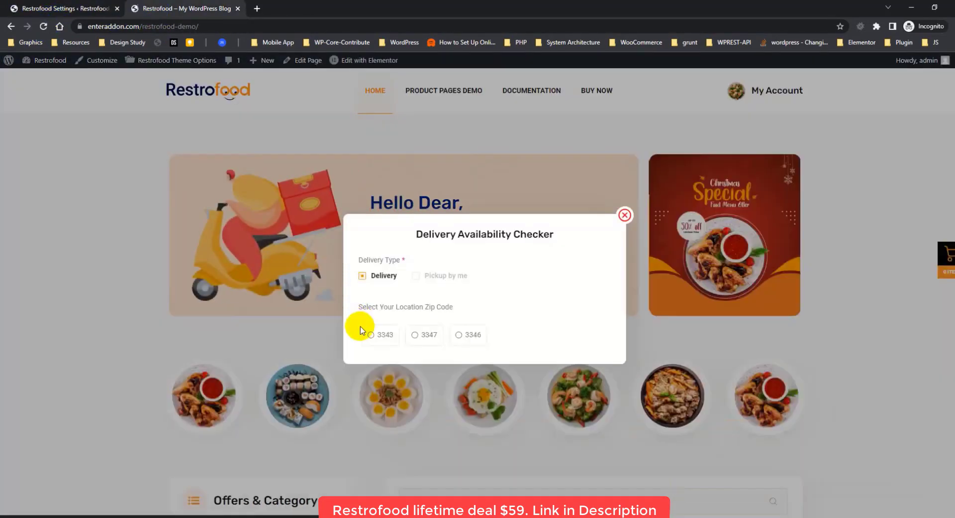
left_click(398, 338)
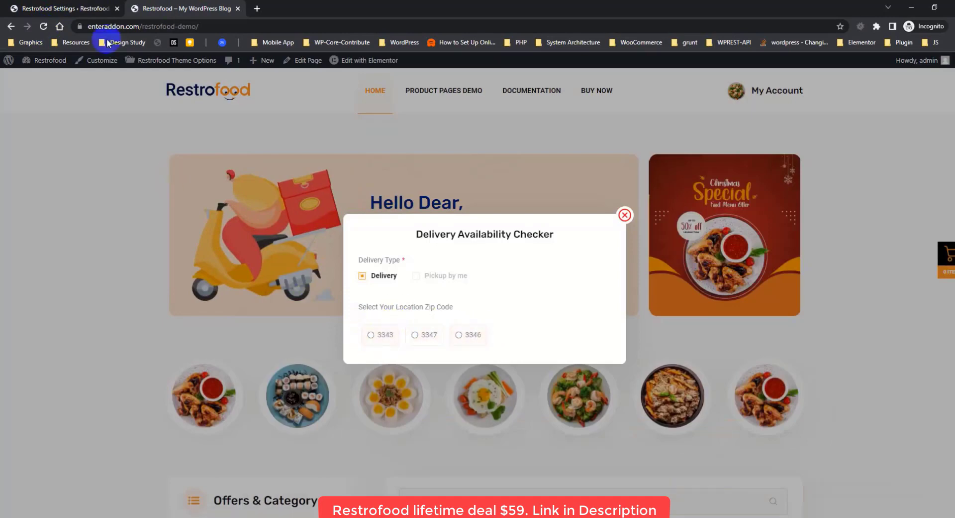
Step: Return to the Location Settings and remove all three single branch shop zip codes
left_click(76, 13)
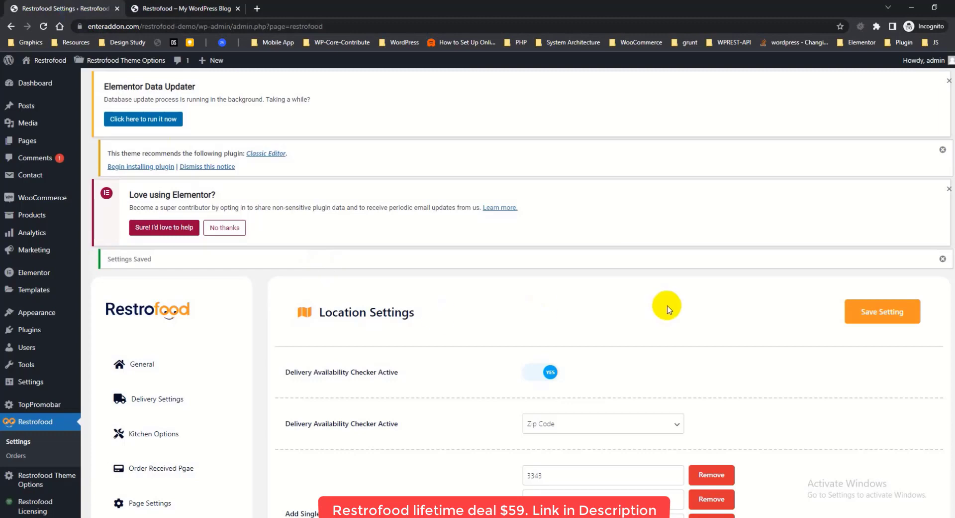
scroll(665, 304, "down", 4)
left_click(710, 321)
left_click(711, 298)
left_click(712, 273)
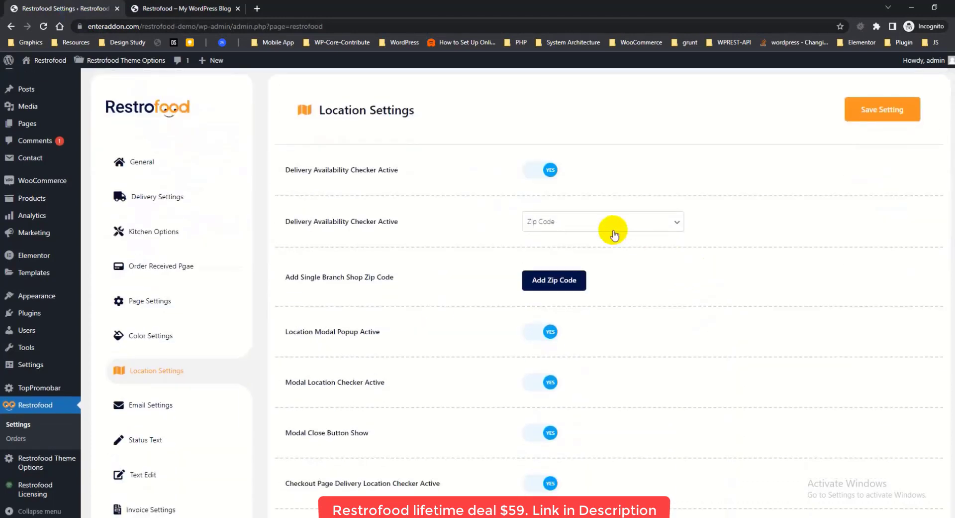
Step: Set the delivery availability checker type back to Address and save the setting
left_click(612, 224)
left_click(597, 235)
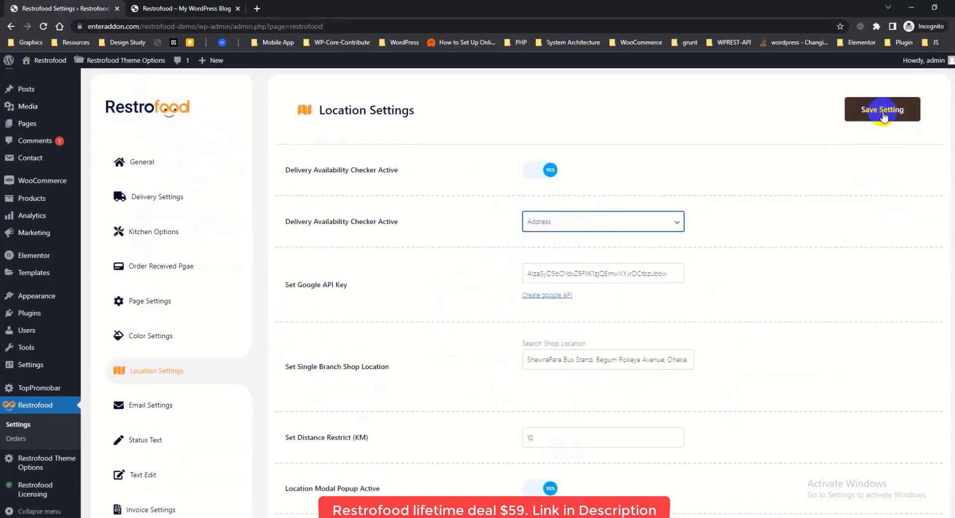
left_click(852, 114)
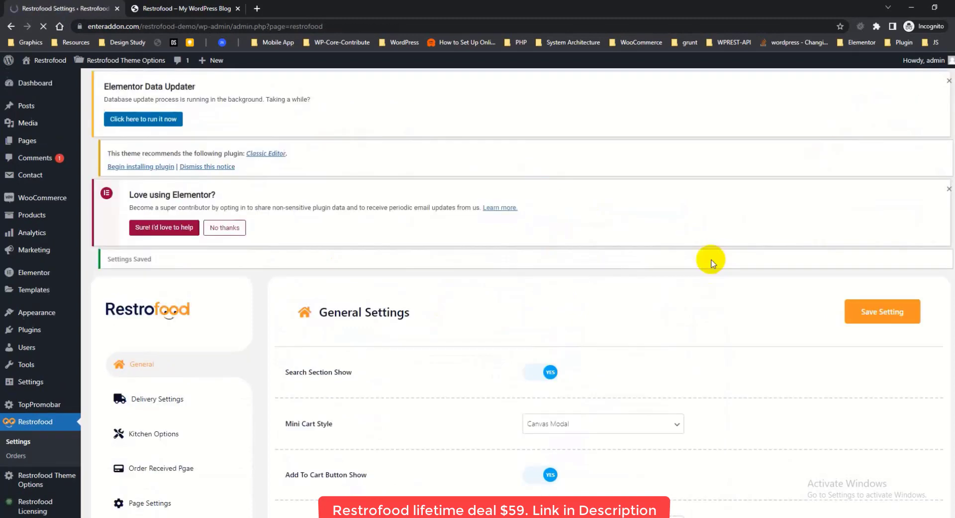
Step: Examine the remaining Location Settings, including the pages selected under Set Delivery Availability Checker Modal Show Page
scroll(706, 299, "down", 8)
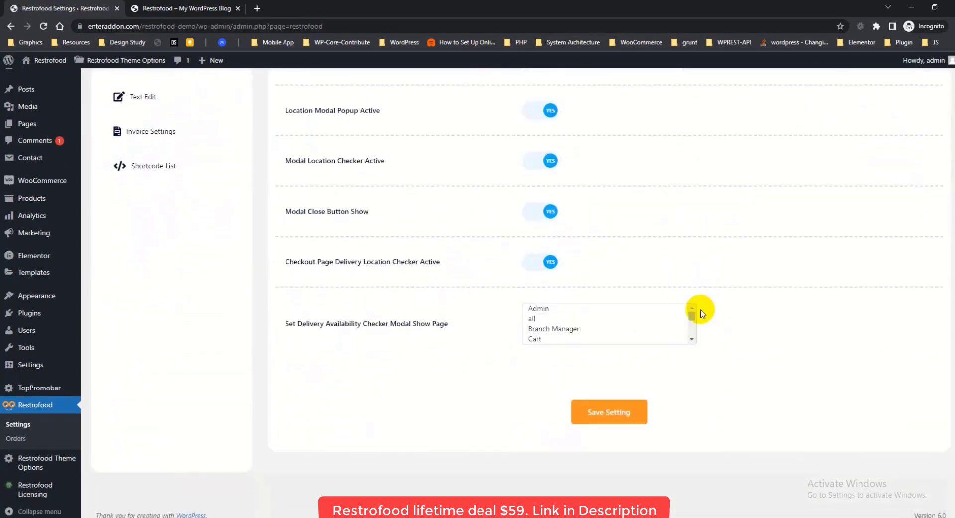
scroll(746, 284, "up", 3)
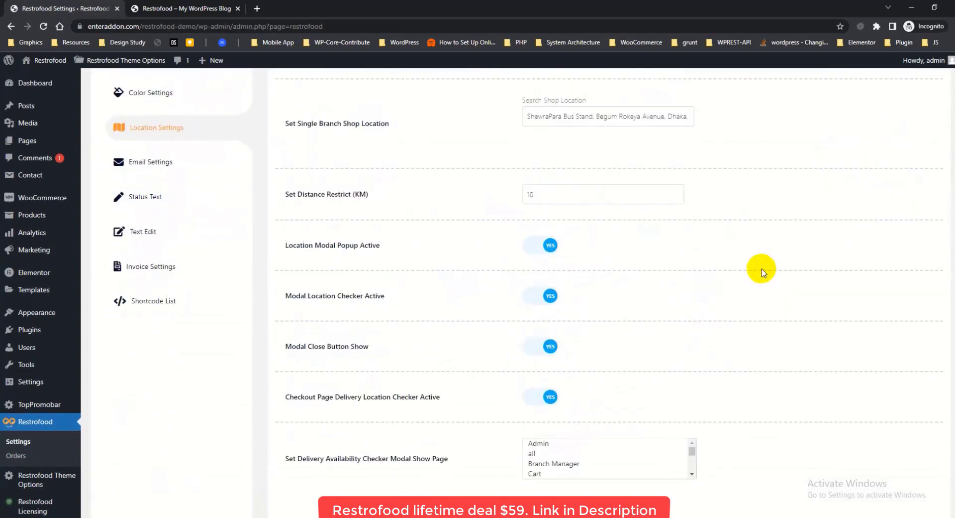
scroll(761, 271, "up", 3)
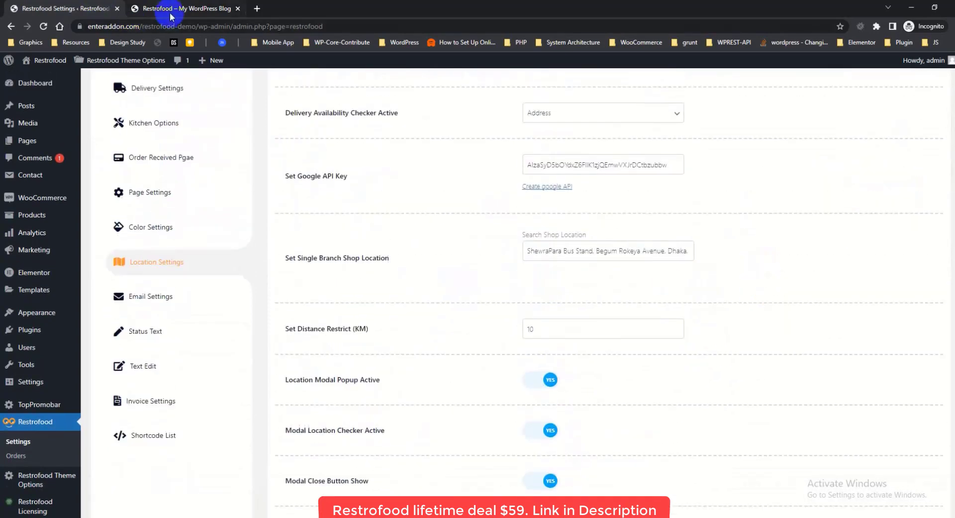
scroll(840, 358, "down", 6)
scroll(636, 337, "down", 5)
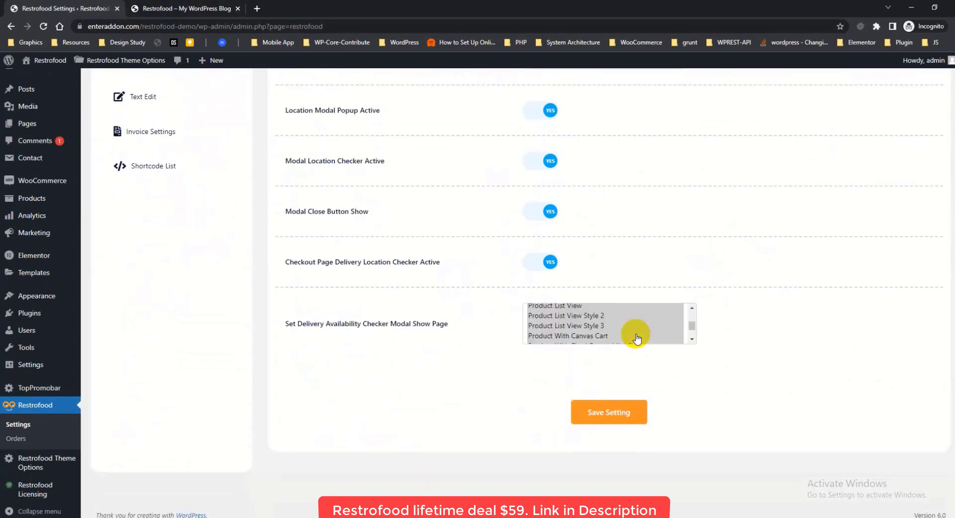
scroll(630, 331, "up", 2)
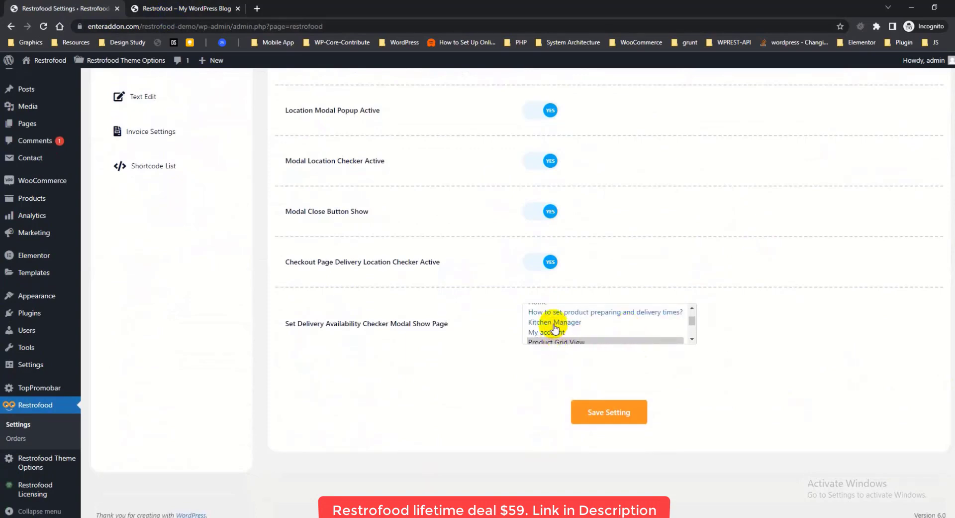
left_click(694, 341)
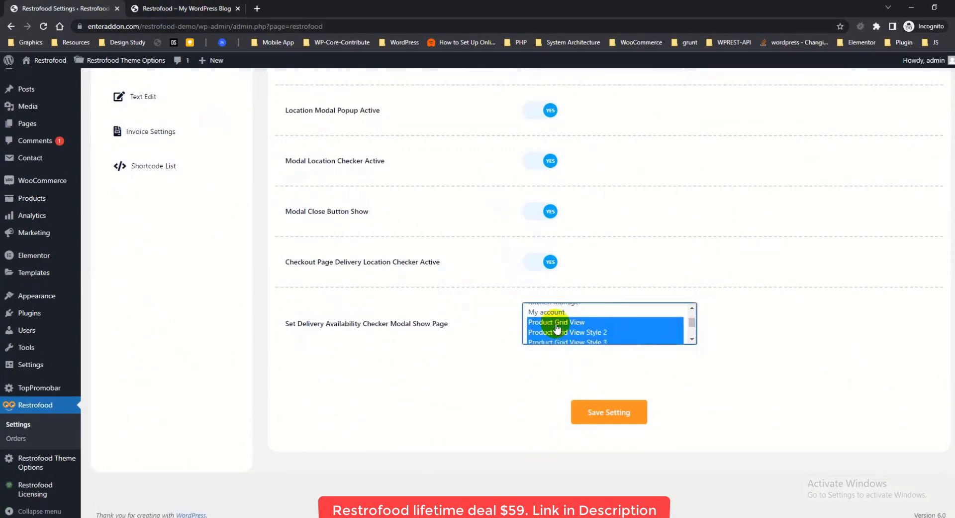
triple_click(344, 321)
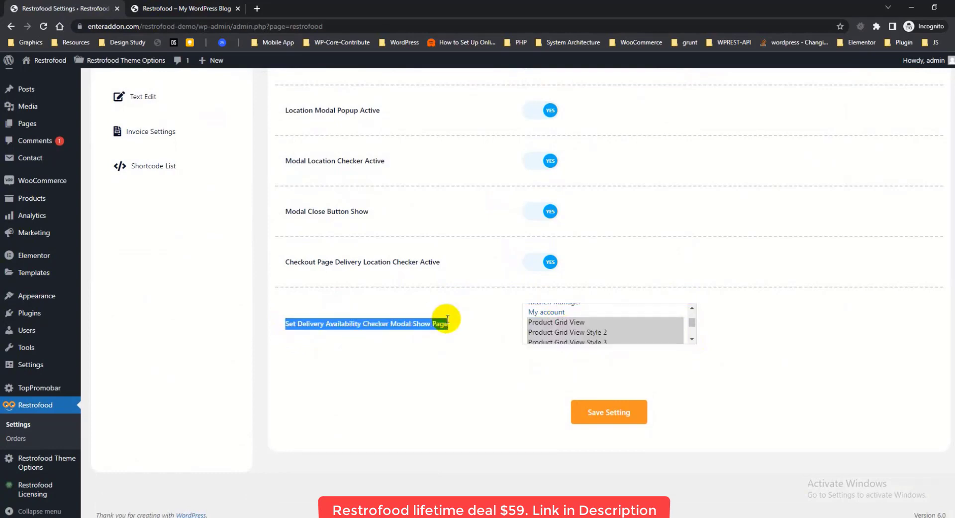
Step: On the storefront, close the checker popup and open Product With Flash Sale Section in a new tab to check for the popup
left_click(173, 11)
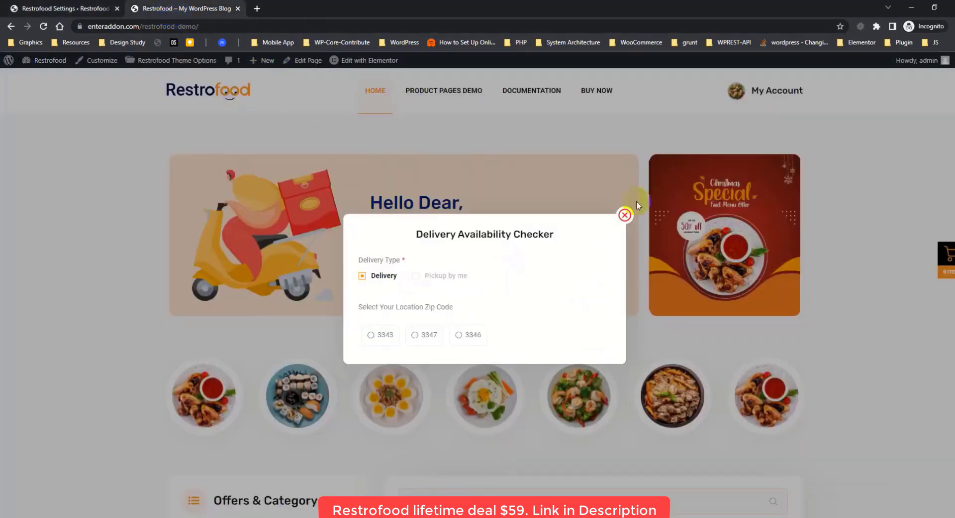
left_click(625, 215)
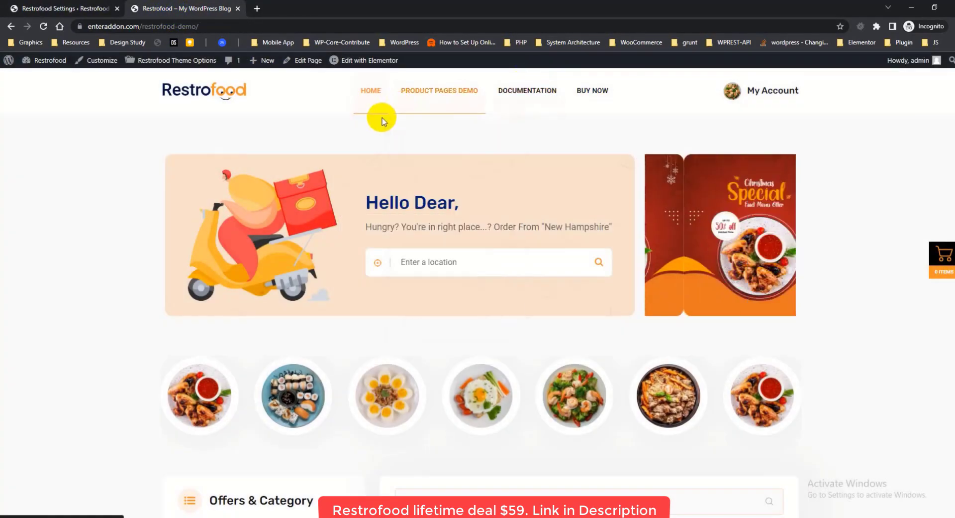
mouse_move(408, 107)
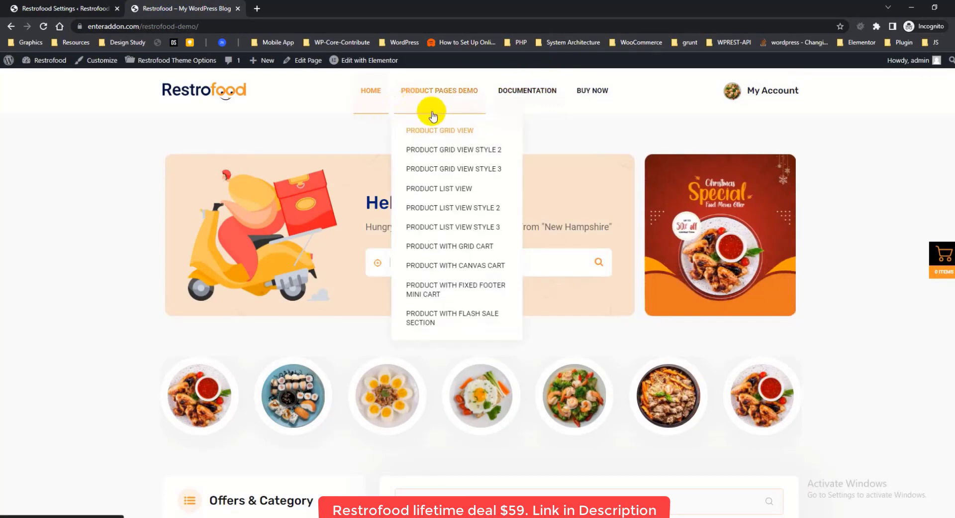
right_click(427, 321)
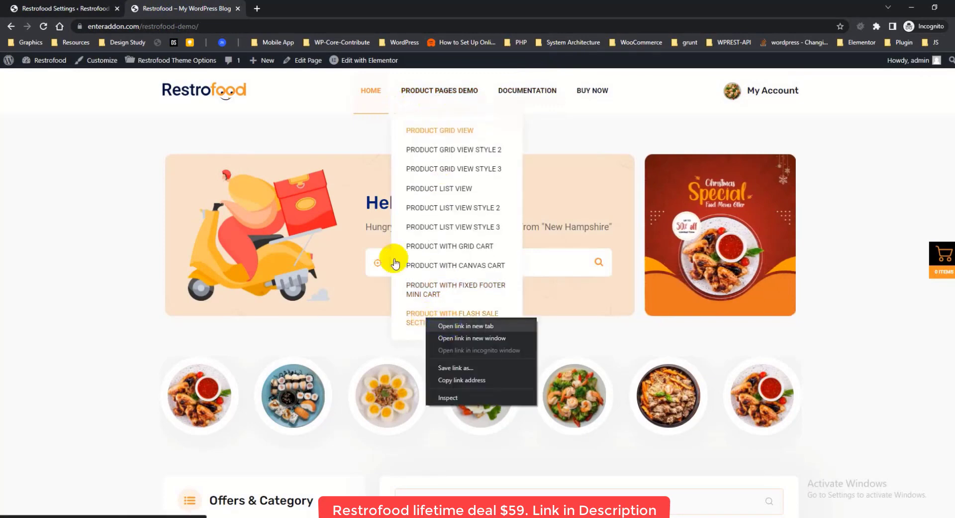
left_click(461, 323)
left_click(288, 9)
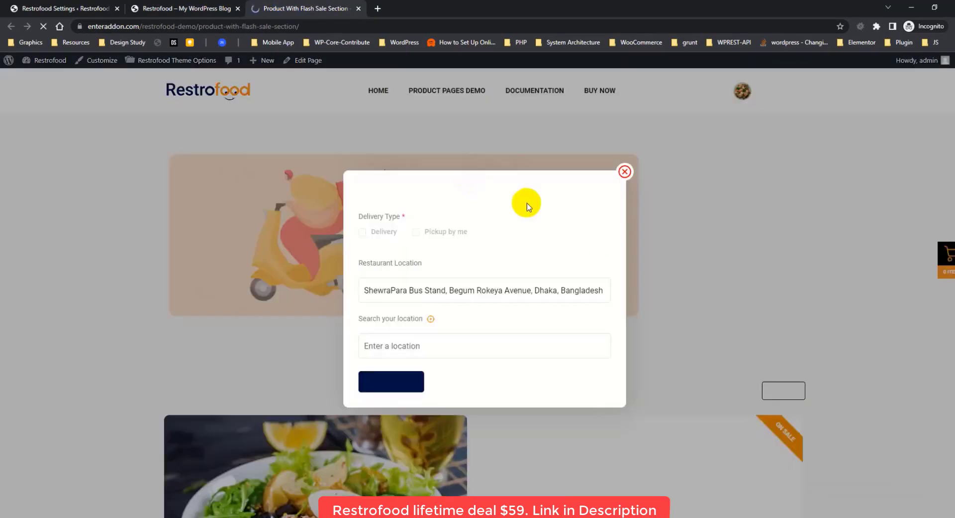
Step: Open the Product List View and Product Grid View demo pages from the storefront home page to check the delivery popup on each
left_click(197, 9)
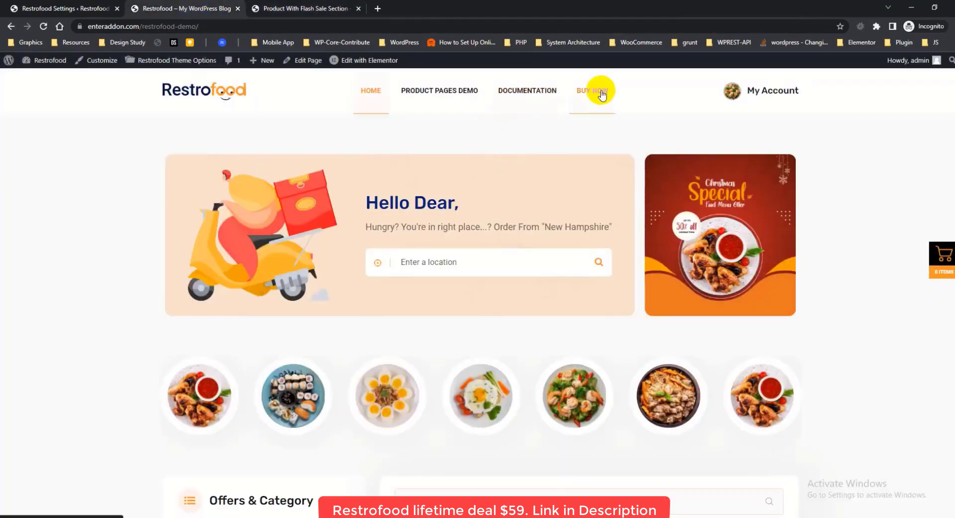
mouse_move(453, 95)
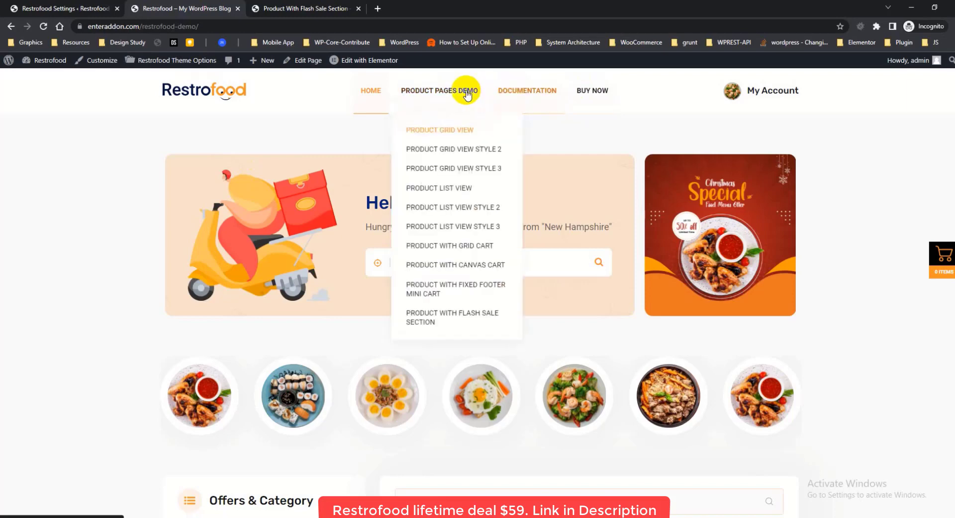
left_click(454, 188)
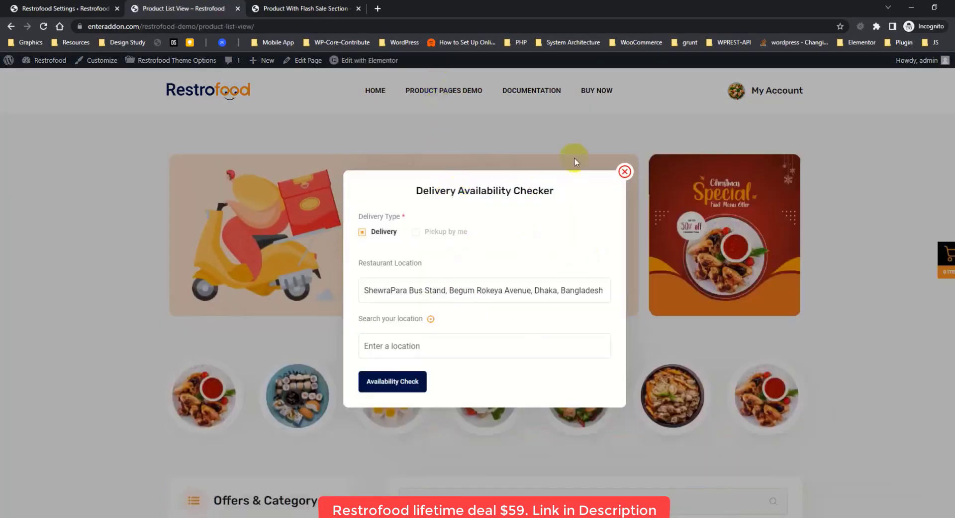
left_click(625, 172)
mouse_move(427, 94)
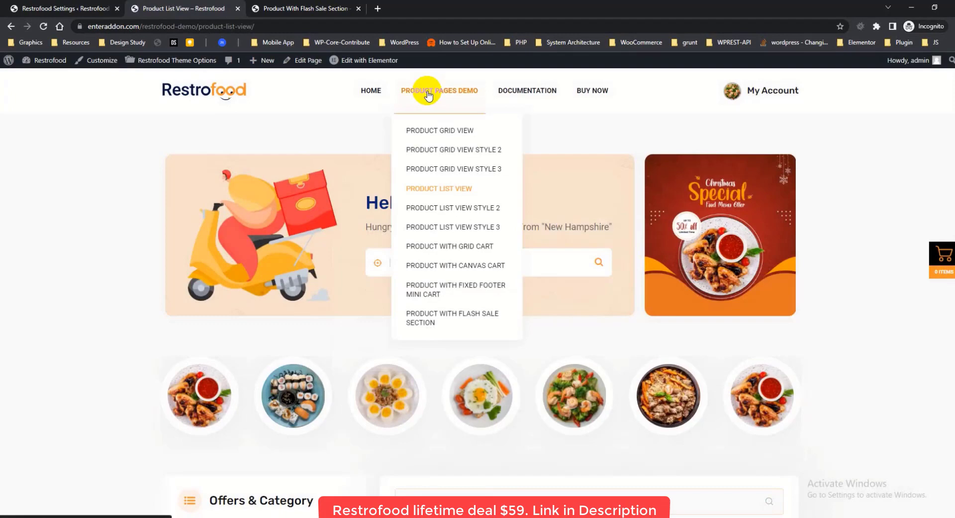
left_click(436, 131)
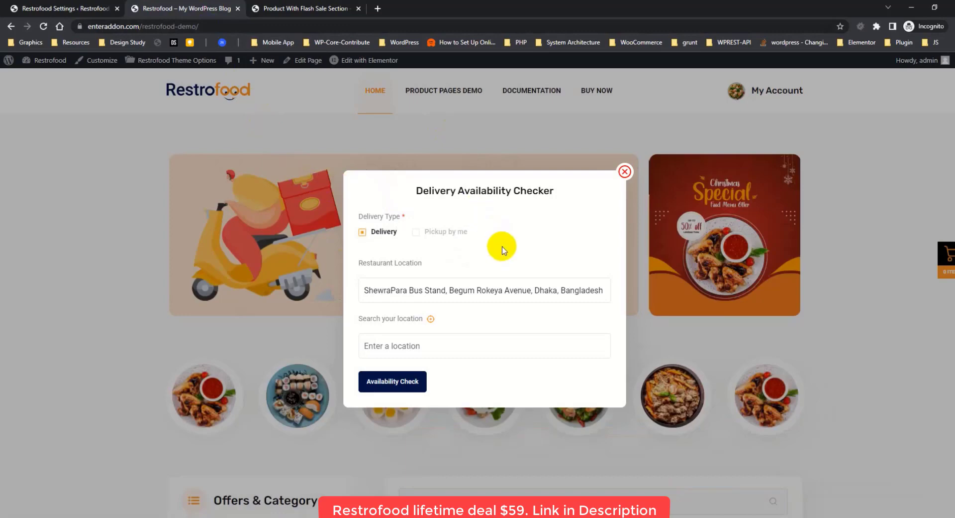
Step: Check the storefront Documentation page for the delivery popup, return to the home page, and go back to the plugin's Location Settings
left_click(586, 134)
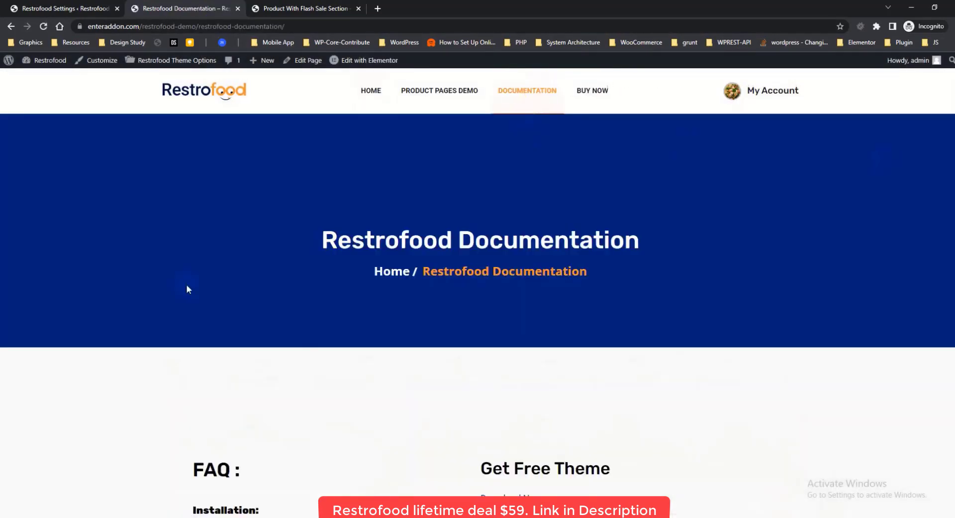
left_click(206, 93)
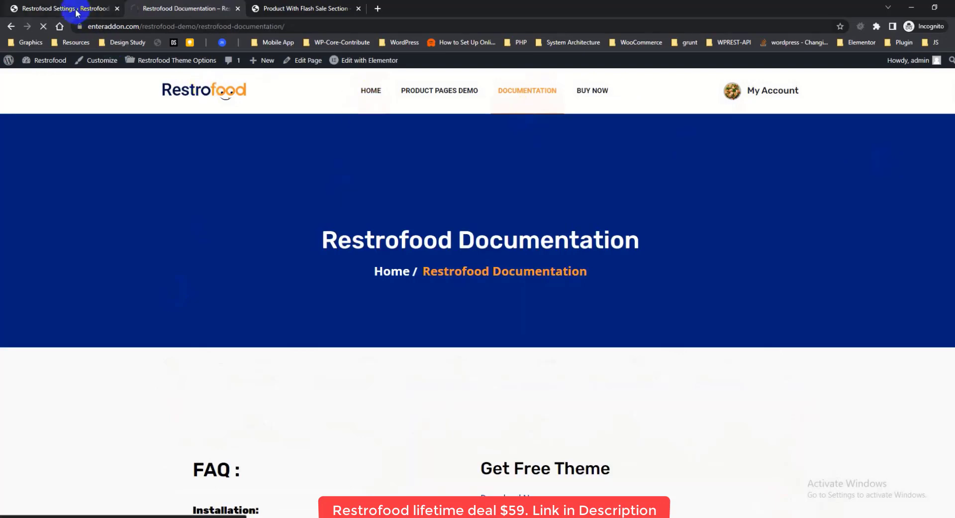
left_click(77, 8)
scroll(588, 343, "down", 5)
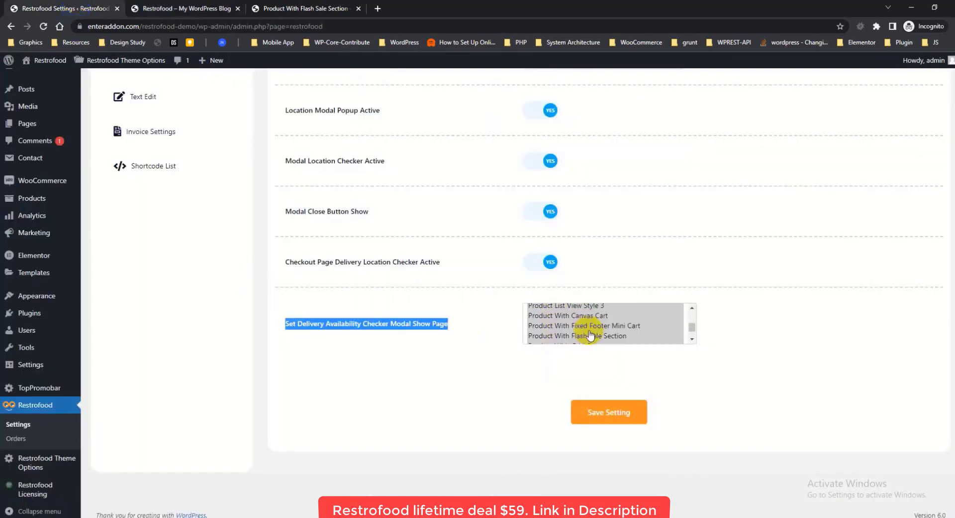
left_click(423, 372)
scroll(328, 311, "up", 7)
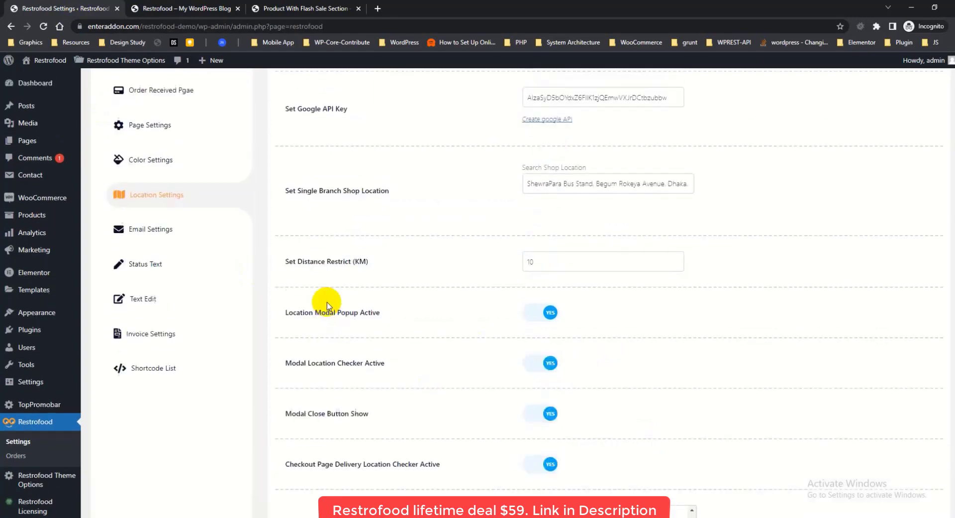
Step: Open Email Settings and examine its options, from Active Email Notification through the notification texts to the email template header background color
left_click(137, 363)
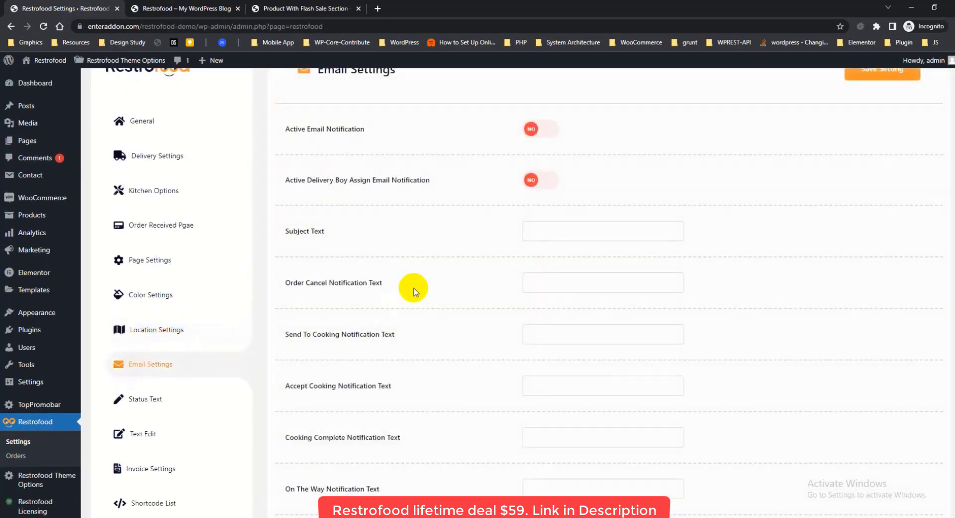
scroll(371, 187, "up", 2)
left_click_drag(318, 138, 446, 132)
left_click_drag(287, 196, 367, 195)
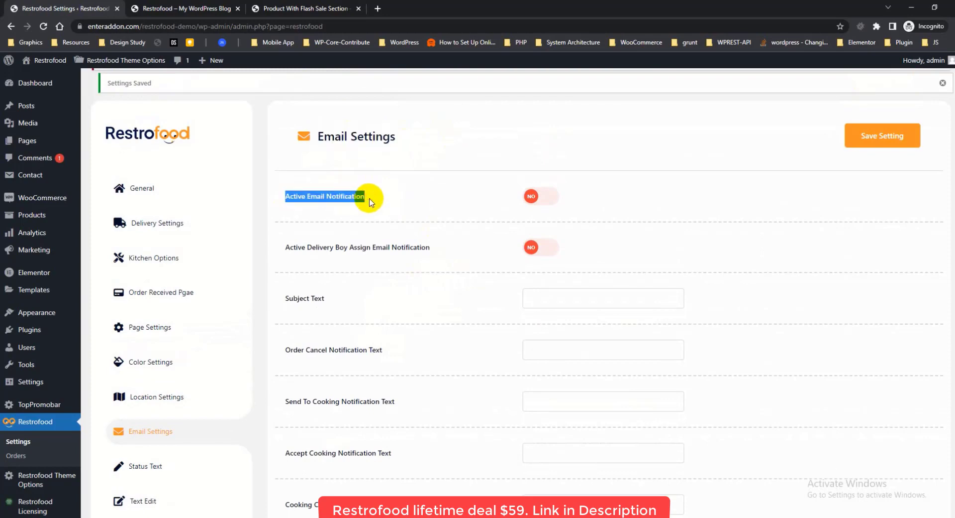
left_click_drag(286, 248, 426, 248)
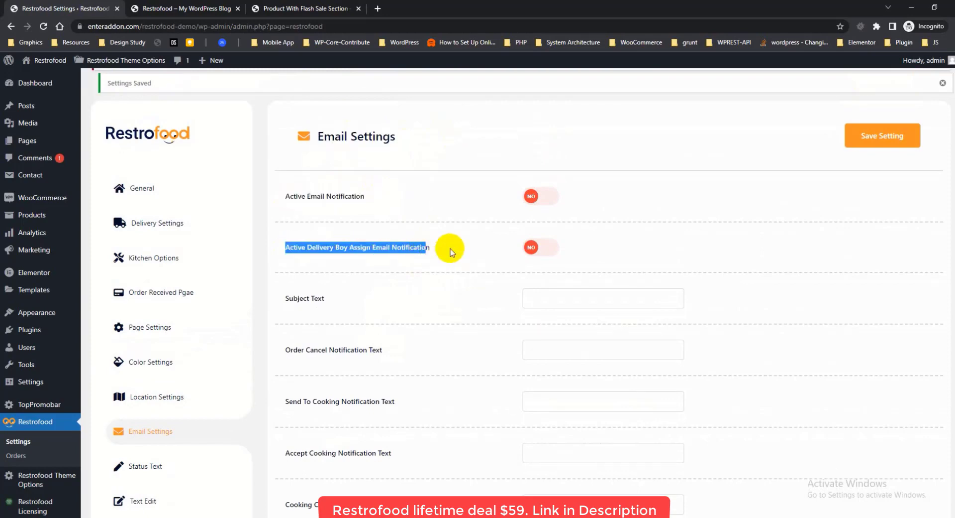
scroll(451, 251, "down", 1)
left_click_drag(290, 230, 379, 238)
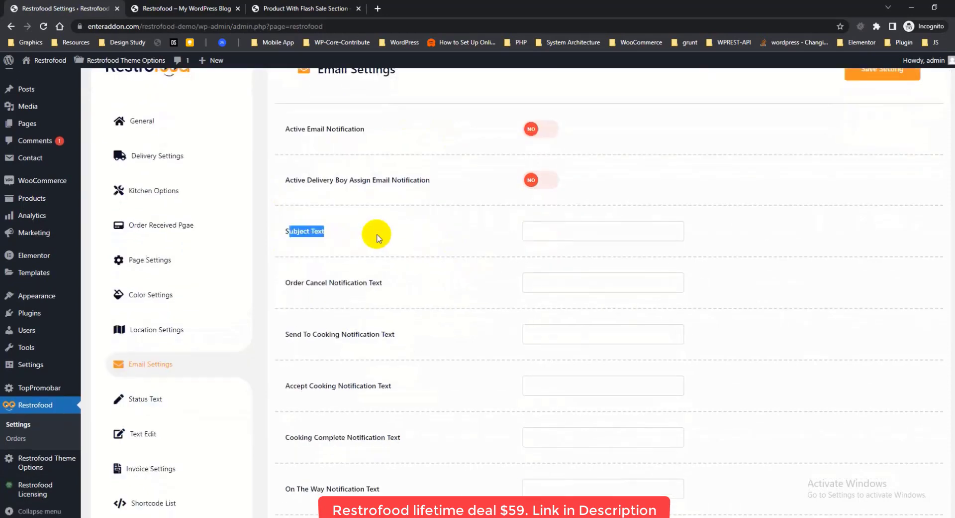
scroll(426, 268, "down", 5)
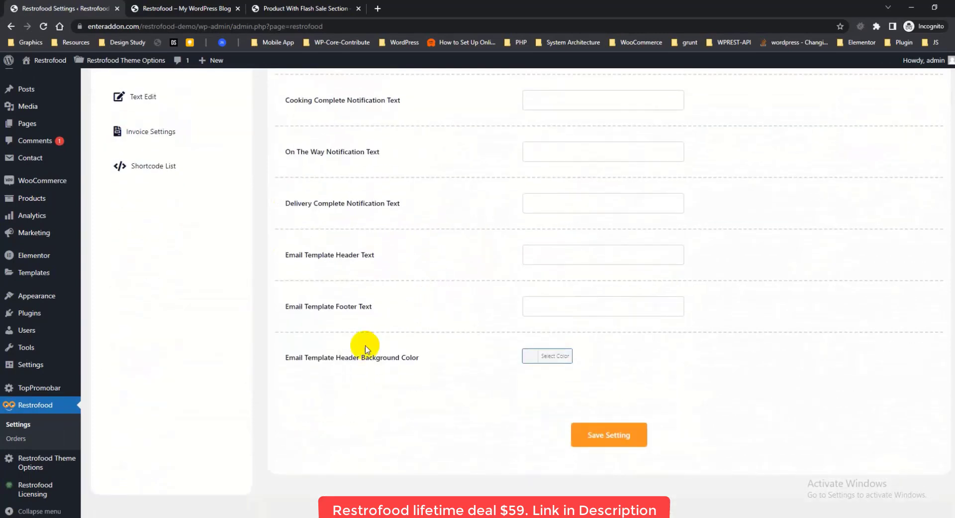
scroll(487, 335, "up", 5)
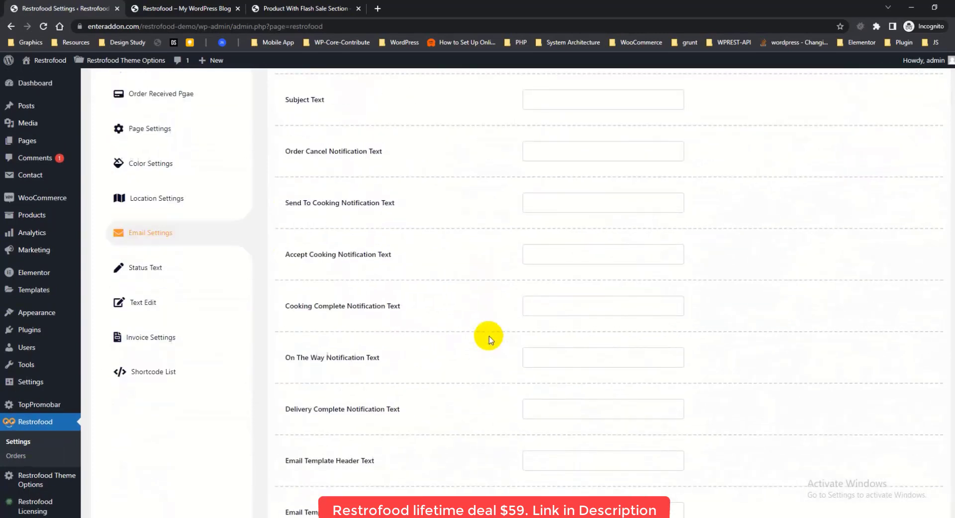
Step: Open the Status Text settings and review the label fields from Order Cancel Text to Delivery Completed Text
left_click(142, 401)
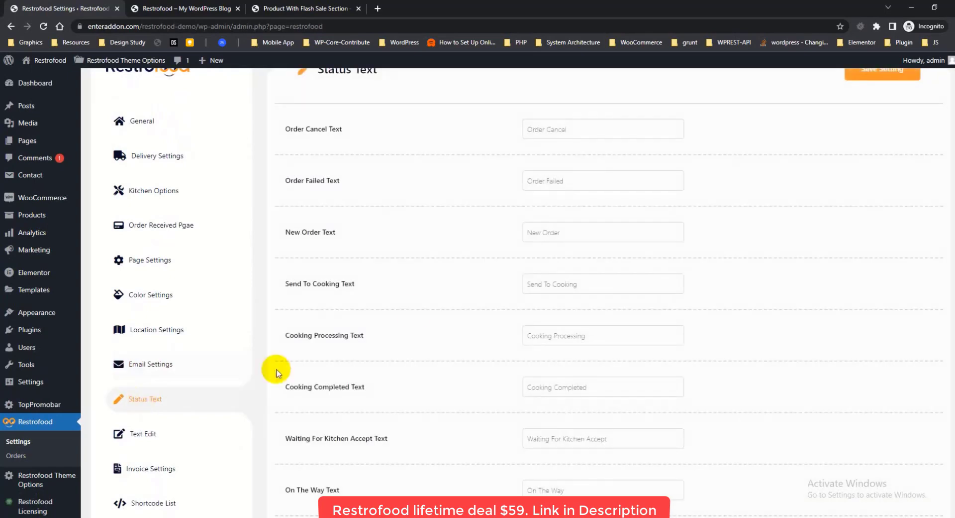
scroll(427, 296, "up", 1)
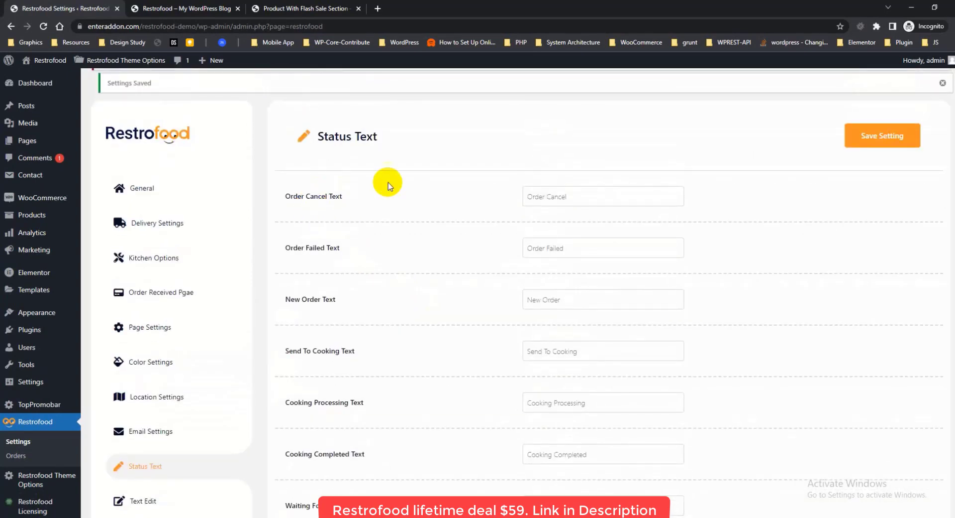
left_click_drag(323, 132, 390, 135)
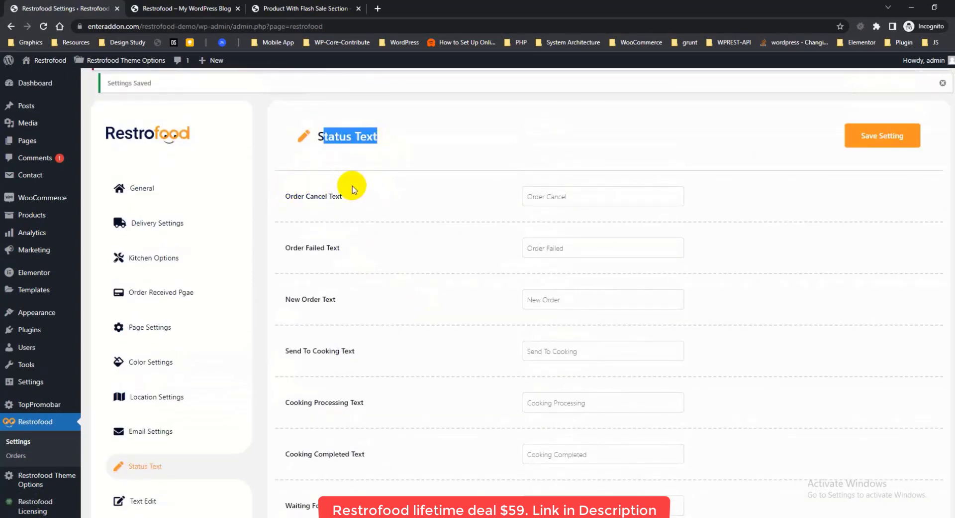
left_click_drag(282, 199, 348, 197)
left_click_drag(282, 249, 353, 252)
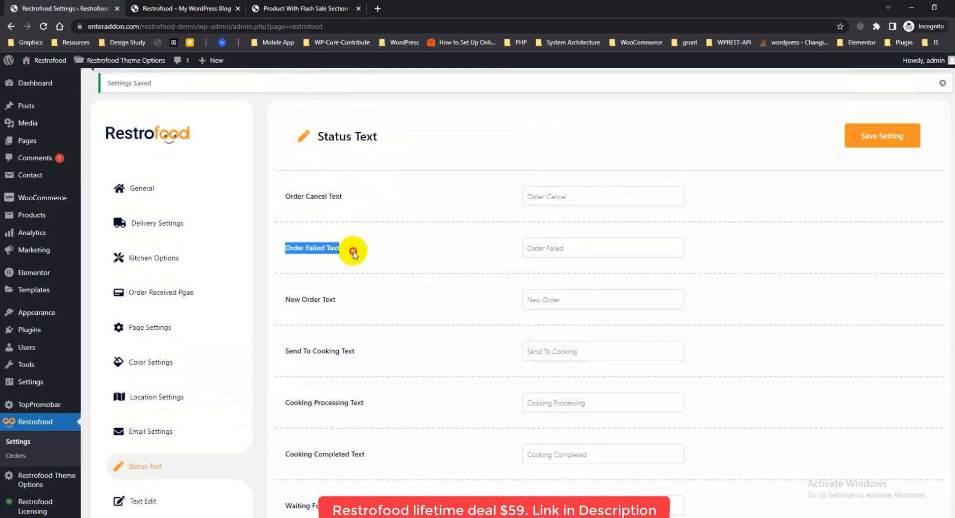
left_click_drag(287, 297, 354, 301)
scroll(518, 234, "down", 1)
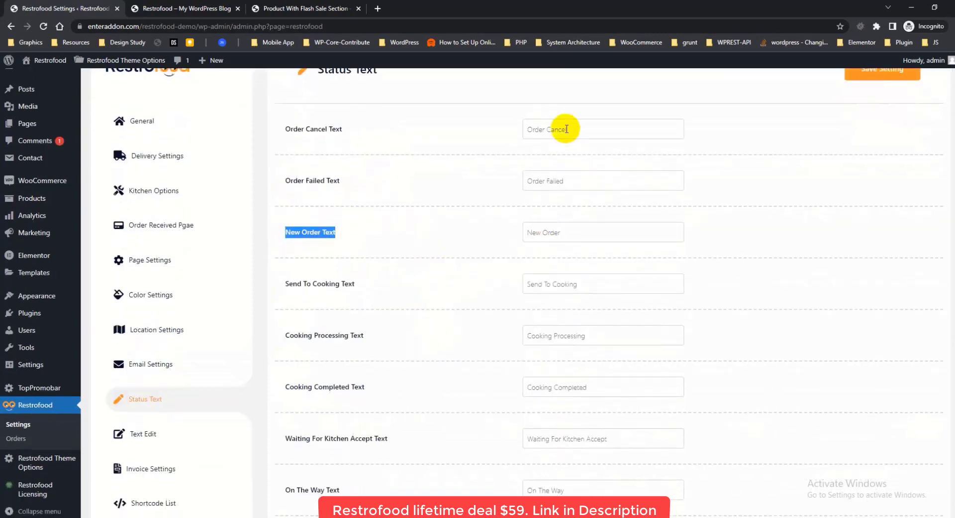
scroll(569, 311, "down", 1)
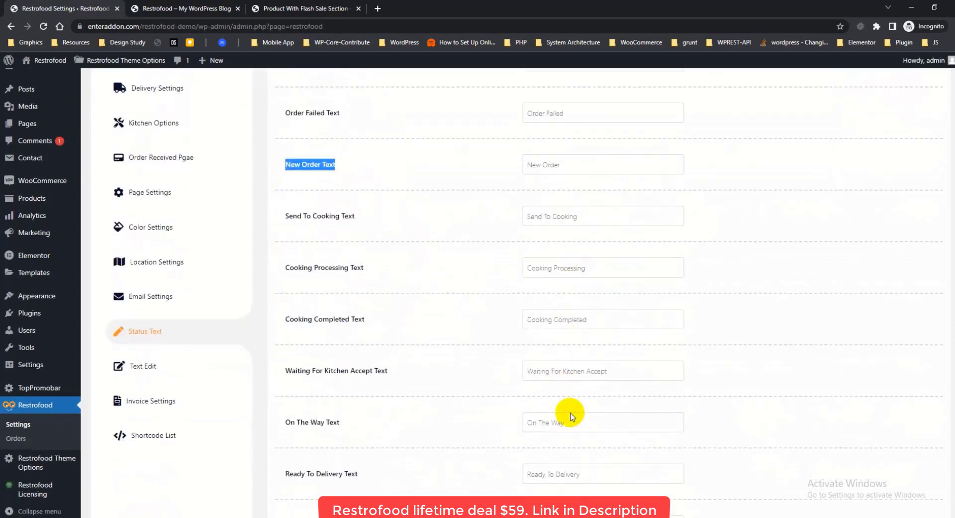
scroll(580, 472, "down", 2)
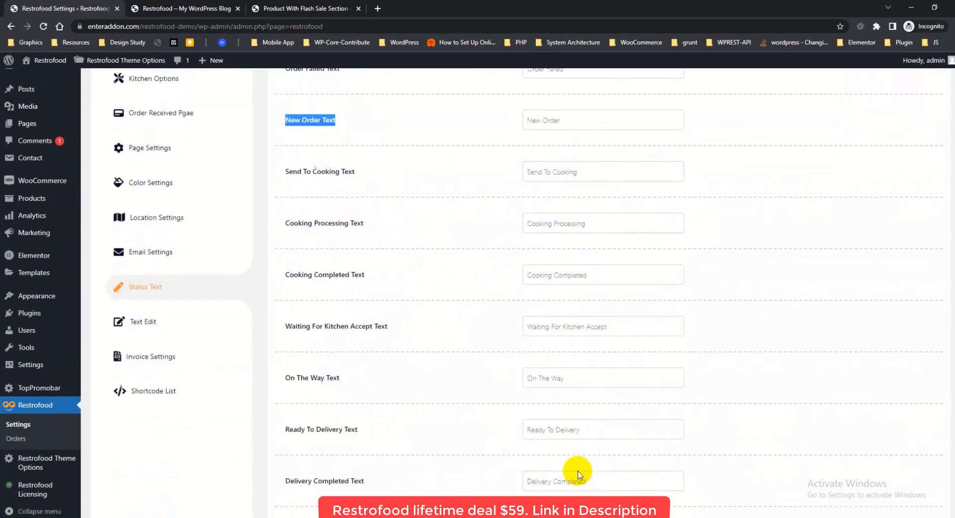
Step: Open the Restrofood Orders page, view the first order's details with its tracking status actions, and close the details
left_click(12, 441)
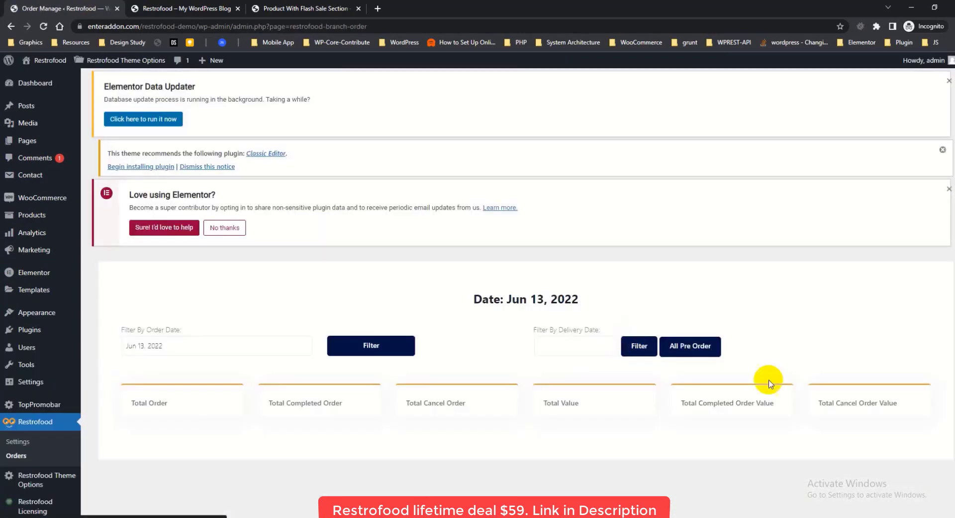
scroll(811, 310, "down", 3)
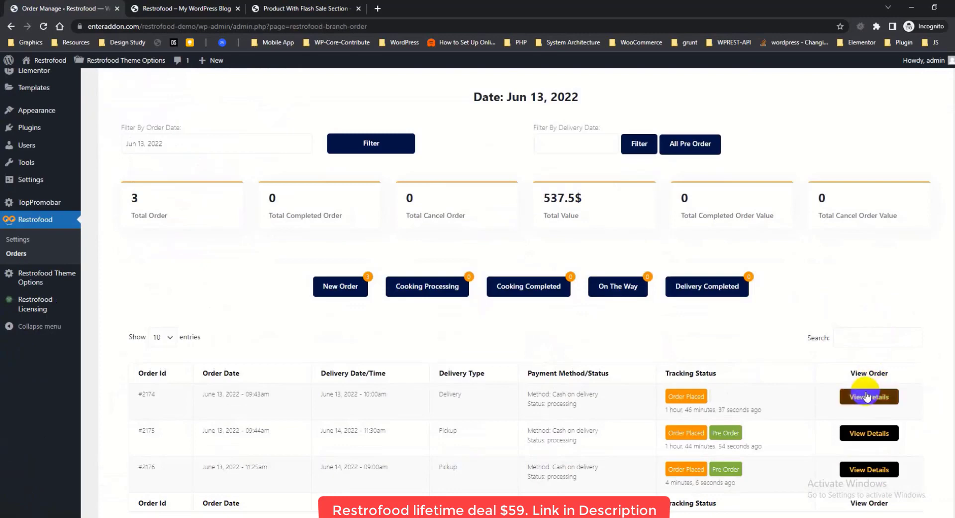
left_click(866, 397)
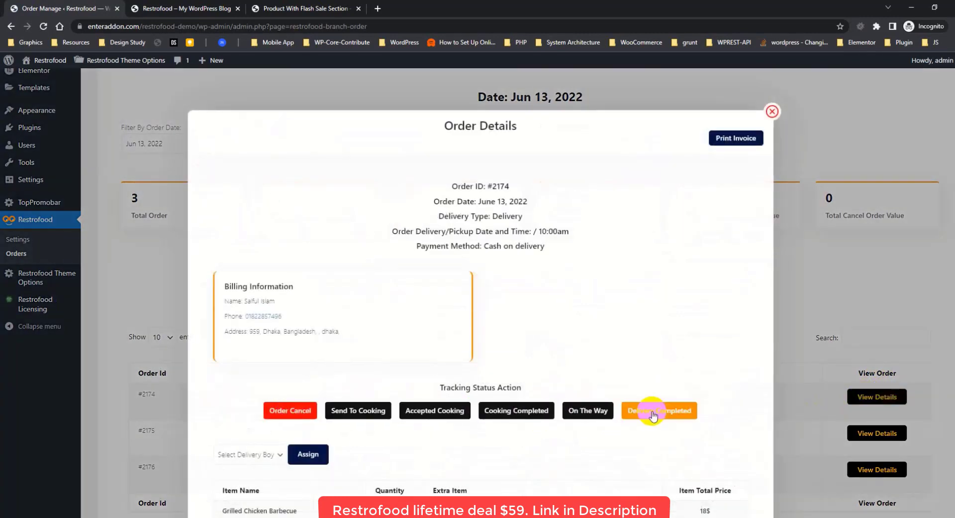
left_click(770, 110)
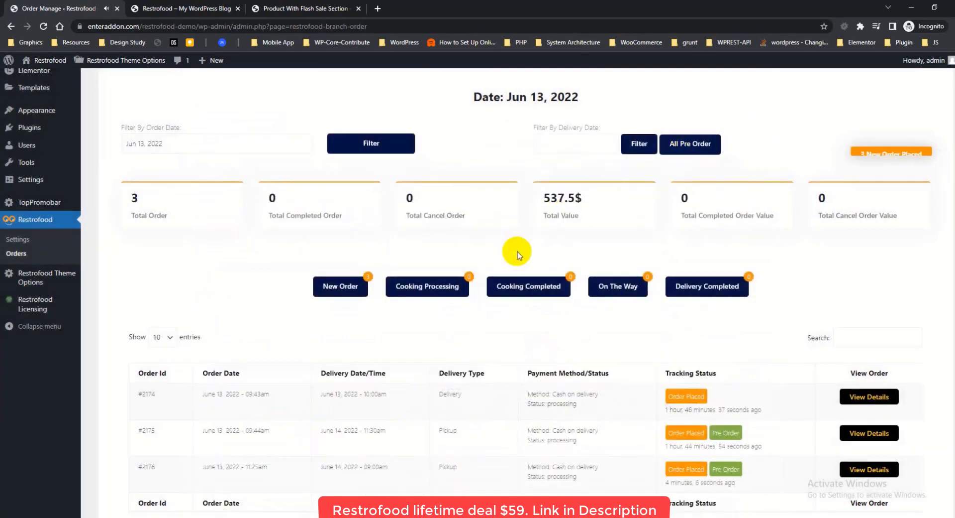
scroll(508, 256, "up", 3)
Step: Return to the Restrofood settings and open Text Edit to examine the Category Nav Text field
left_click(25, 377)
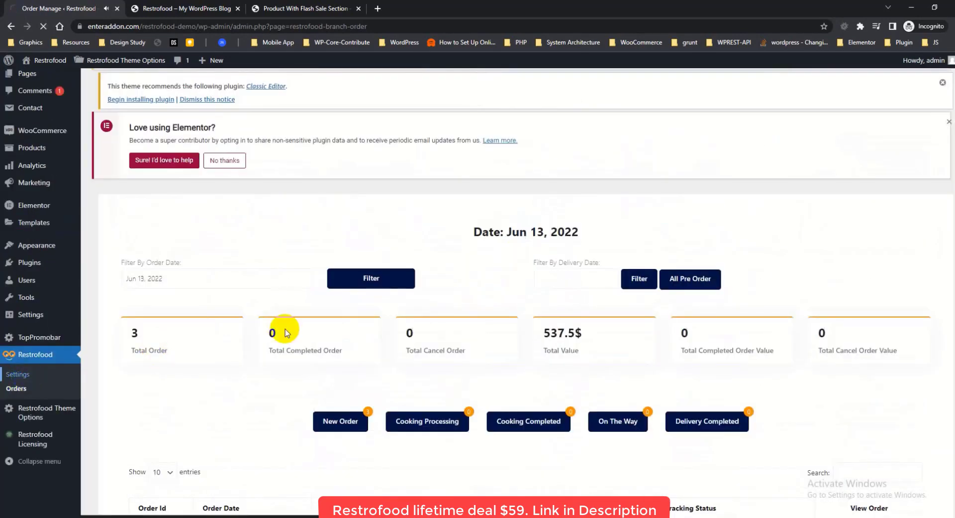
scroll(428, 251, "down", 2)
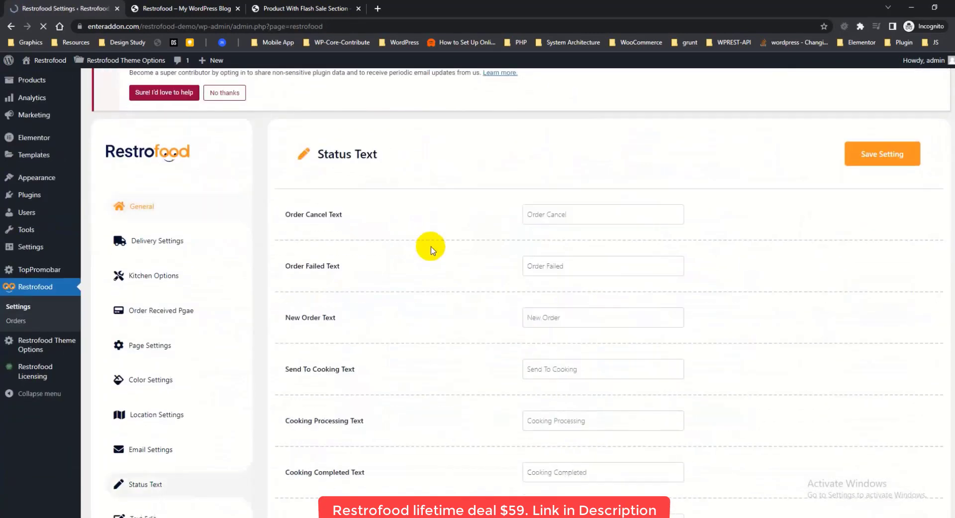
scroll(428, 249, "down", 4)
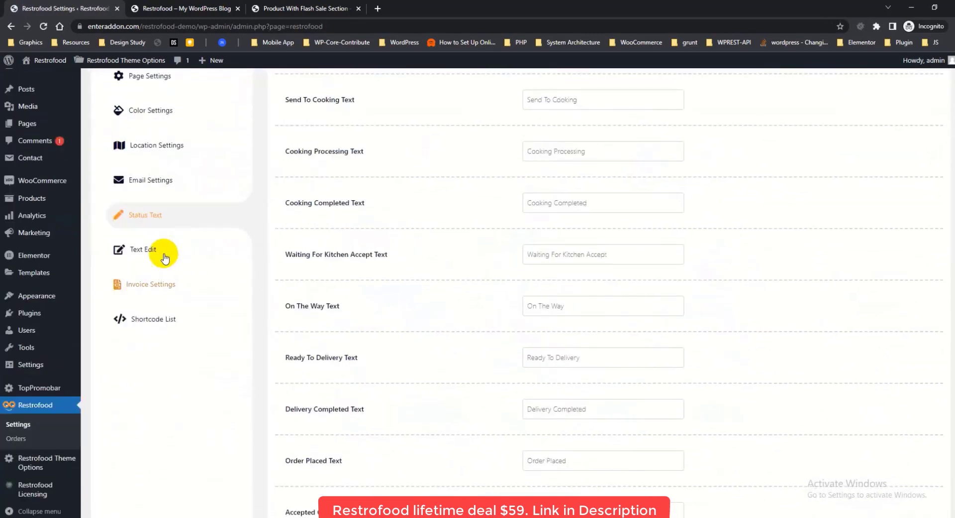
left_click(156, 251)
scroll(442, 319, "up", 4)
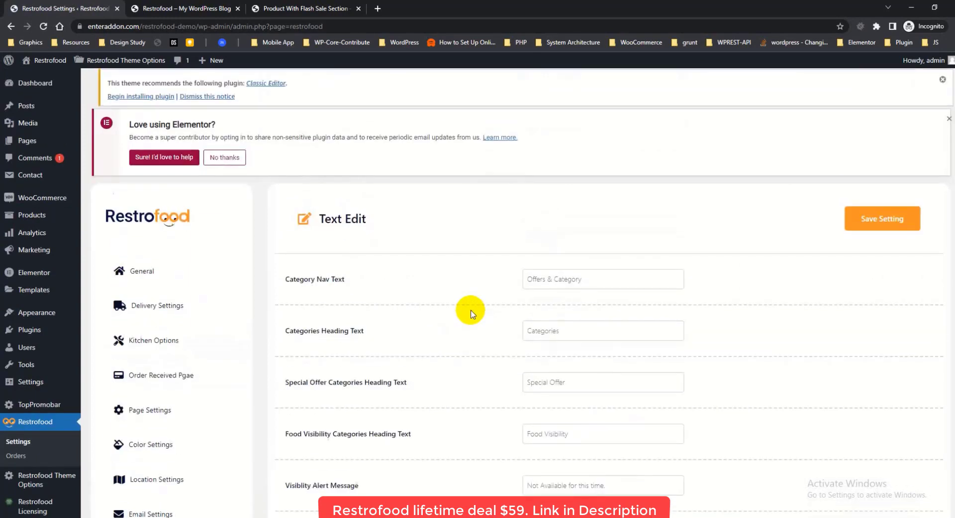
triple_click(307, 280)
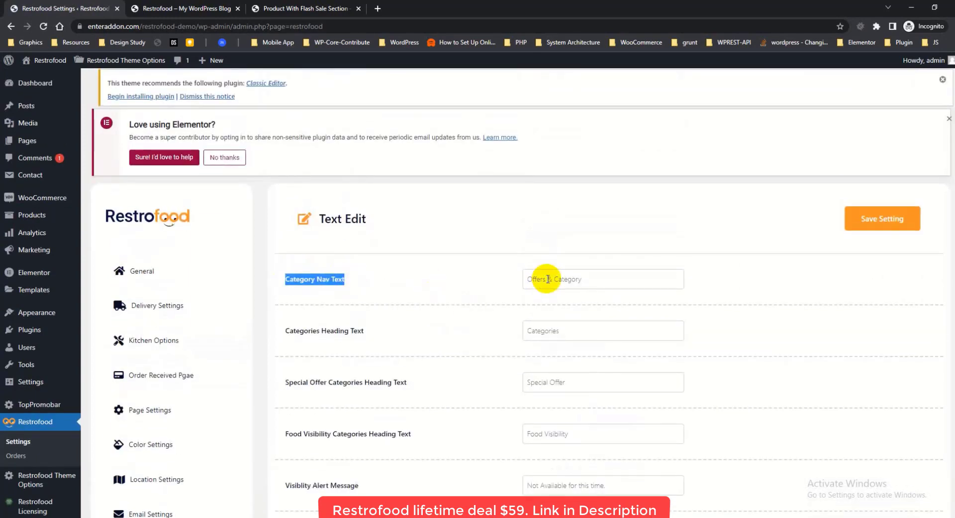
Step: On the storefront home page, close the delivery popup and locate the Offers & Category heading
left_click(216, 11)
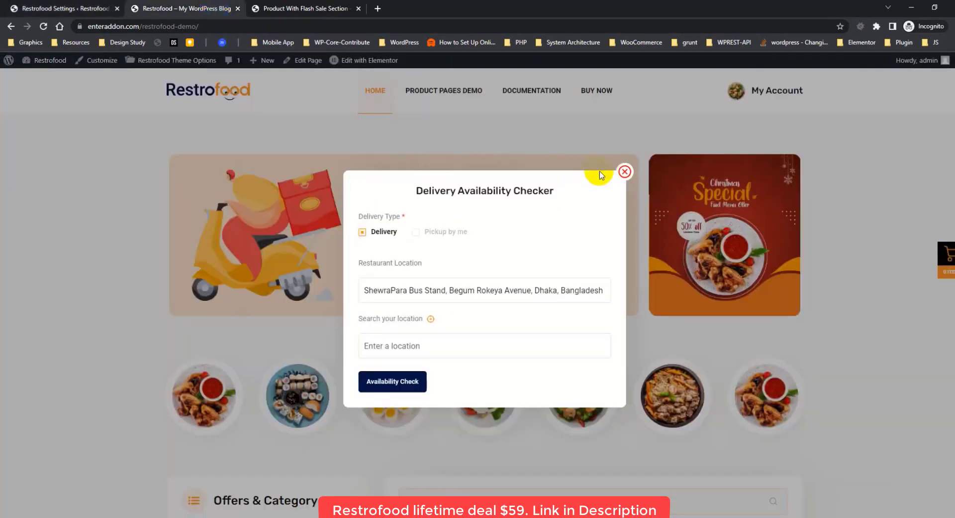
left_click(624, 172)
scroll(212, 351, "down", 4)
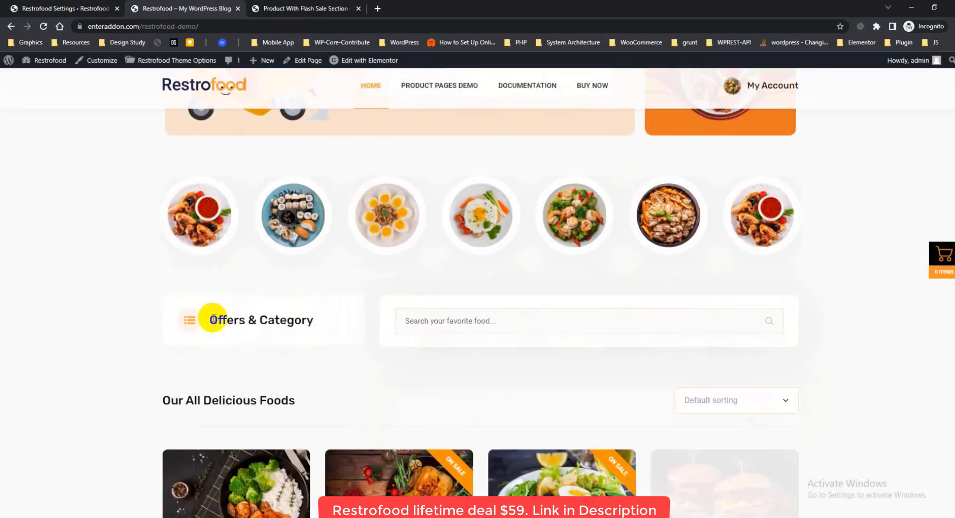
left_click_drag(187, 320, 315, 321)
left_click(305, 288)
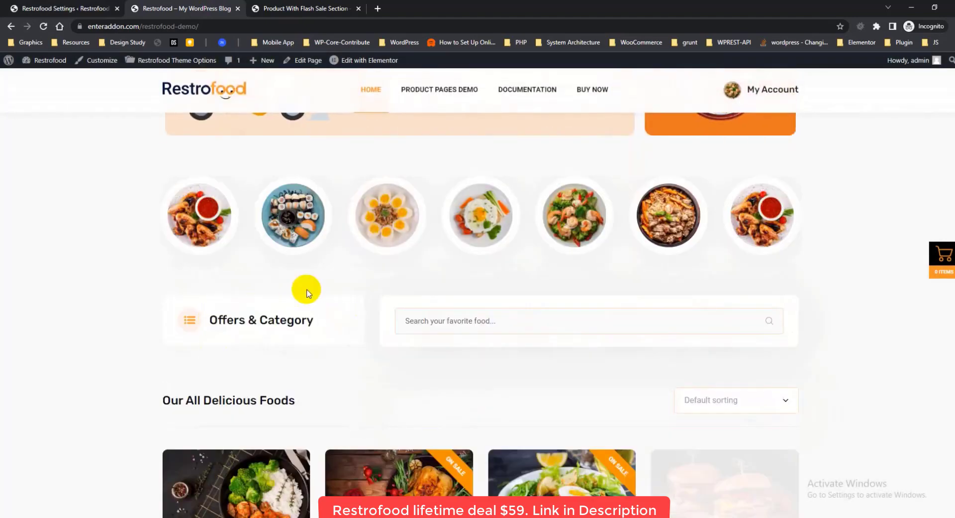
Step: Back in the Text Edit settings, review the fields from Categories Heading Text to Products Top Title Text
left_click(65, 9)
scroll(458, 297, "down", 4)
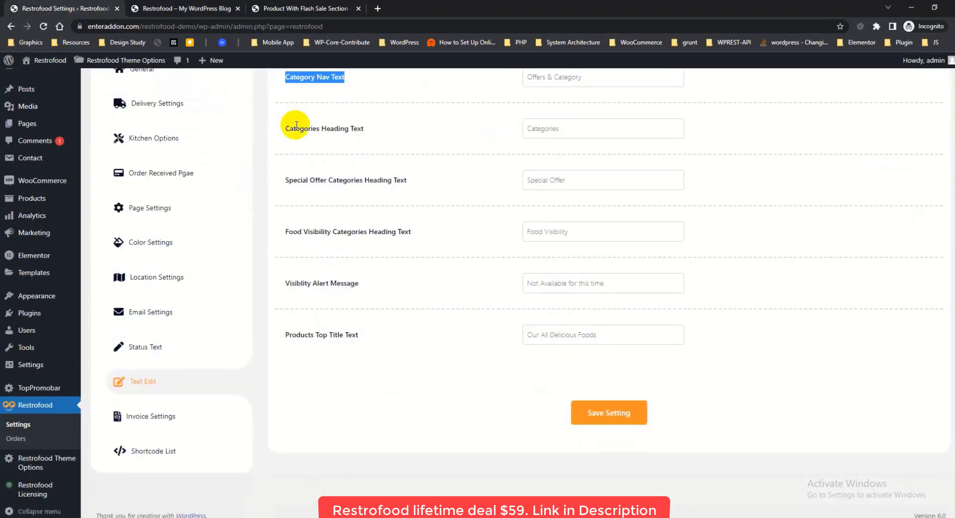
left_click_drag(289, 128, 363, 129)
left_click_drag(286, 180, 407, 180)
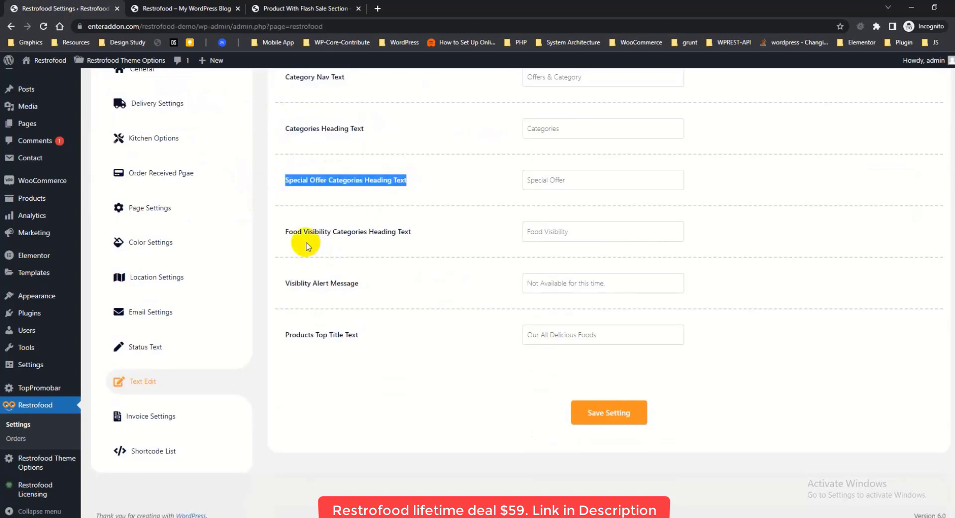
left_click_drag(291, 235, 412, 234)
left_click_drag(295, 284, 375, 285)
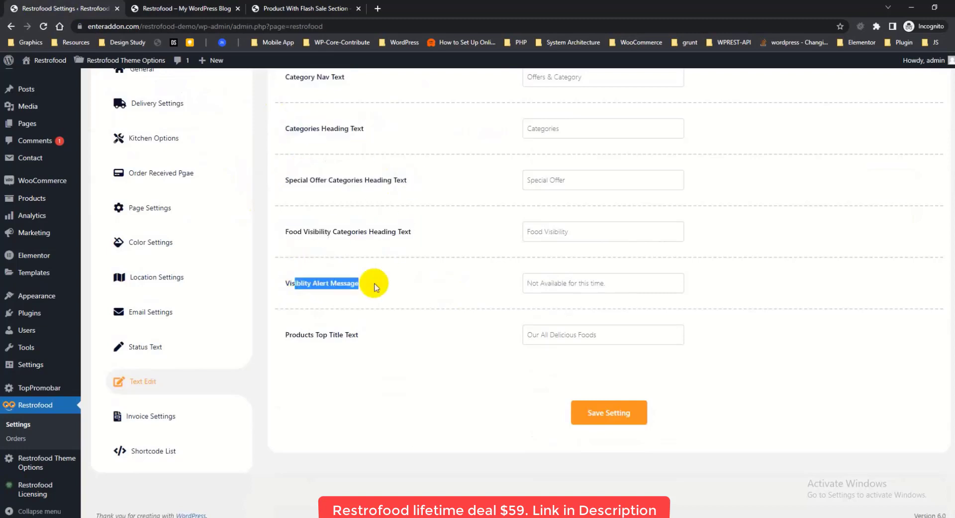
left_click_drag(284, 337, 373, 334)
left_click(422, 360)
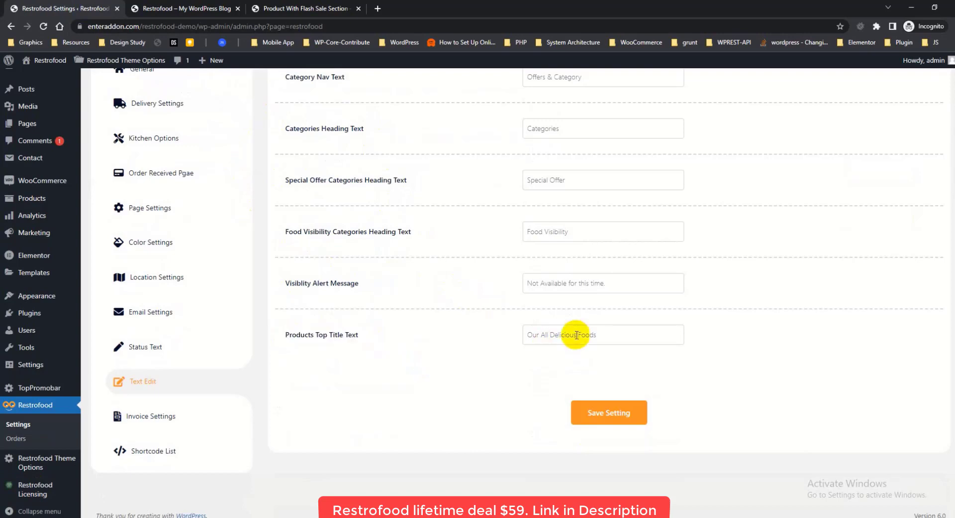
Step: Open Invoice Settings and review the invoice type, header restaurant name, header restaurant address and footer text fields
left_click(165, 416)
scroll(478, 324, "up", 3)
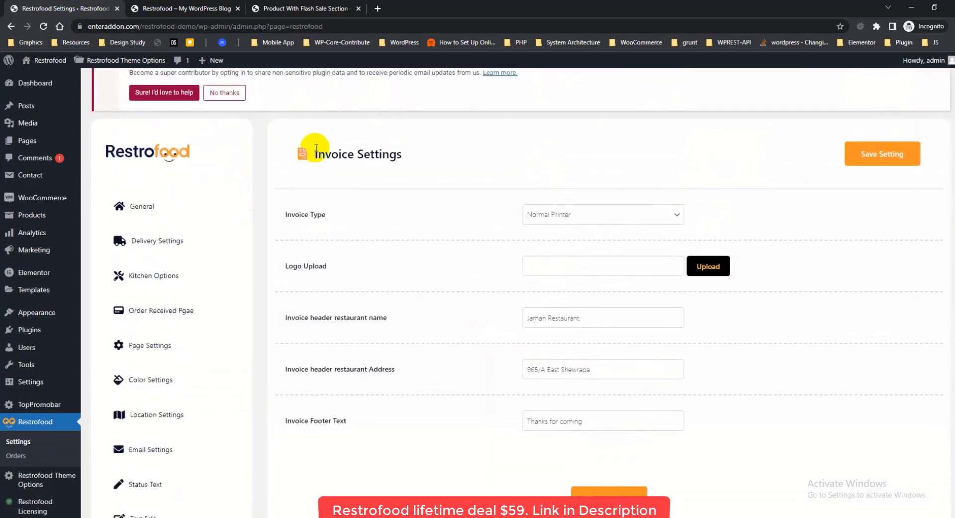
left_click_drag(386, 155, 401, 169)
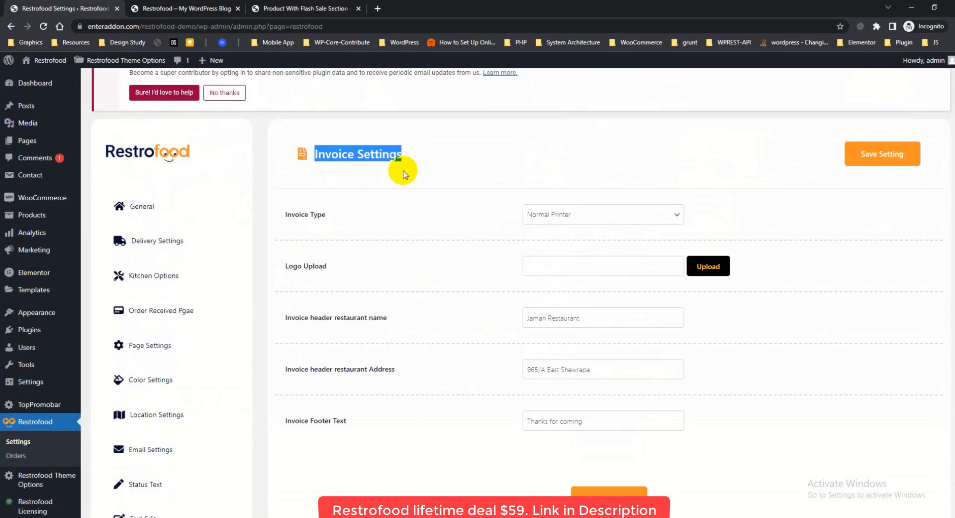
left_click(597, 215)
left_click(279, 250)
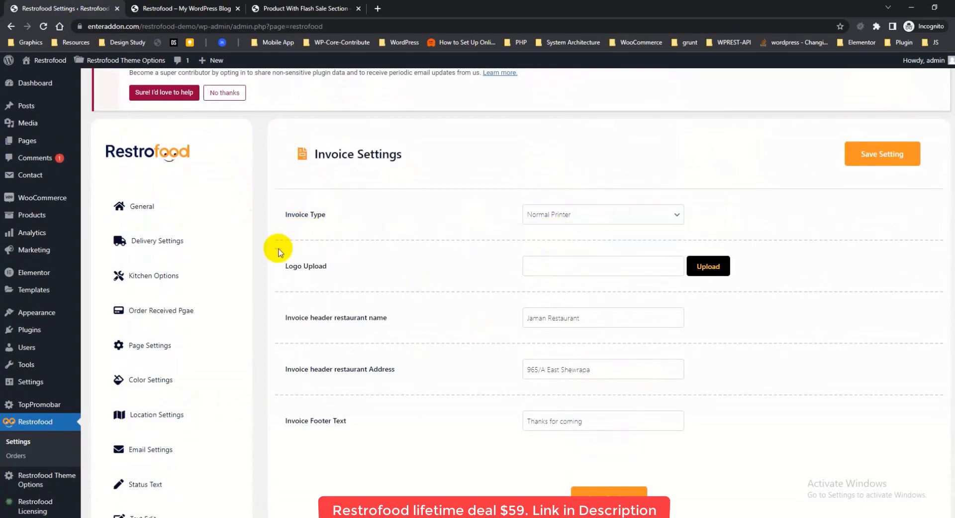
left_click_drag(286, 315, 397, 317)
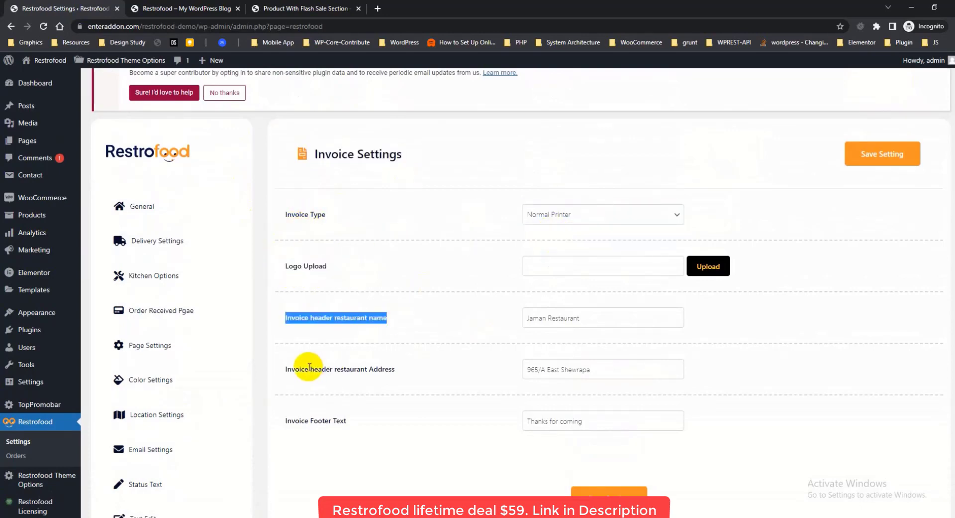
left_click_drag(309, 368, 390, 369)
left_click_drag(301, 420, 355, 421)
left_click(448, 416)
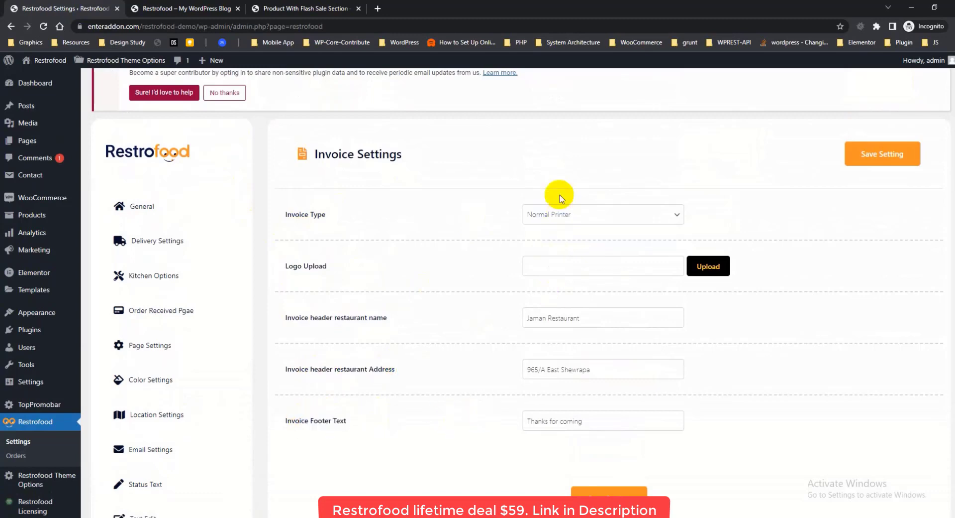
Step: Go to the Restrofood Orders page, view the first order's details and bring up its invoice print preview
left_click(15, 454)
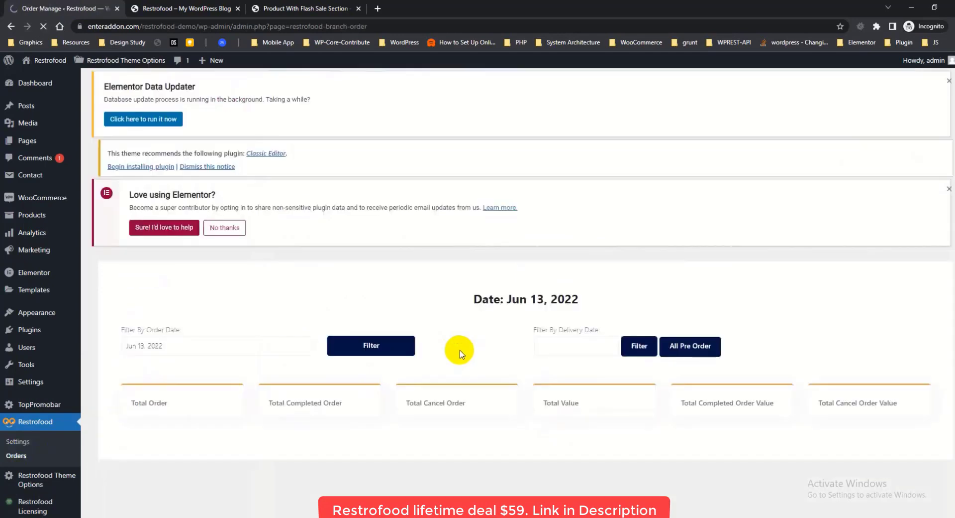
scroll(753, 305, "down", 3)
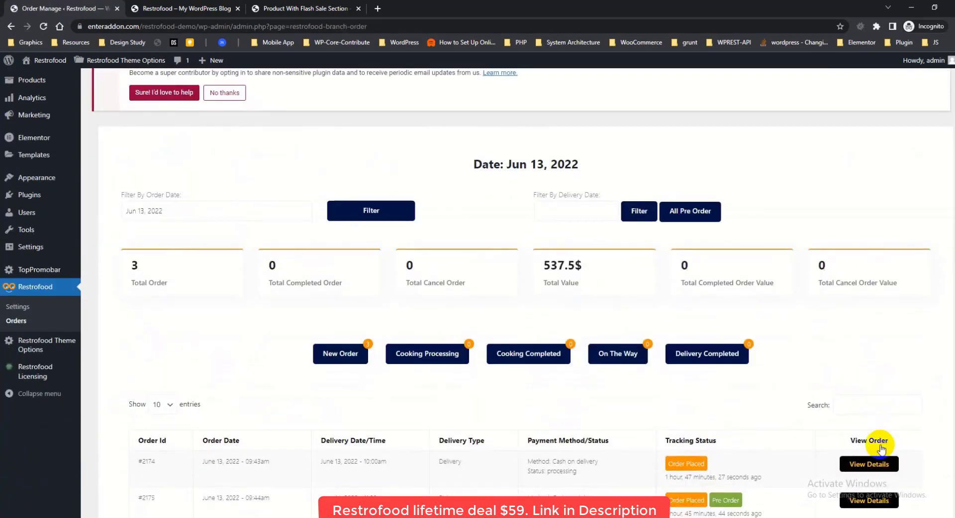
scroll(871, 378, "down", 3)
left_click(871, 329)
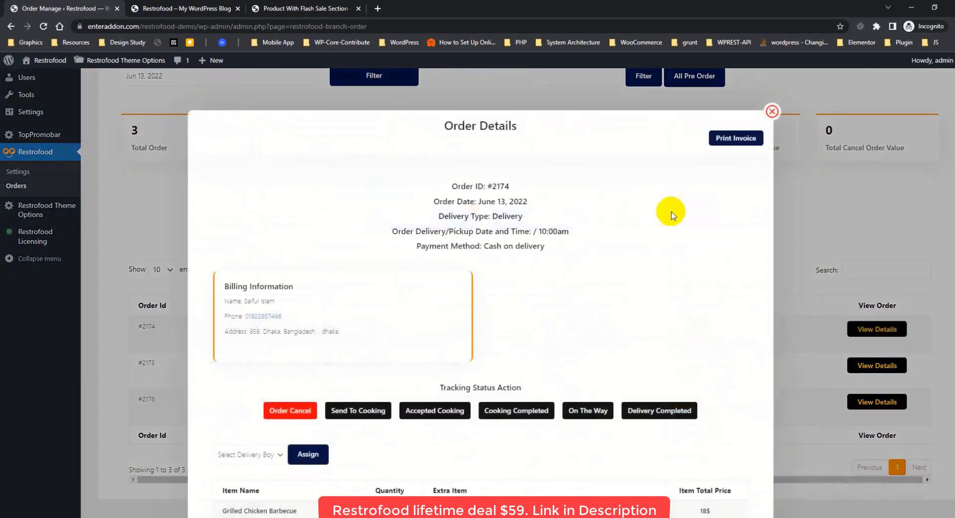
left_click(726, 139)
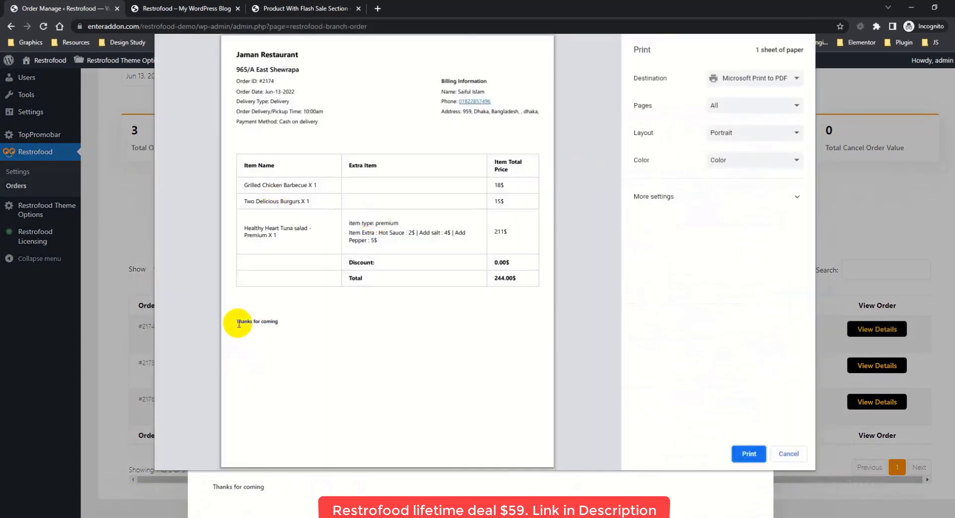
Step: Examine the footer text, restaurant name and address on the invoice preview, cancel printing and close the order details
left_click_drag(235, 322, 292, 316)
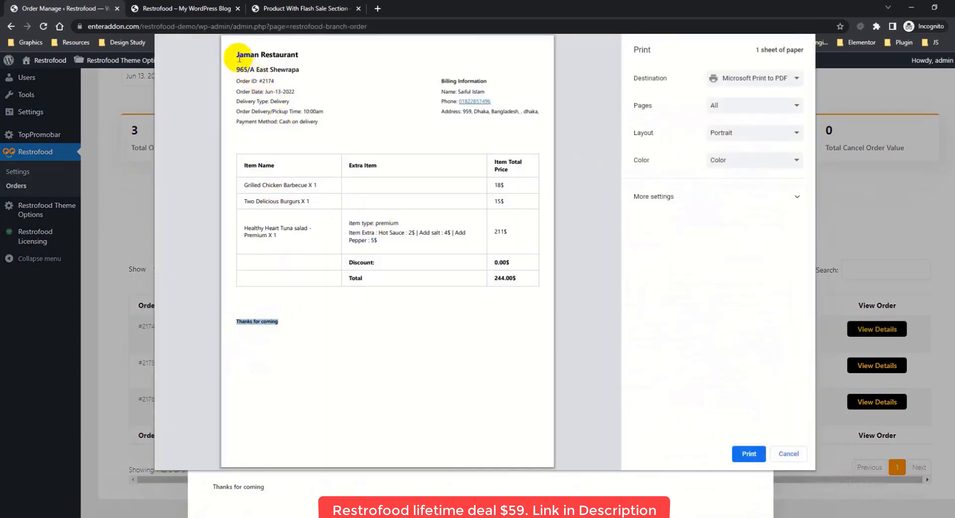
left_click(292, 55)
left_click_drag(236, 69, 303, 71)
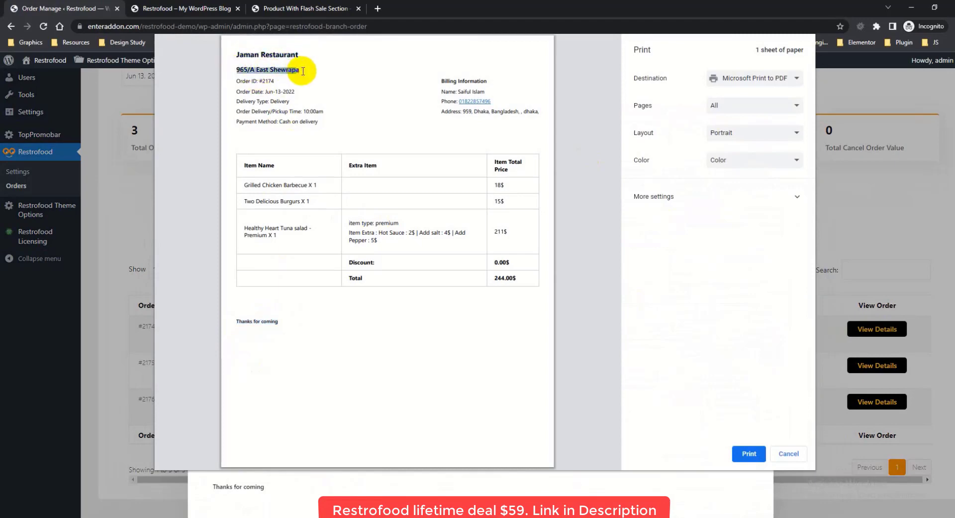
left_click(327, 93)
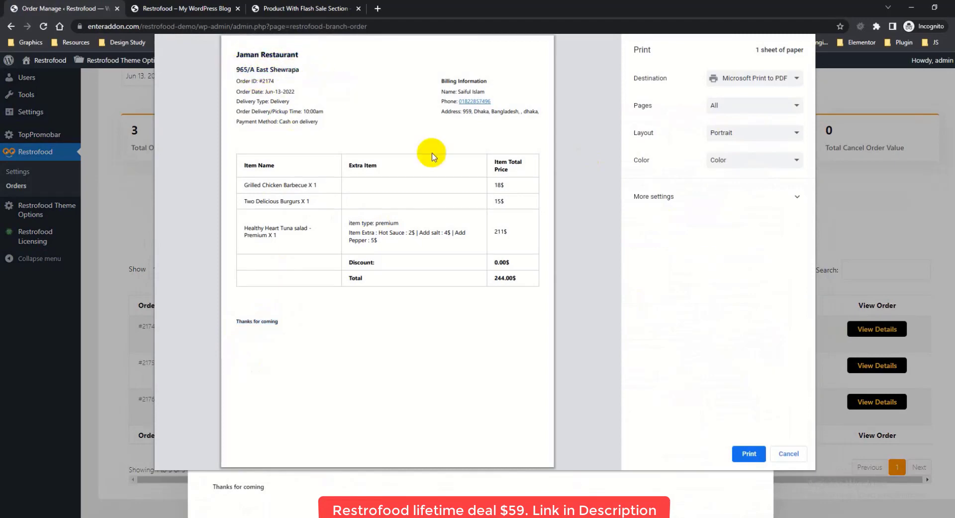
left_click(779, 453)
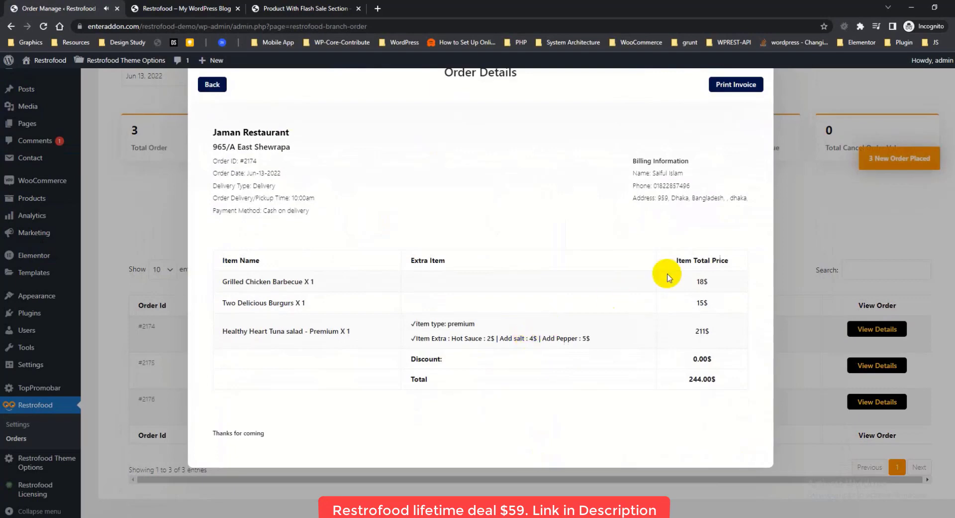
scroll(666, 277, "up", 1)
left_click(772, 111)
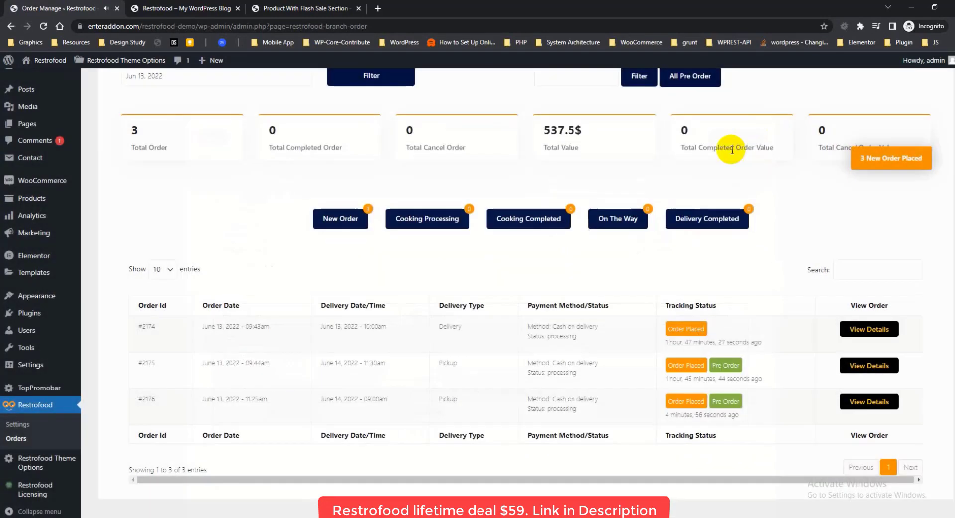
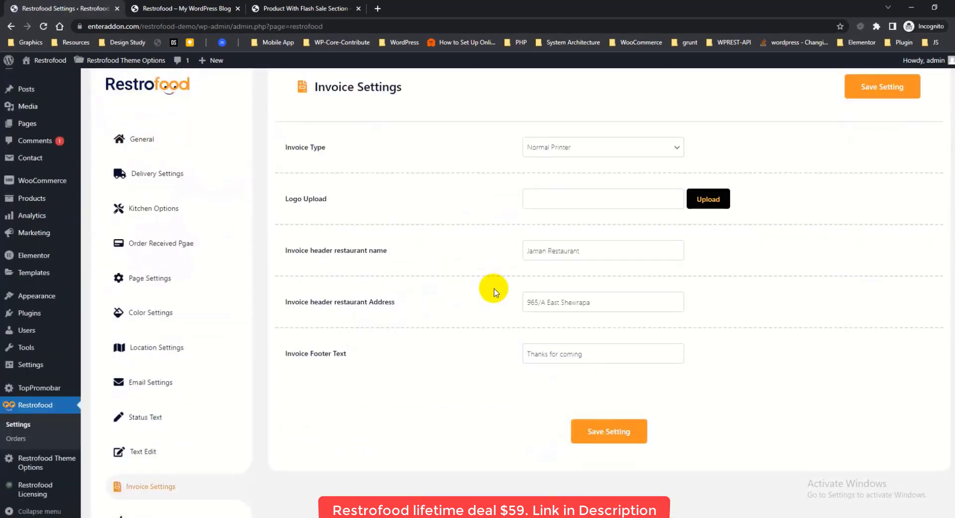
Step: Open the Shortcode List settings and set the Shortcode Generator to Products with the Grid layout
scroll(492, 286, "up", 3)
scroll(494, 291, "down", 4)
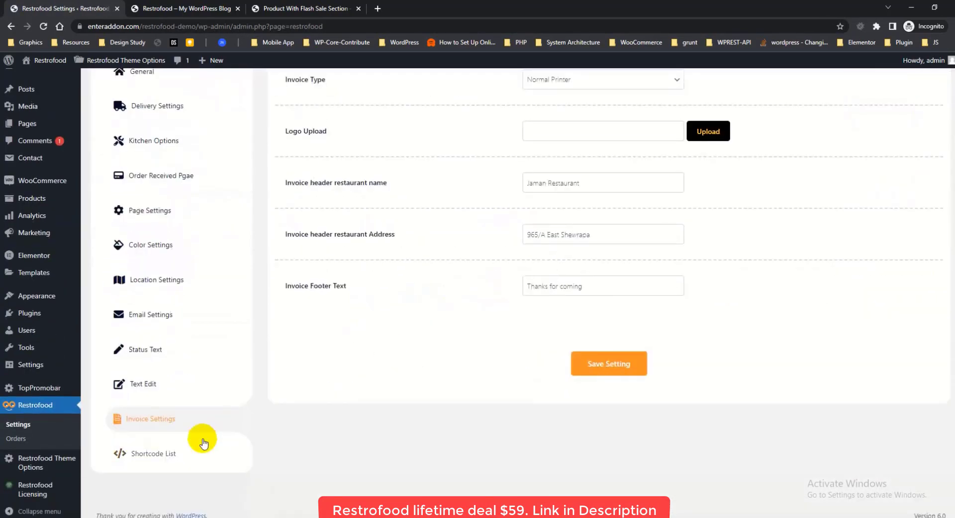
left_click(164, 455)
scroll(361, 332, "down", 2)
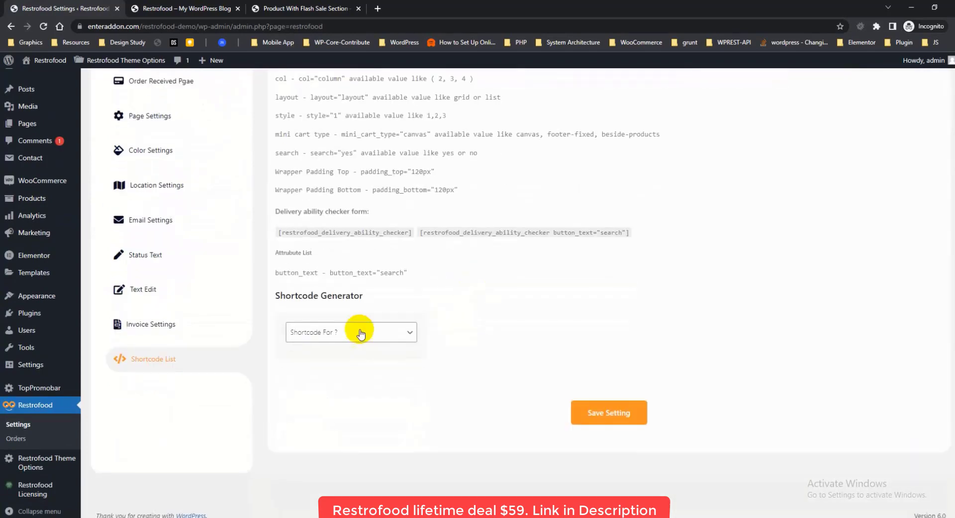
left_click(326, 341)
left_click(320, 357)
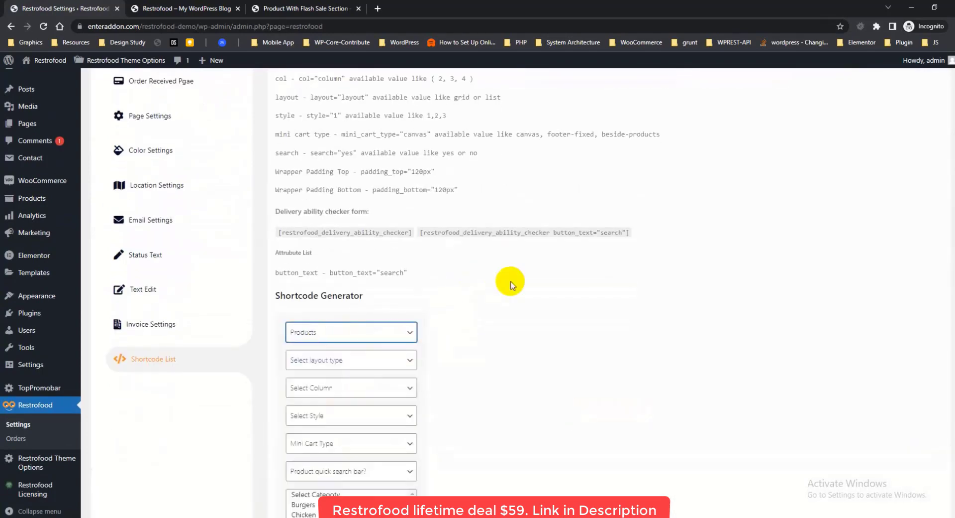
scroll(511, 284, "down", 3)
left_click(348, 228)
left_click(322, 250)
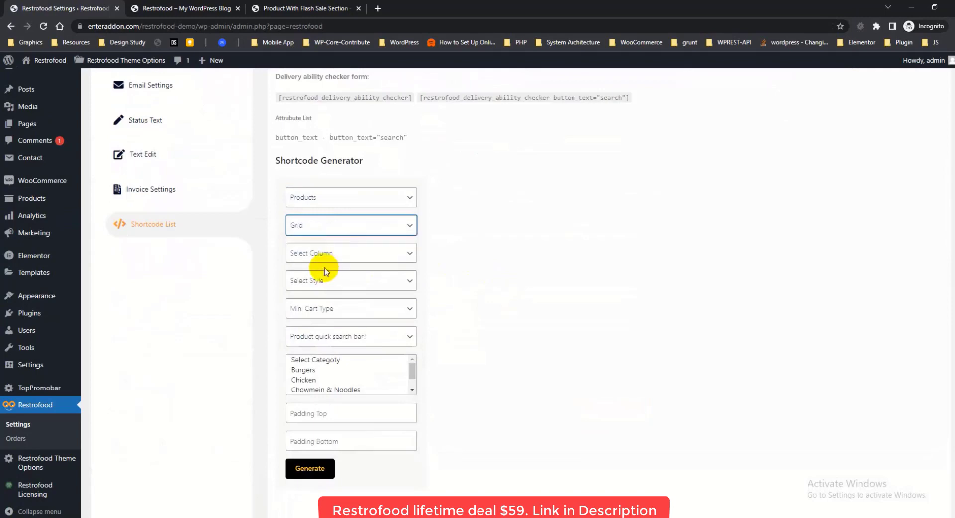
Step: Set the product shortcode to 2 Column, Style 2 and the Canvas Modal mini cart type
left_click(324, 257)
left_click(314, 289)
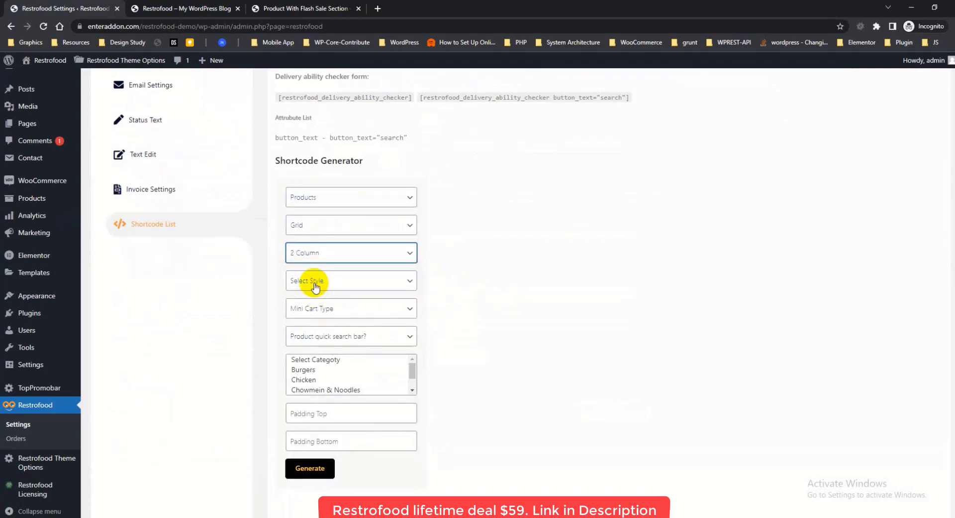
left_click(315, 286)
left_click(317, 312)
left_click(316, 310)
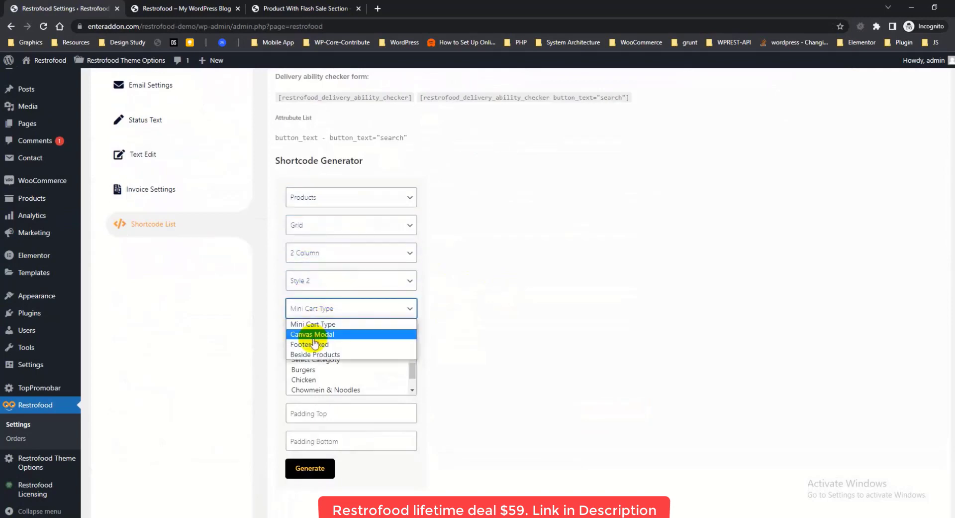
left_click(314, 336)
Step: Enable the product quick search bar and select the Chicken, Chowmein & Noodles, Fish and Salad categories
scroll(449, 293, "down", 3)
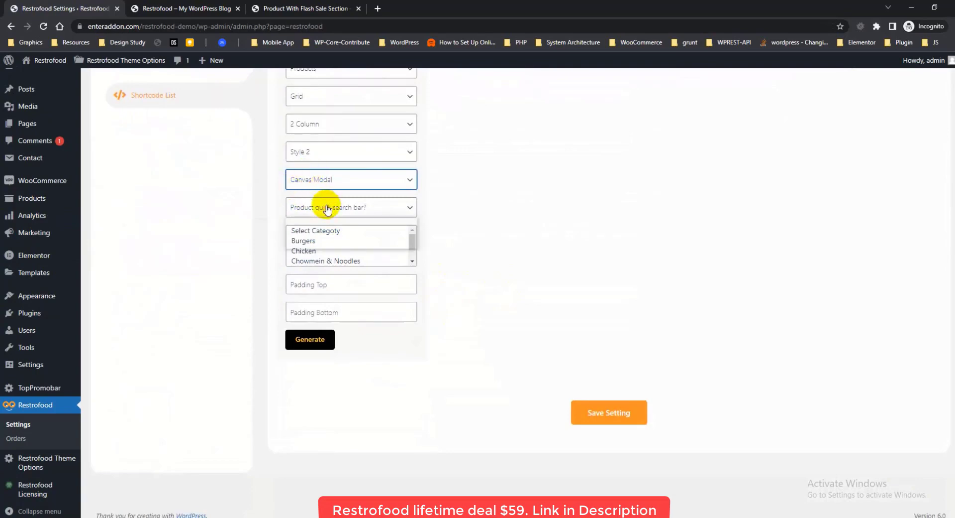
left_click(328, 209)
left_click(326, 236)
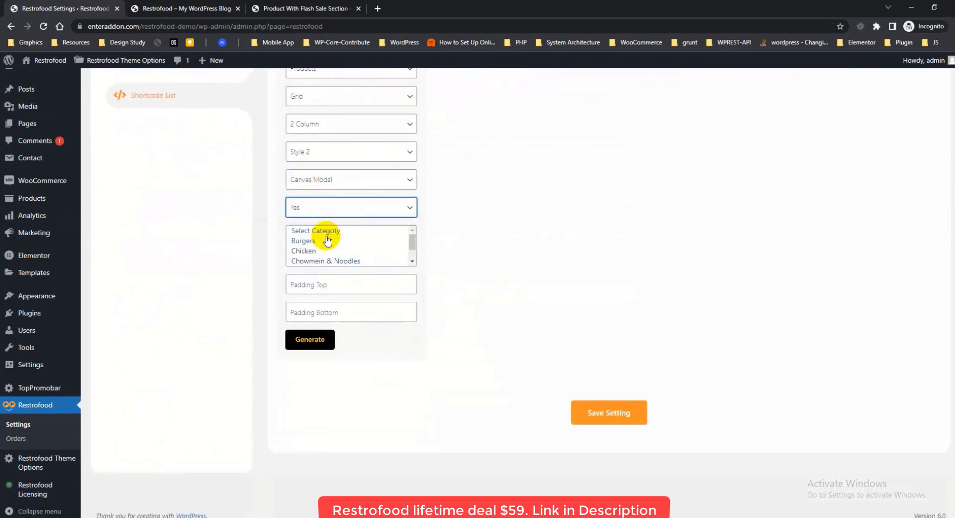
scroll(326, 258, "down", 1)
left_click(308, 251)
left_click(313, 260, "ctrl")
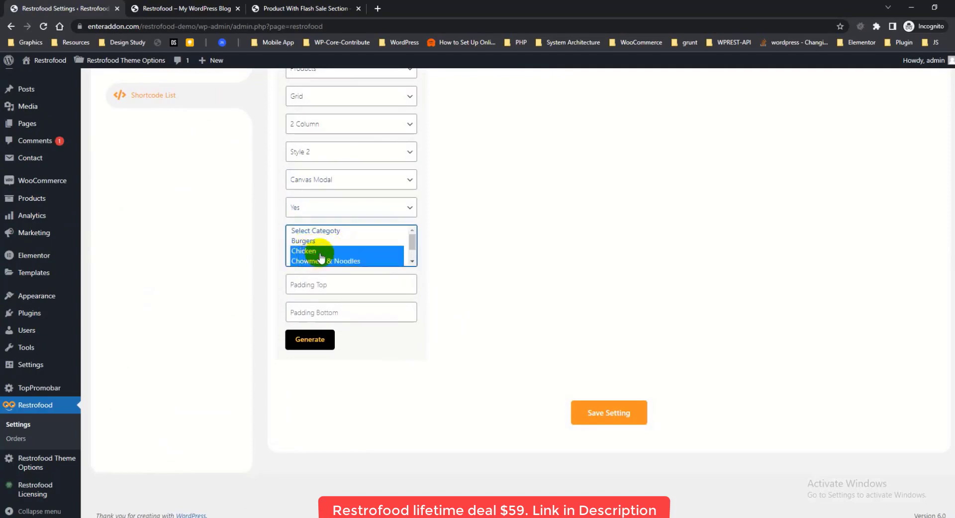
scroll(325, 249, "down", 1)
left_click(300, 250, "ctrl")
left_click(303, 261, "ctrl")
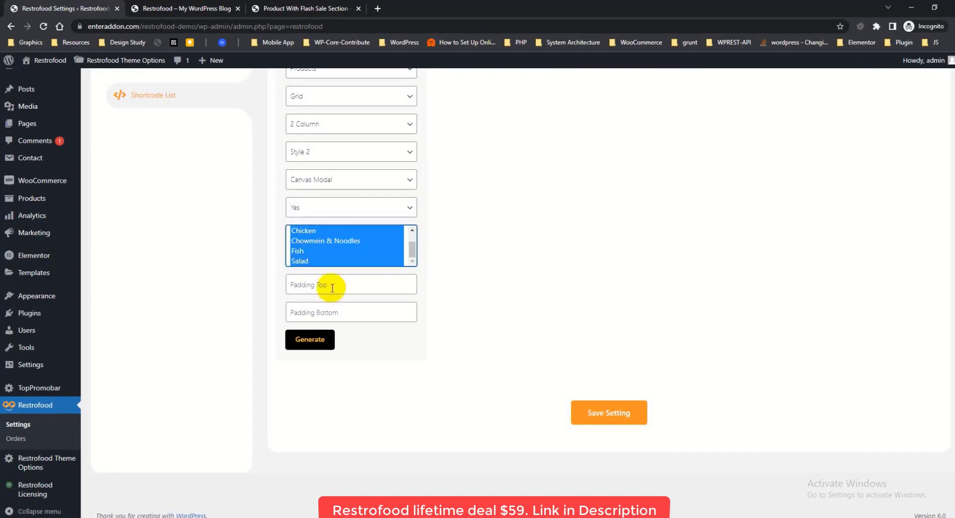
Step: Leave the top and bottom padding empty, generate the products shortcode and copy it
left_click(333, 288)
left_click(340, 306)
left_click(485, 299)
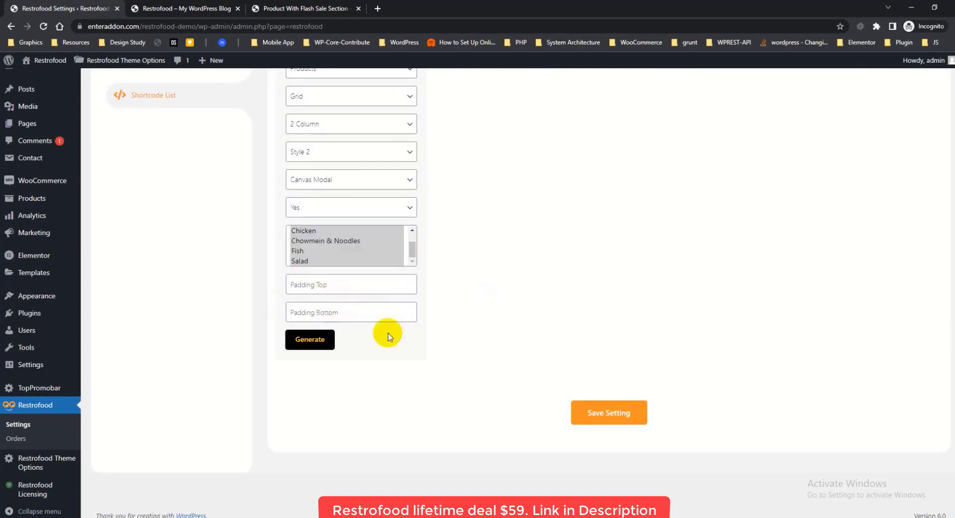
left_click(306, 338)
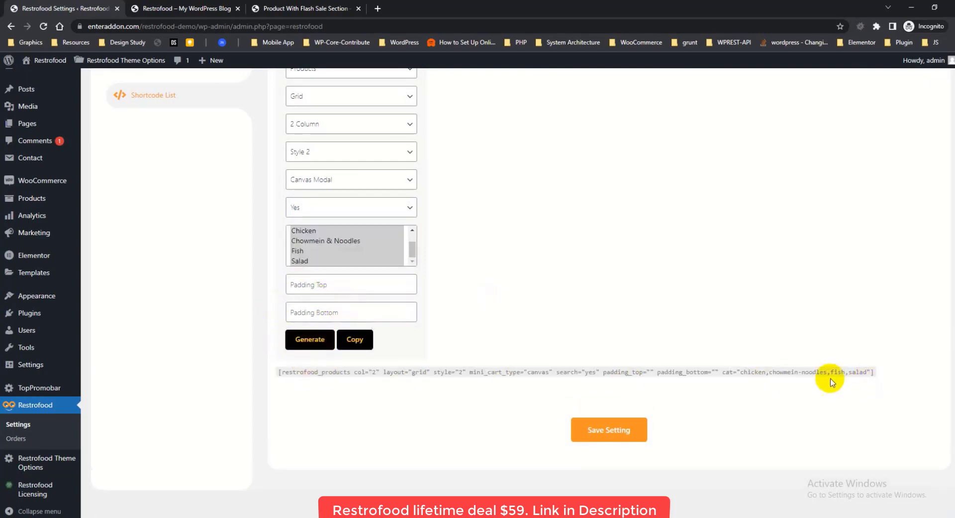
left_click(360, 349)
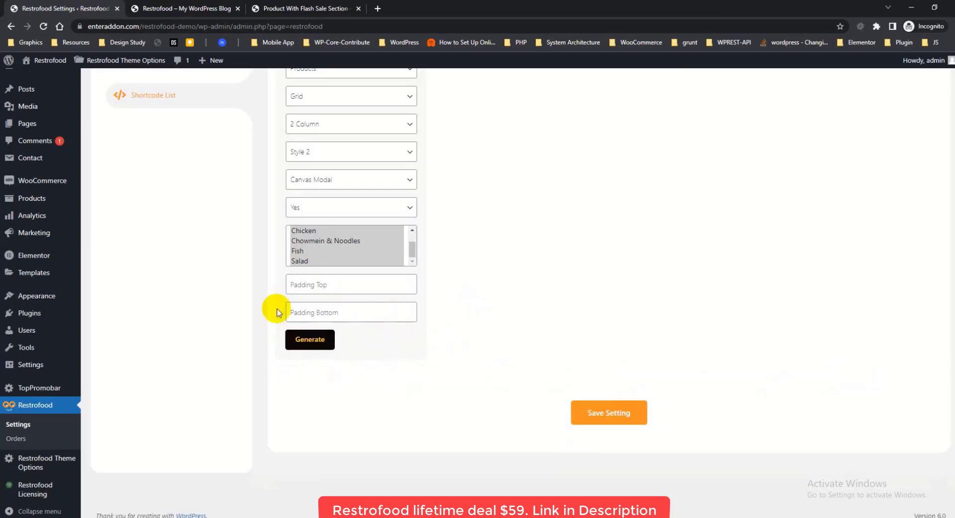
Step: Start a new WordPress page in a separate browser tab, dismiss the welcome dialog and title the page "Shortcode Test"
scroll(269, 284, "up", 1)
left_click(36, 149)
mouse_move(35, 148)
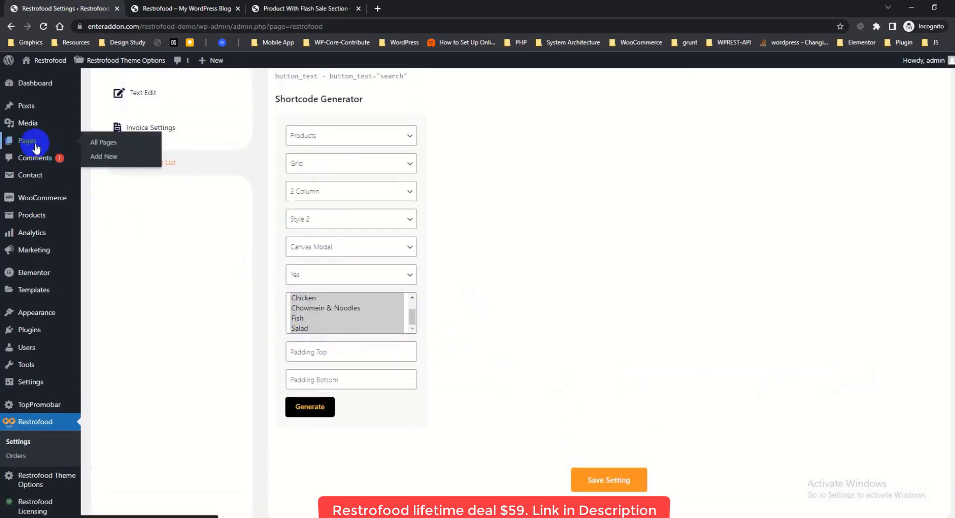
right_click(102, 162)
left_click(120, 167)
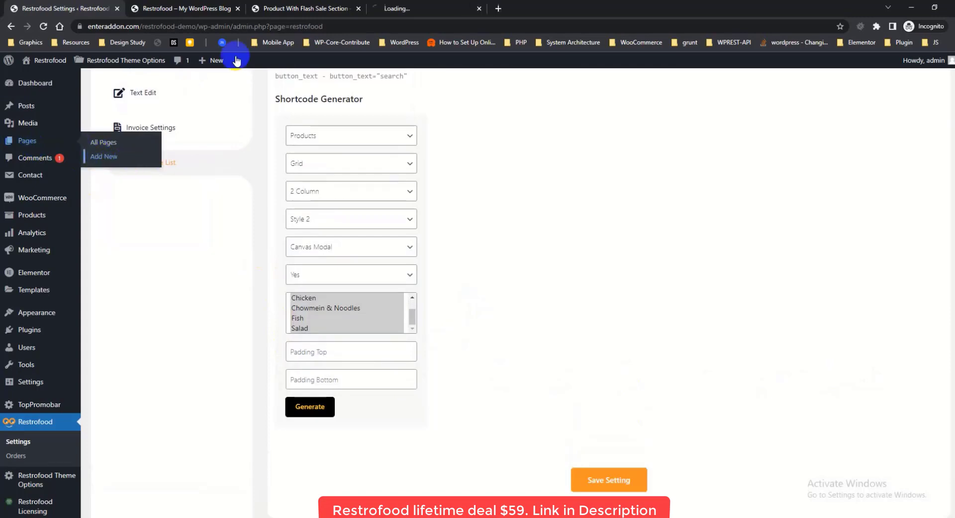
left_click(393, 9)
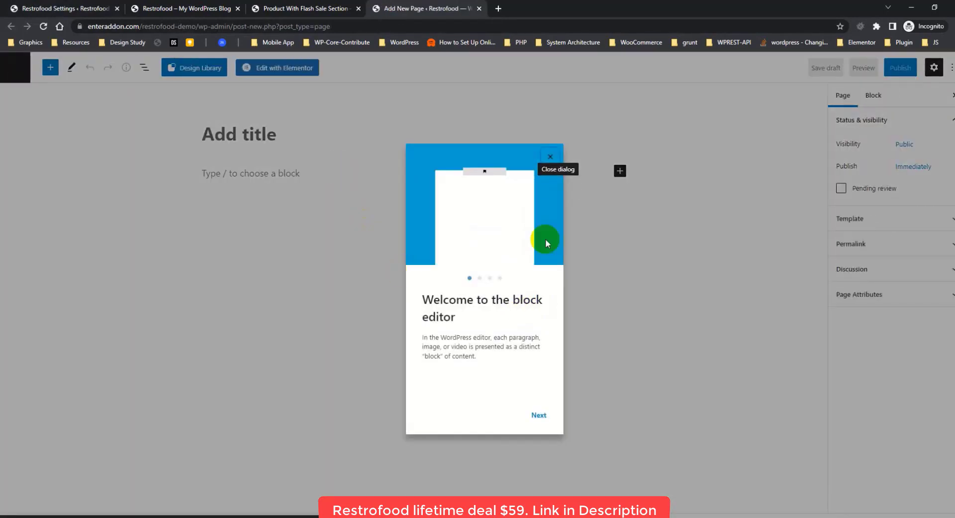
left_click(549, 156)
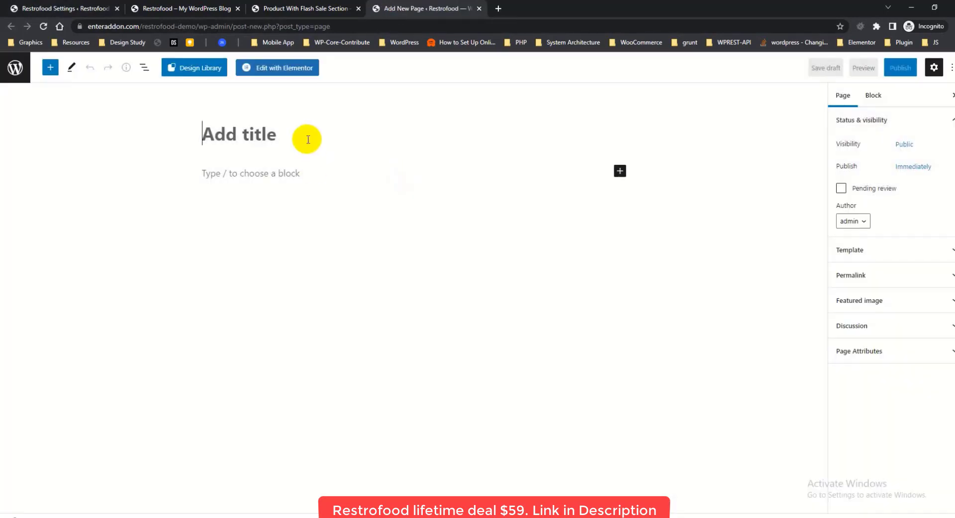
type("Shortcode Test")
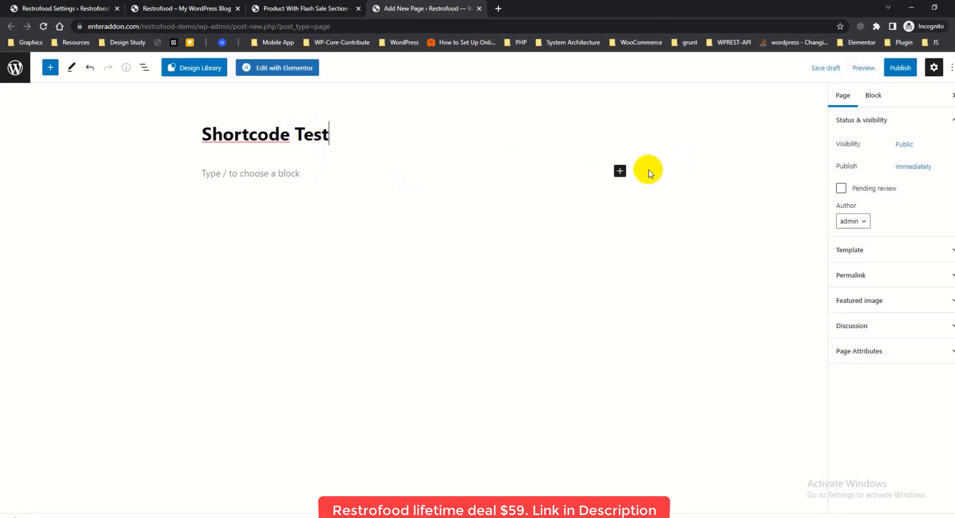
Step: Add a Shortcode block to the Shortcode Test page, paste the copied products shortcode into it and publish the page
left_click(620, 170)
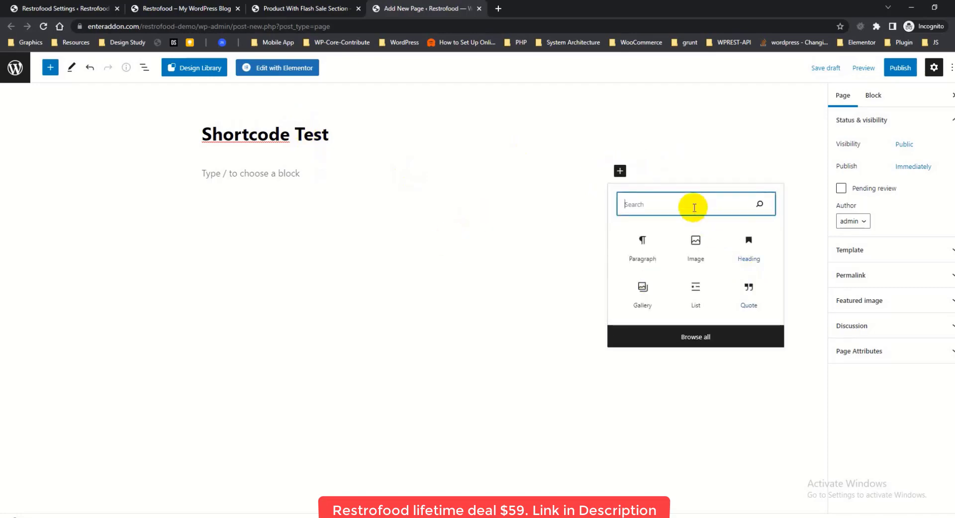
type("short")
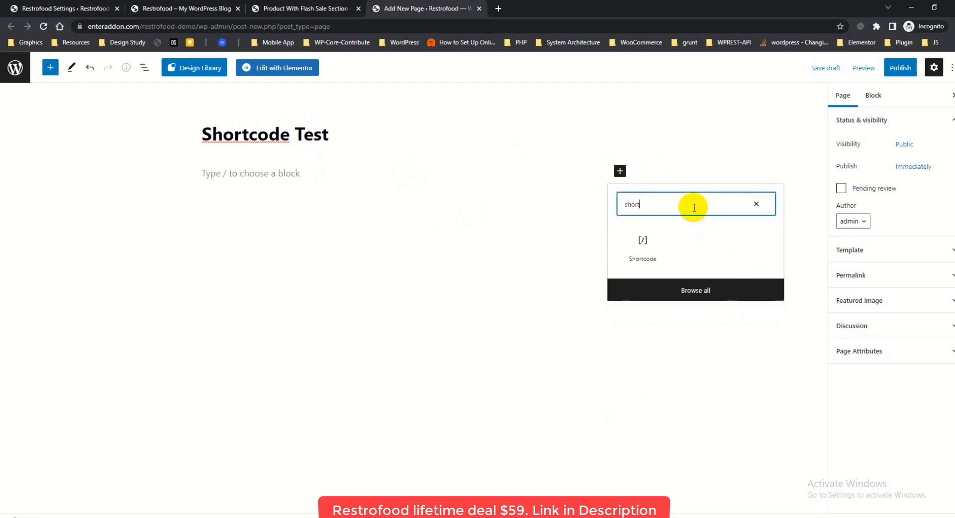
left_click(640, 247)
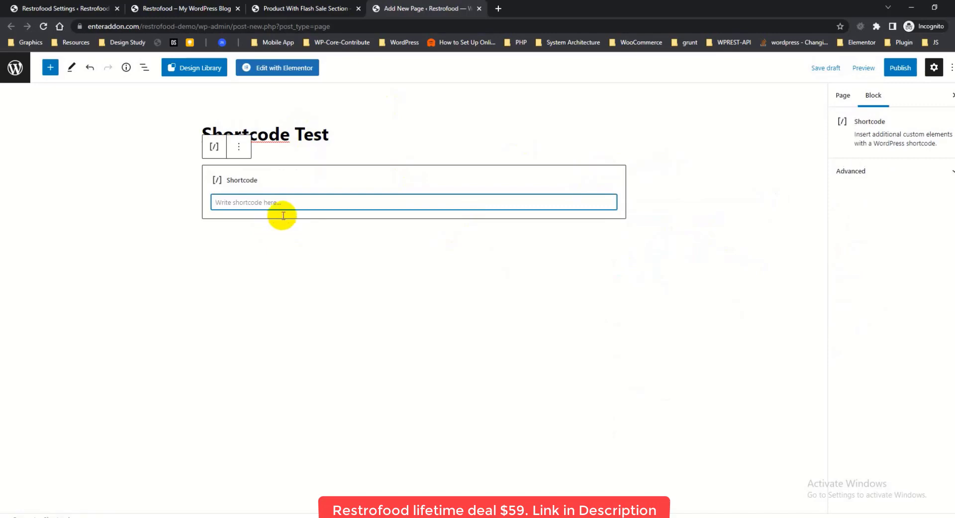
key("ctrl+v")
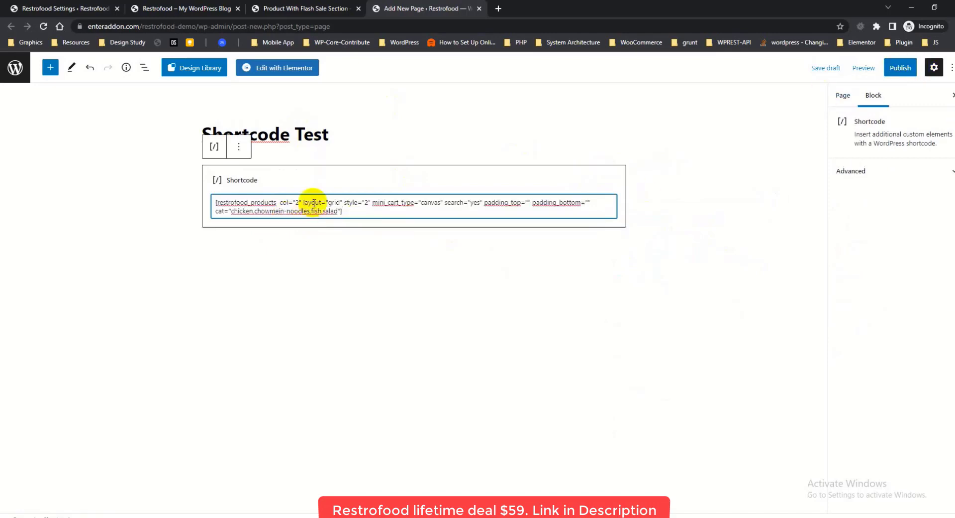
left_click(895, 70)
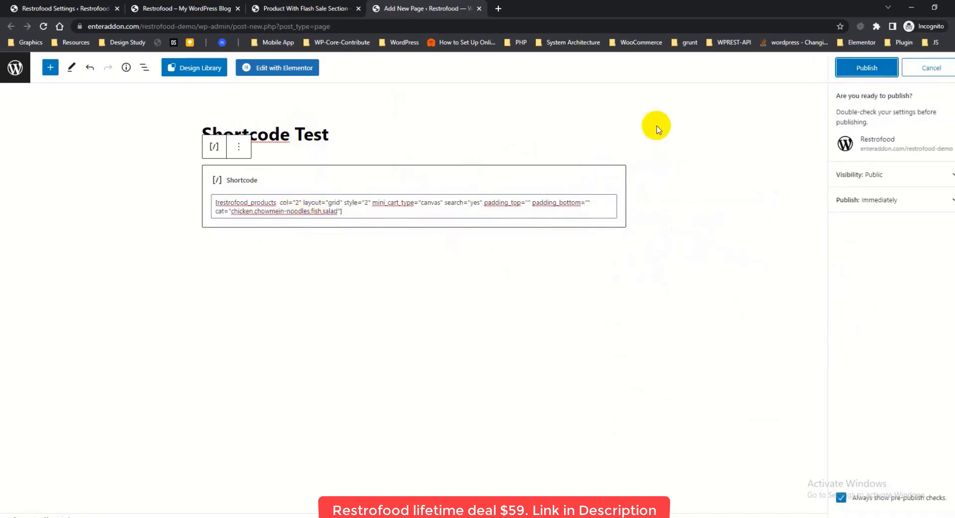
left_click(846, 72)
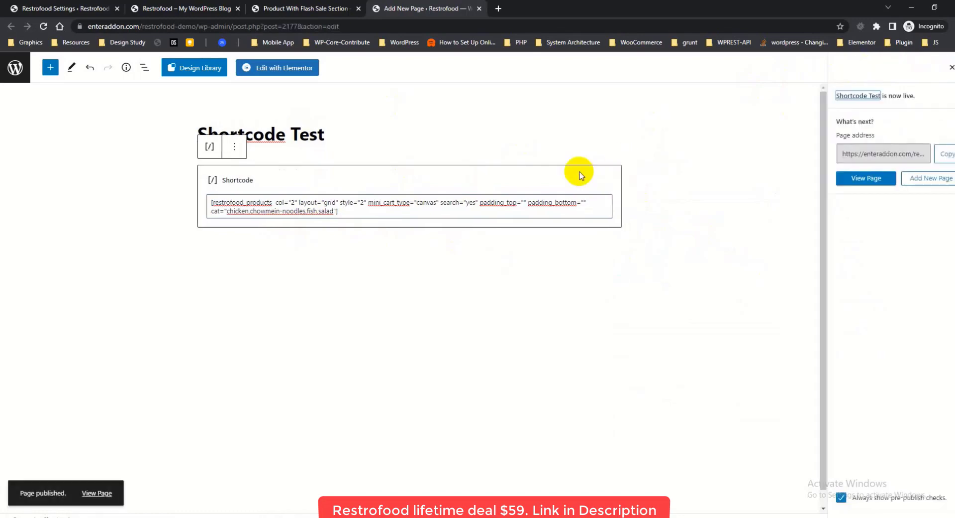
Step: Open the published Shortcode Test page in a new browser tab and examine its search bar, product grid and pagination
right_click(87, 496)
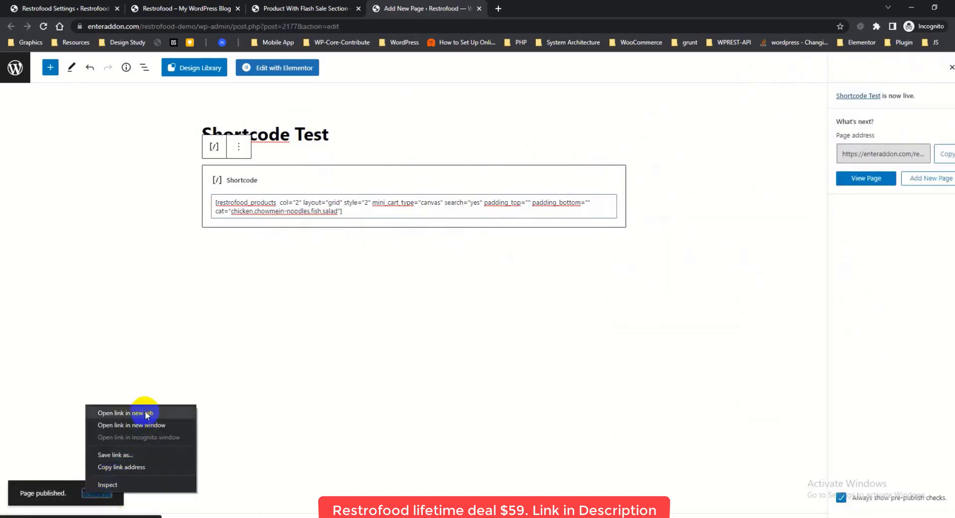
left_click(142, 413)
left_click(516, 7)
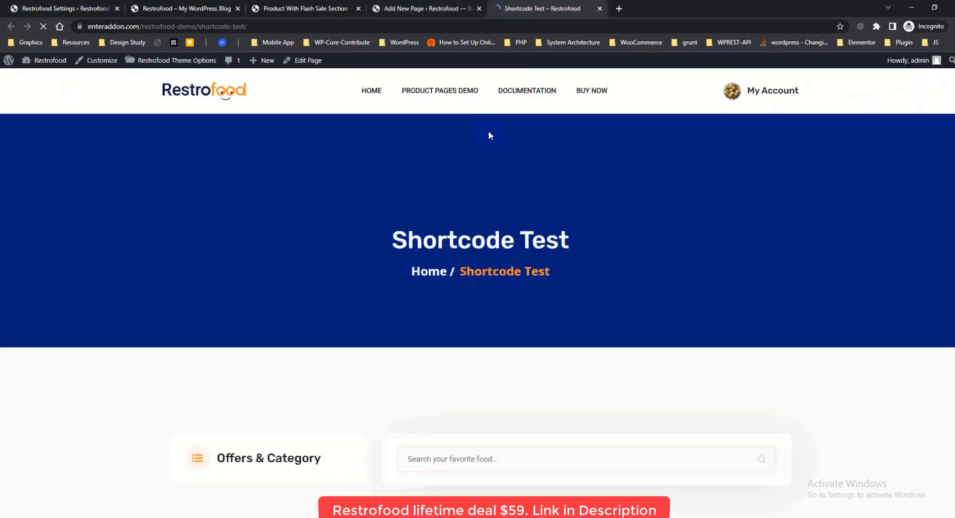
scroll(389, 271, "down", 4)
scroll(393, 272, "down", 4)
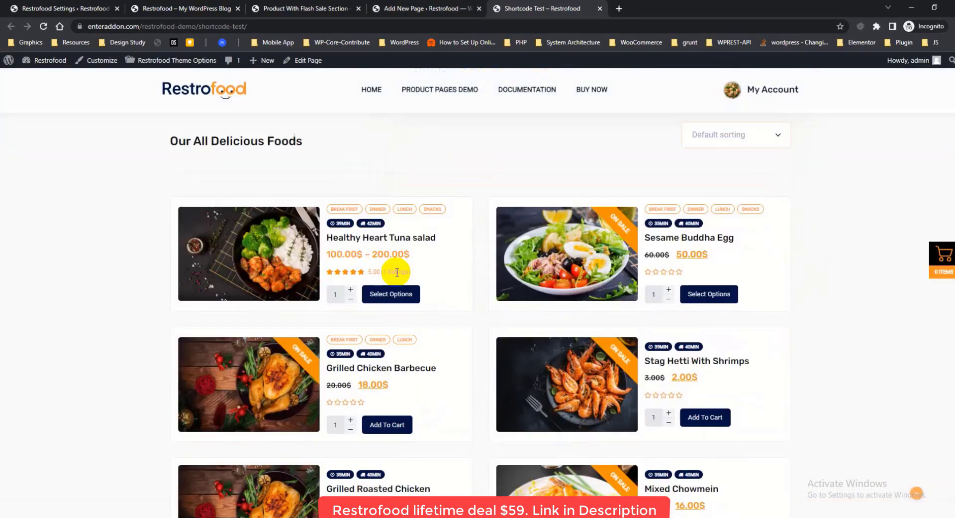
scroll(397, 272, "down", 8)
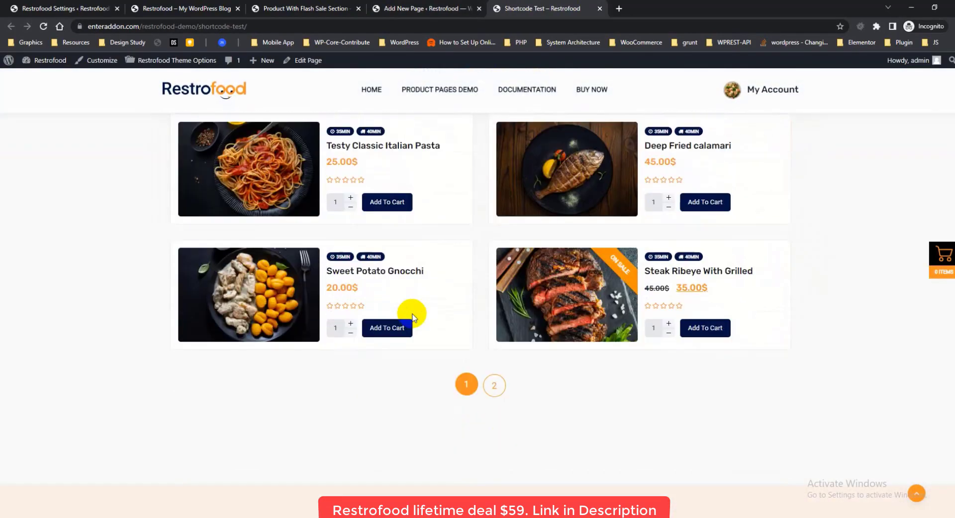
scroll(413, 304, "up", 7)
scroll(417, 314, "up", 7)
scroll(440, 136, "up", 2)
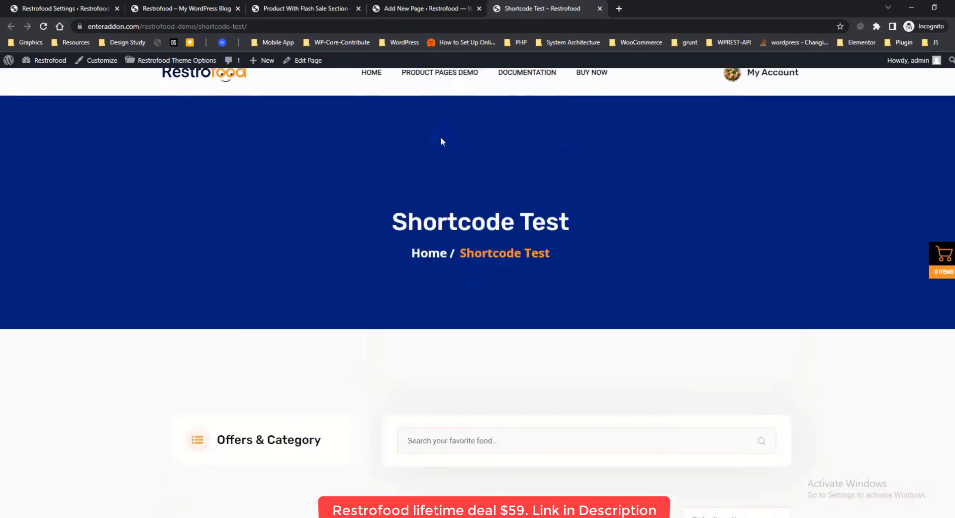
Step: Return to the Restrofood settings in the browser and look through the General Settings section
left_click(416, 12)
left_click(194, 10)
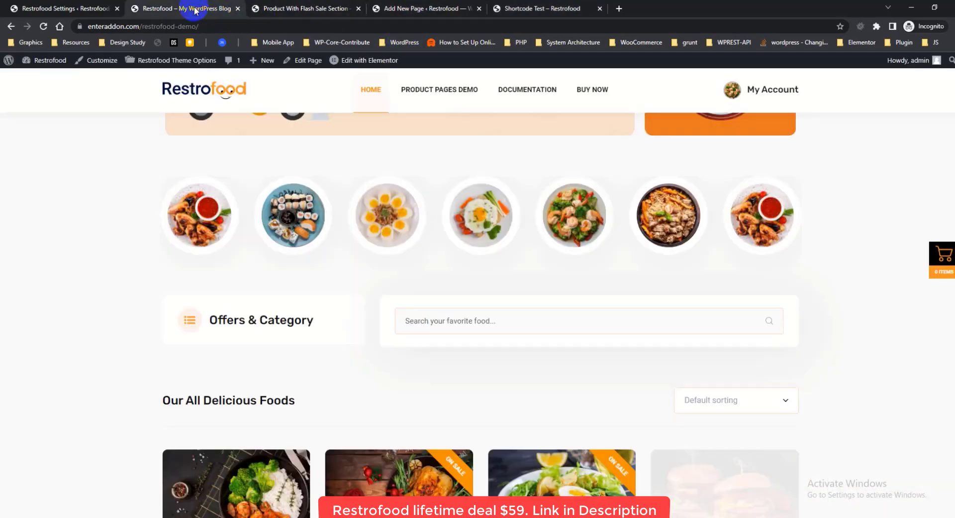
left_click(71, 9)
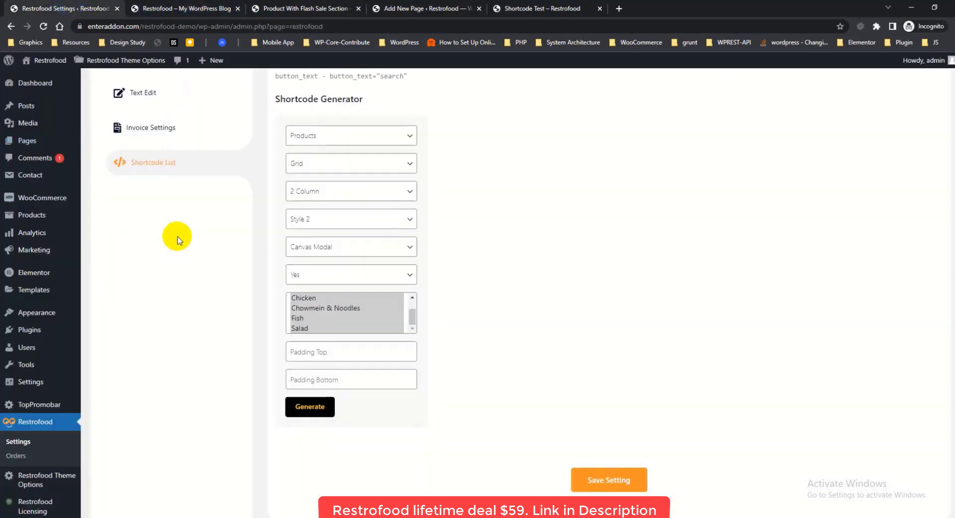
scroll(367, 323, "up", 1)
scroll(426, 246, "up", 8)
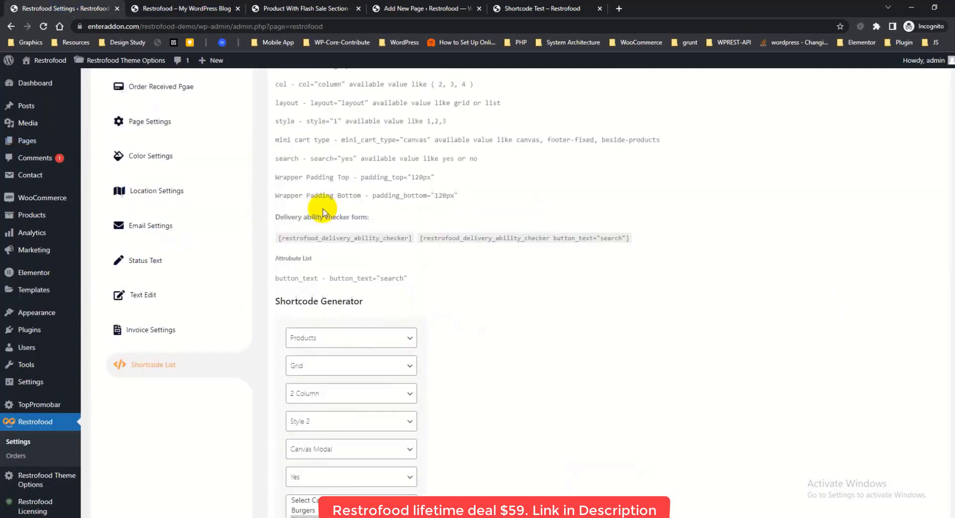
left_click(162, 185)
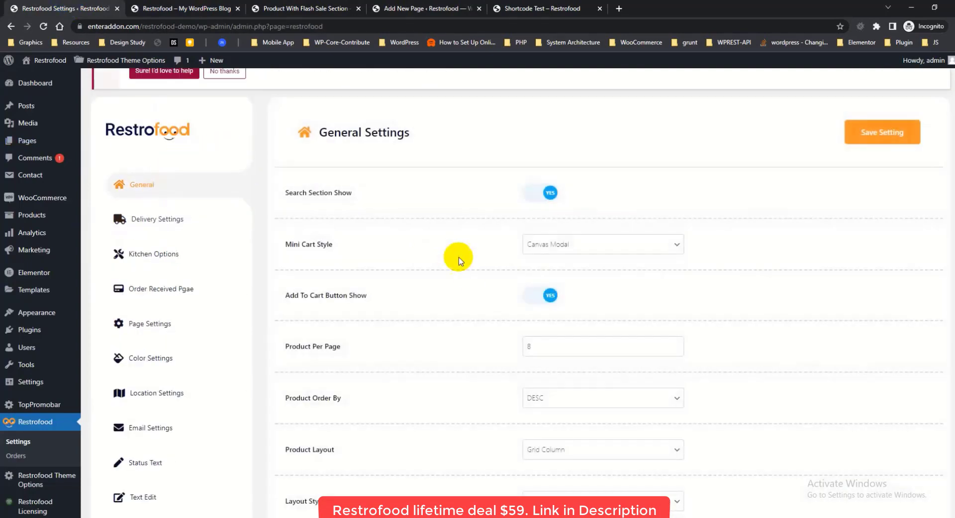
scroll(470, 278, "down", 10)
Step: Open the Restrofood Orders page and review the date filters, order totals, status groups and order table
left_click(16, 444)
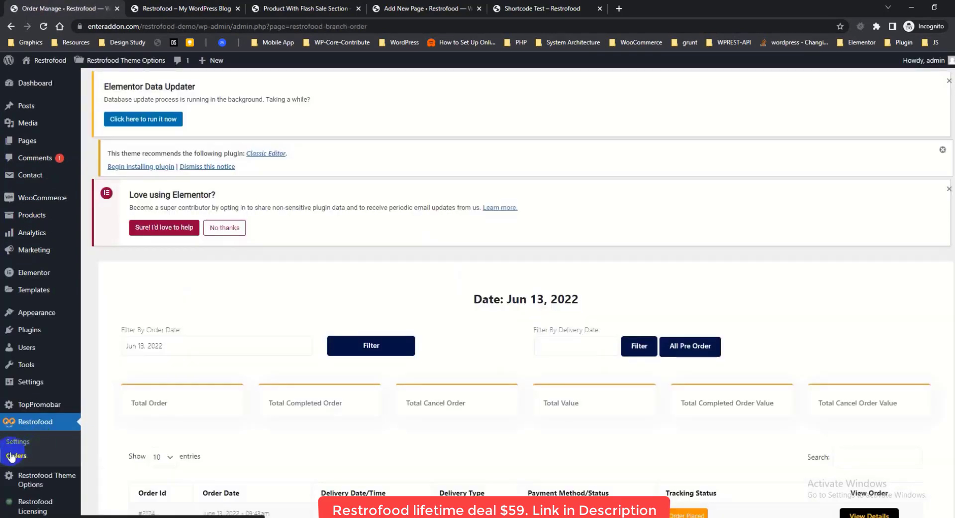
scroll(222, 365, "down", 3)
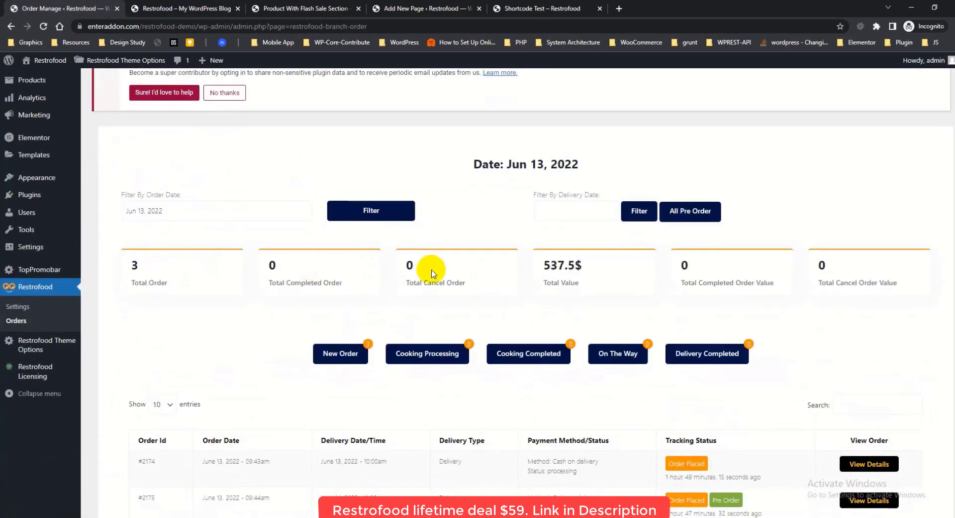
scroll(849, 264, "down", 1)
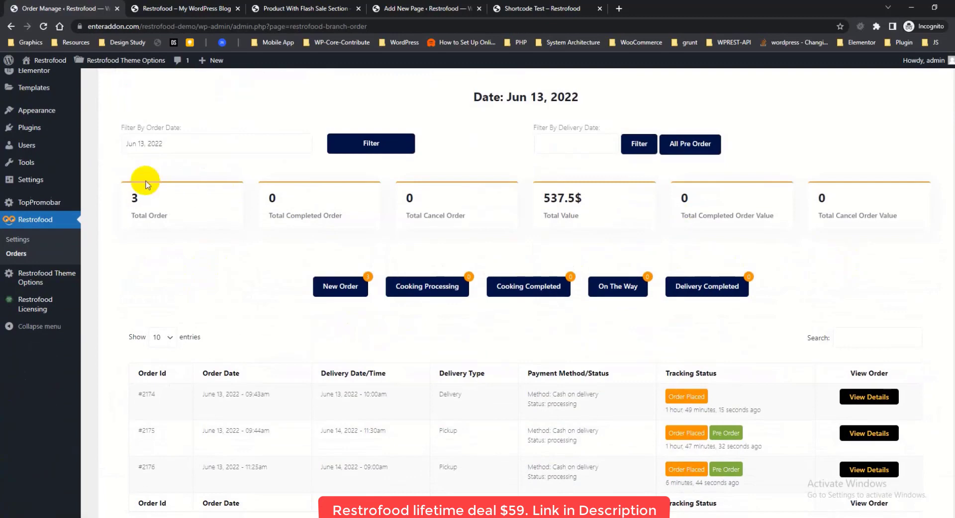
scroll(791, 234, "down", 2)
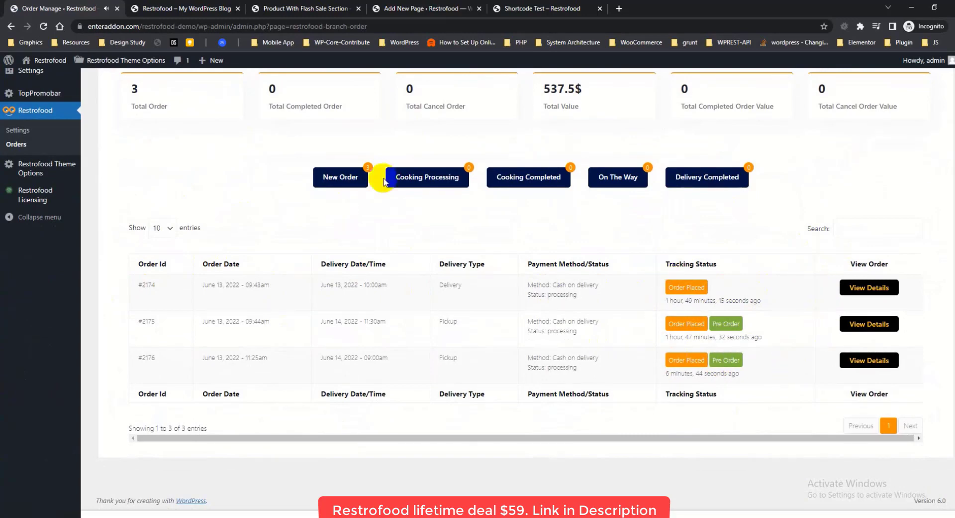
Step: View the details of the delivery order in the table's first row and set its tracking status to Send To Cooking
left_click(863, 288)
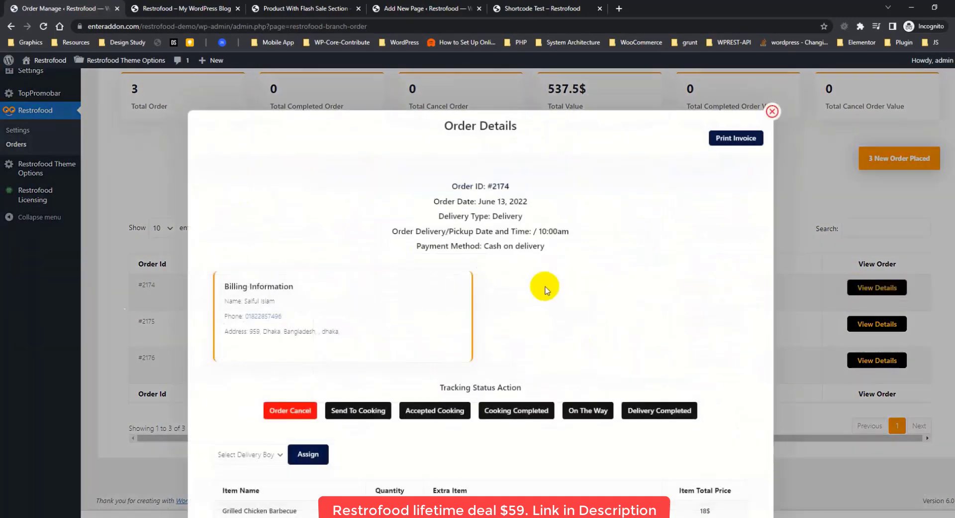
scroll(546, 290, "down", 4)
scroll(545, 289, "up", 4)
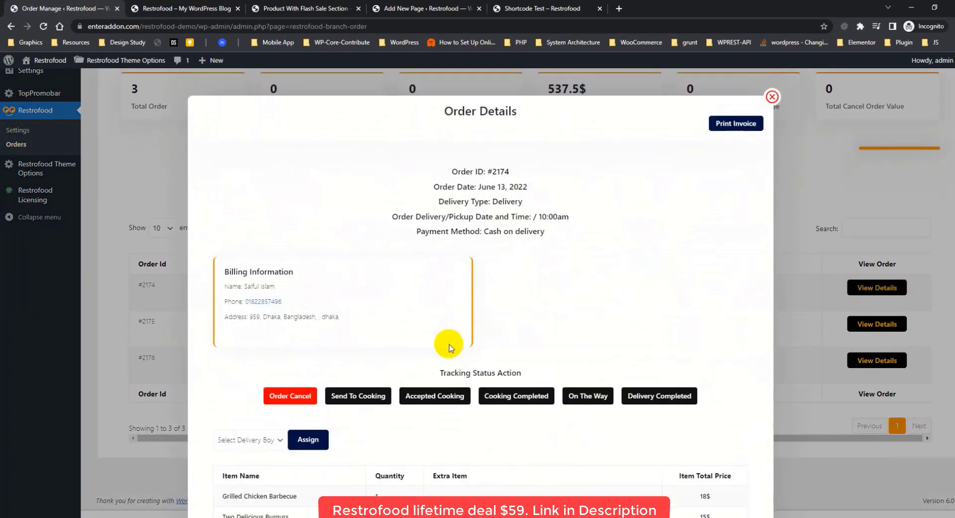
scroll(450, 347, "down", 1)
left_click(365, 336)
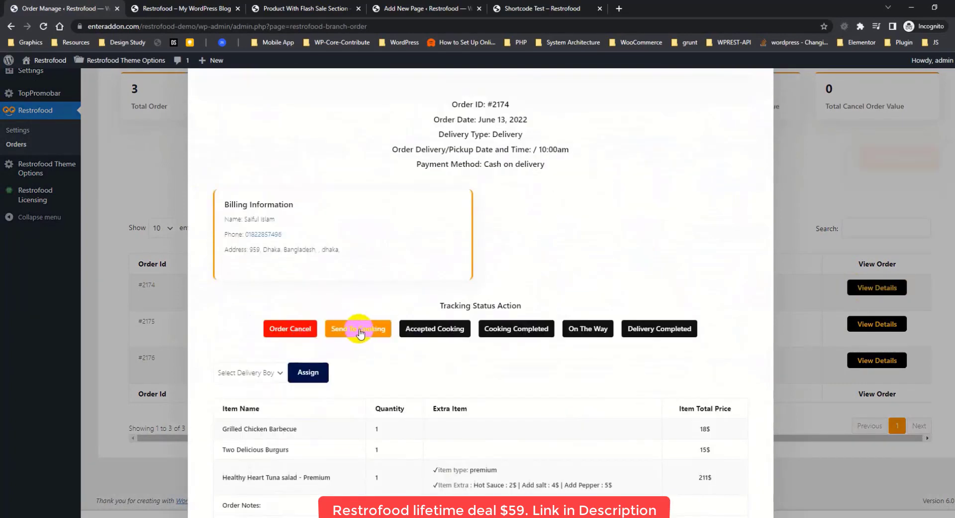
Step: Check the available delivery boys for the order without assigning one, and close the order details
left_click(252, 372)
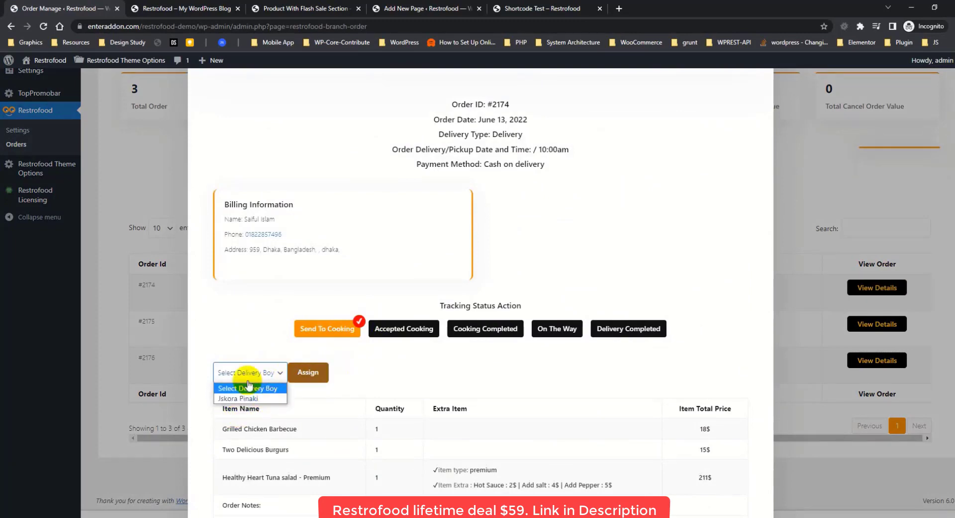
left_click(429, 366)
key("Escape")
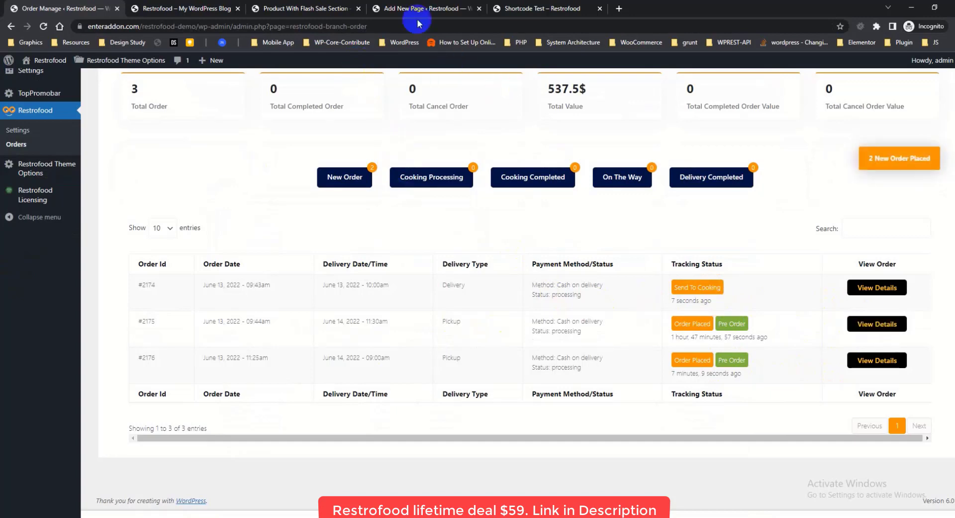
left_click(403, 9)
left_click(307, 10)
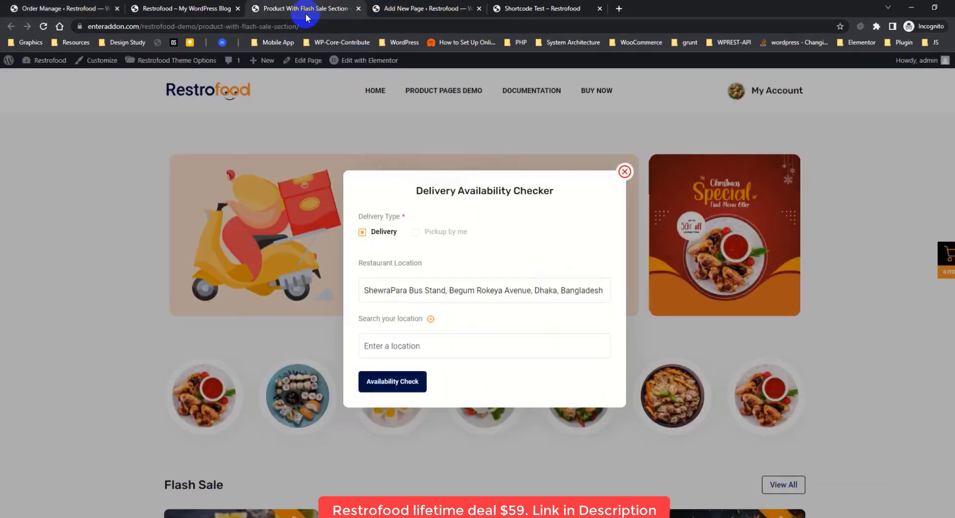
left_click(75, 10)
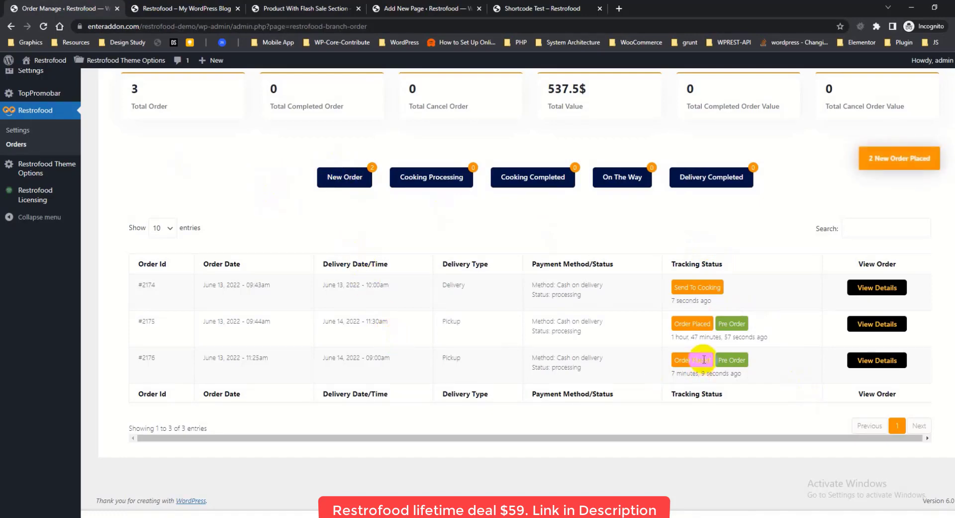
Step: View the details of the pickup pre-order due June 14, 2022 at 11:30am and look through its contents
left_click(877, 324)
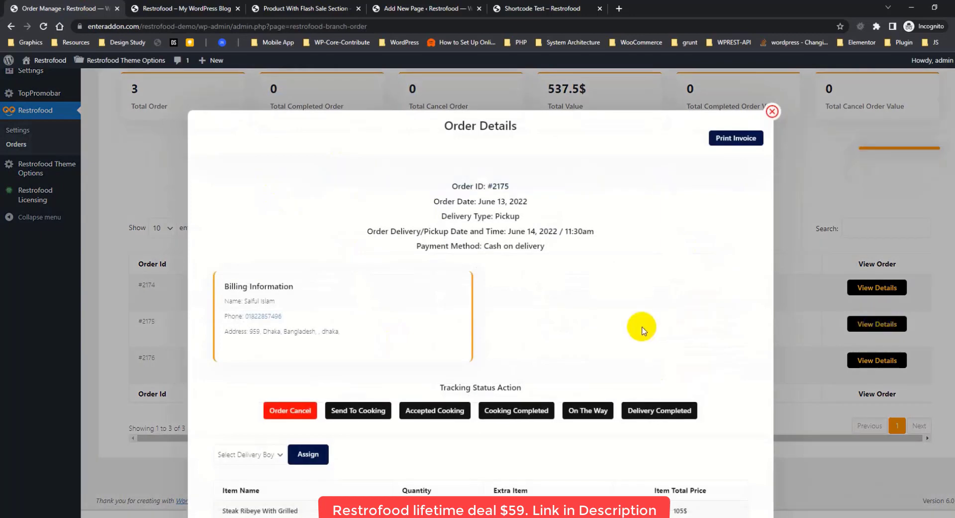
scroll(668, 309, "down", 5)
scroll(668, 309, "up", 5)
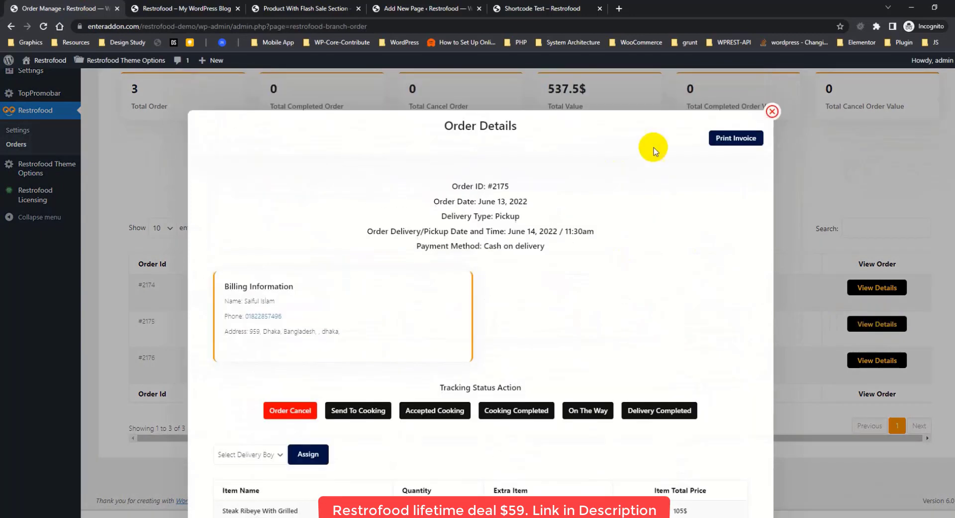
Step: Preview the pickup order's printable invoice, cancel printing, go back to the order details and close them
left_click(735, 139)
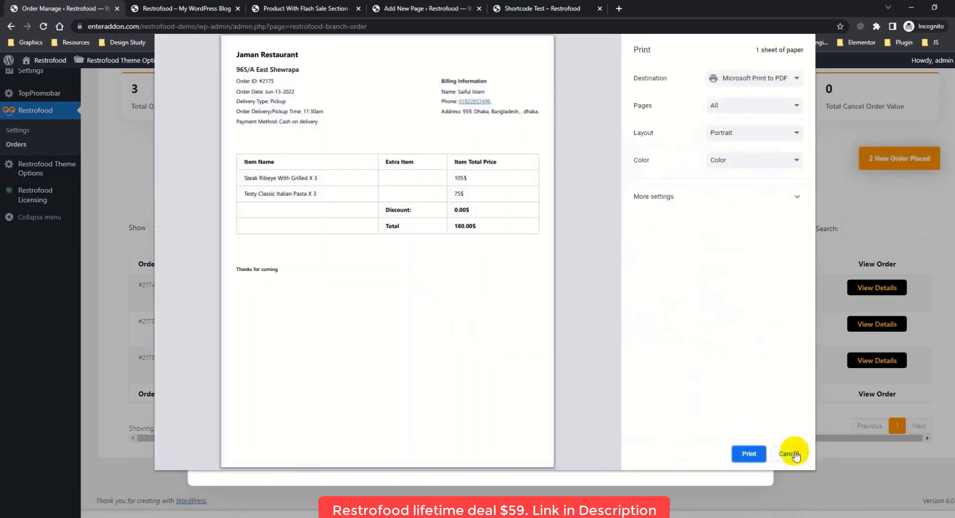
left_click(796, 454)
left_click(212, 136)
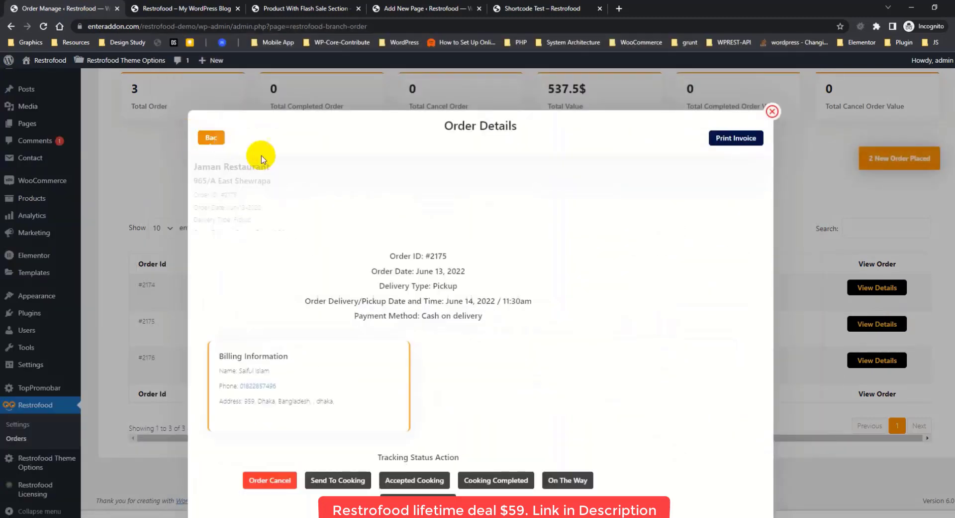
scroll(543, 273, "down", 4)
scroll(550, 270, "up", 5)
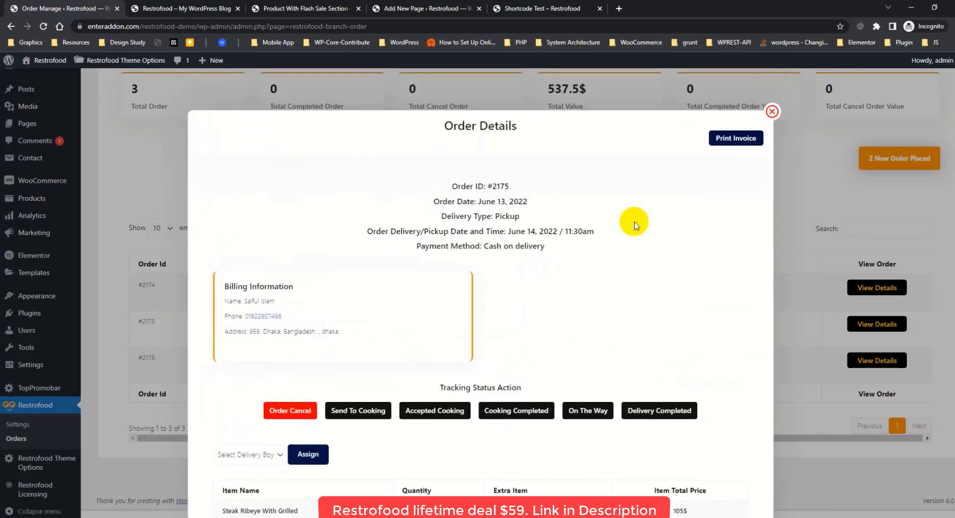
left_click(772, 111)
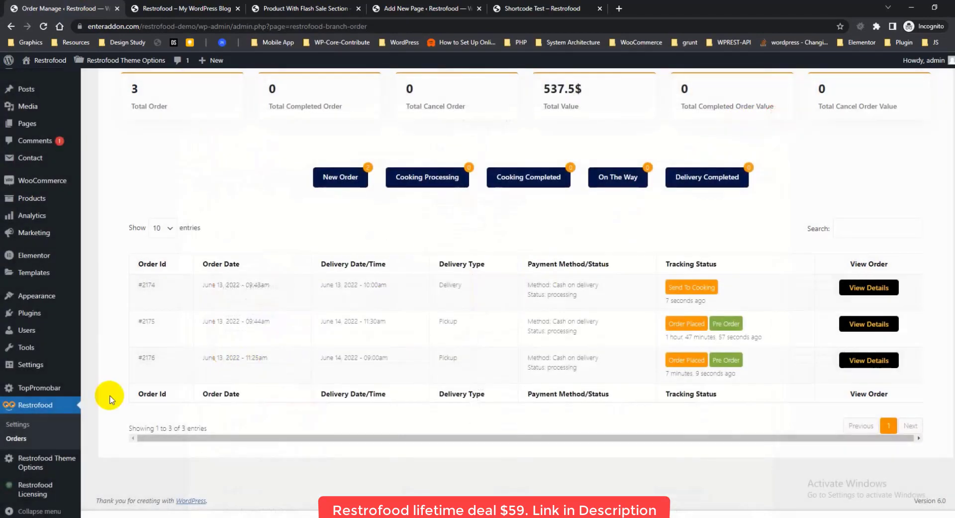
Step: Reload the Restrofood orders page and filter the orders by order date June 12, 2022
left_click(23, 438)
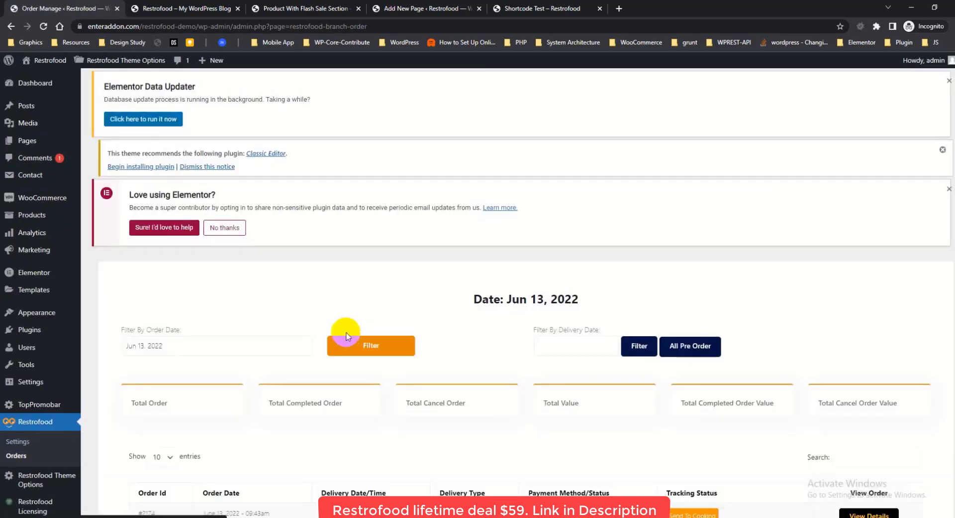
left_click(346, 336)
scroll(228, 187, "down", 3)
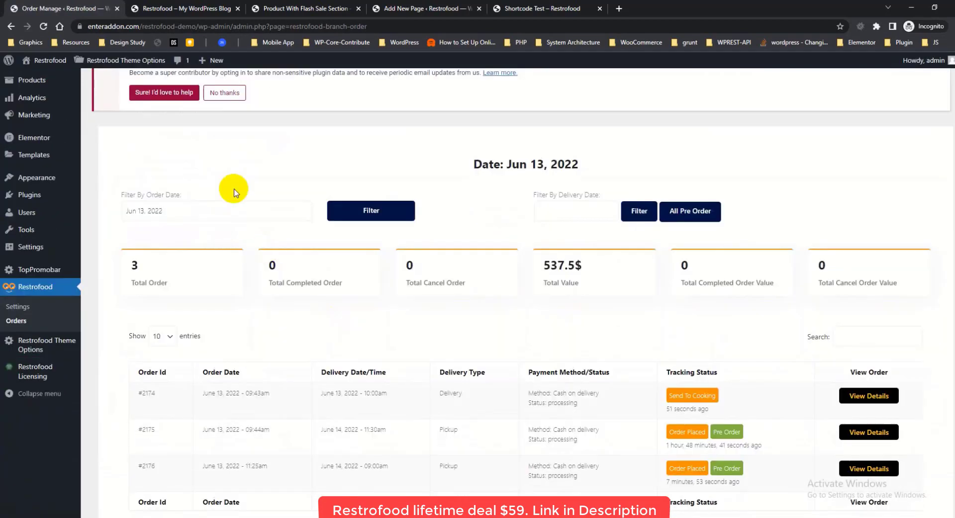
left_click(211, 203)
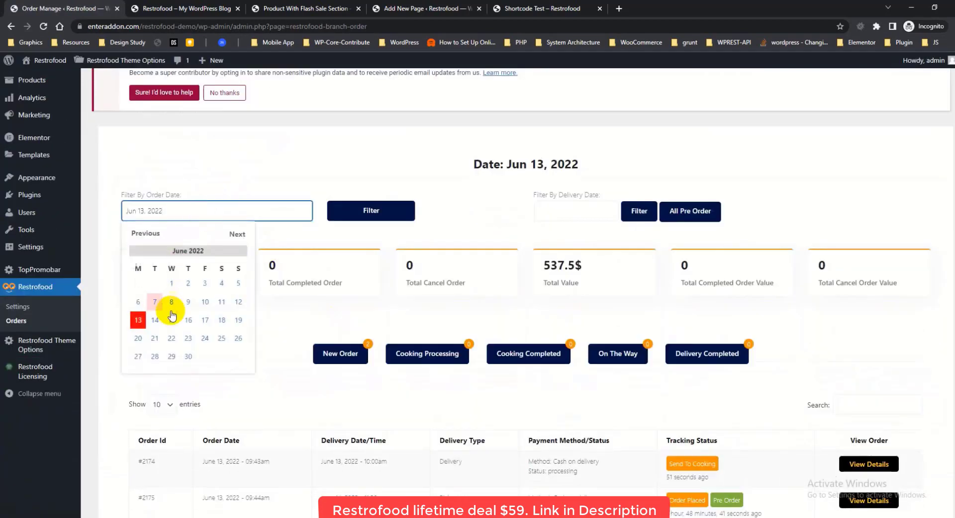
left_click(239, 302)
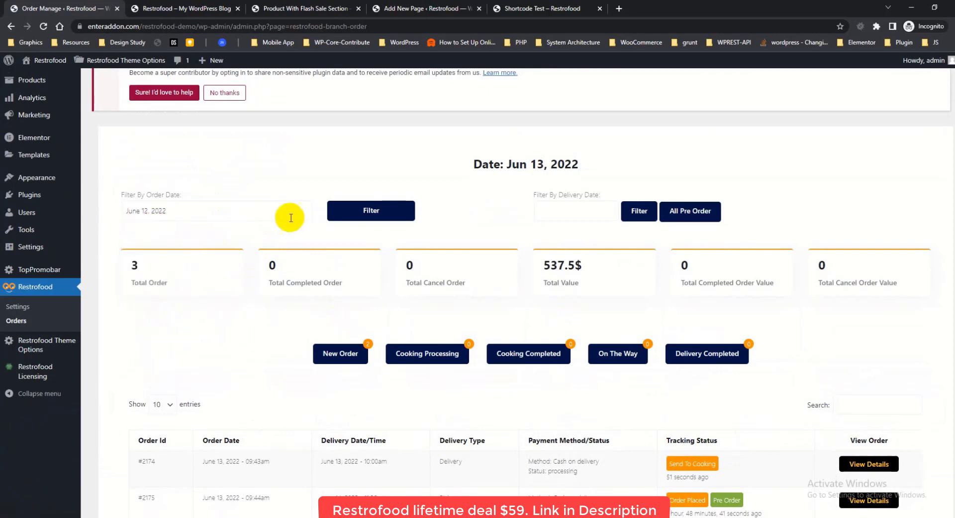
left_click(372, 211)
scroll(514, 227, "down", 3)
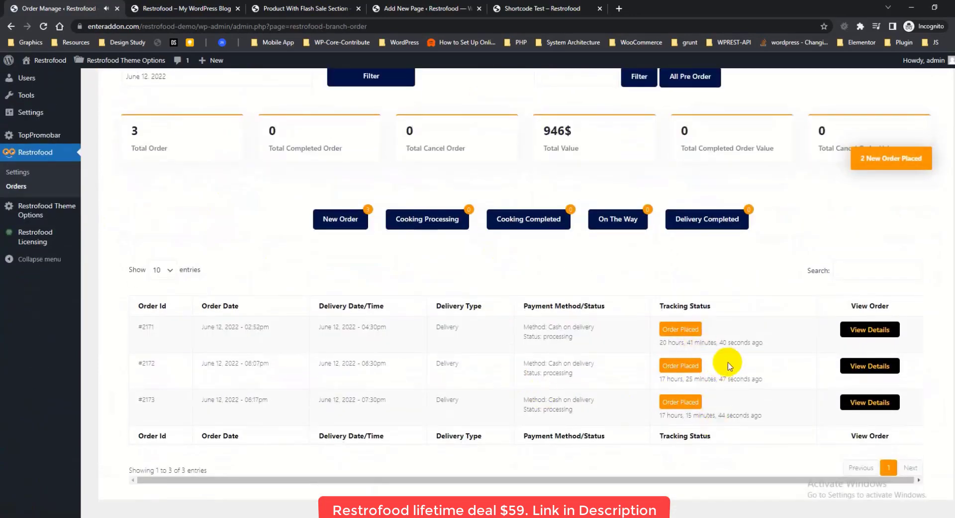
Step: Filter the orders by delivery date June 6, 2022
scroll(725, 363, "up", 3)
left_click(581, 211)
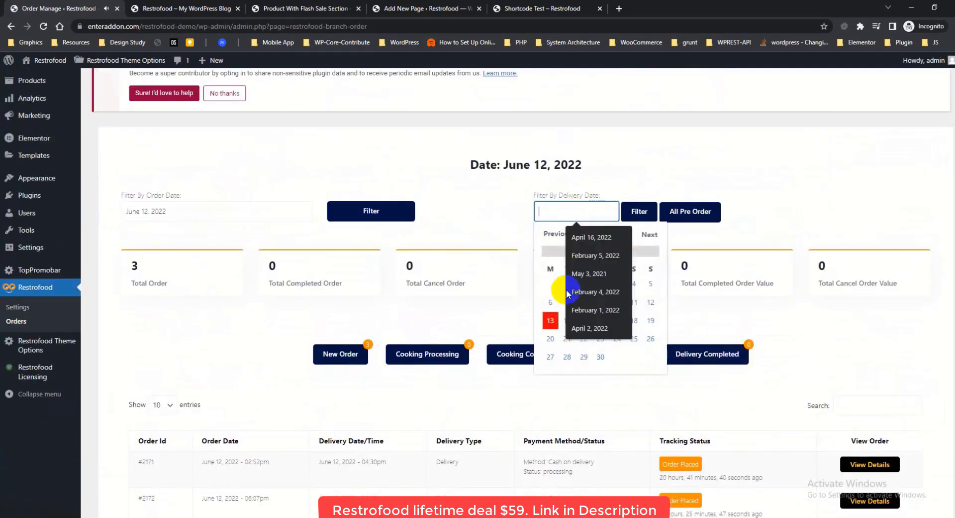
left_click(550, 304)
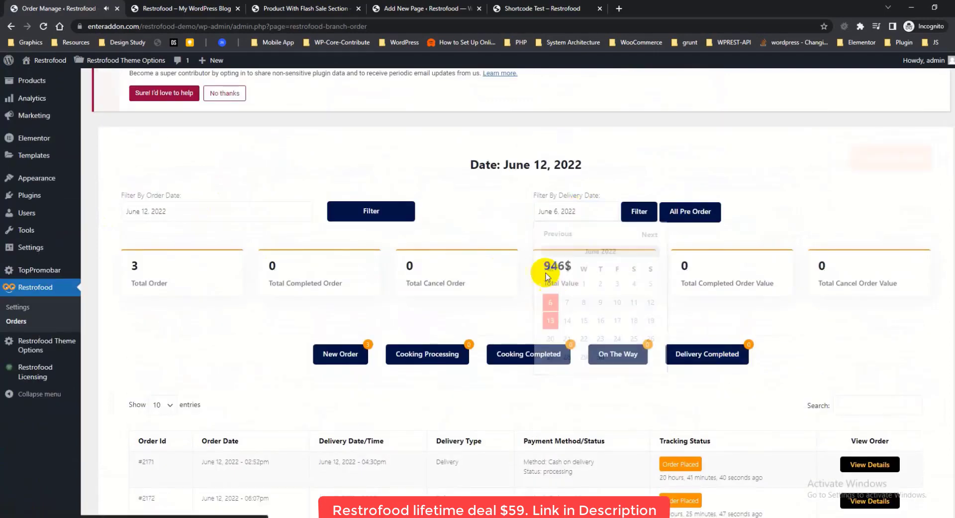
left_click(639, 211)
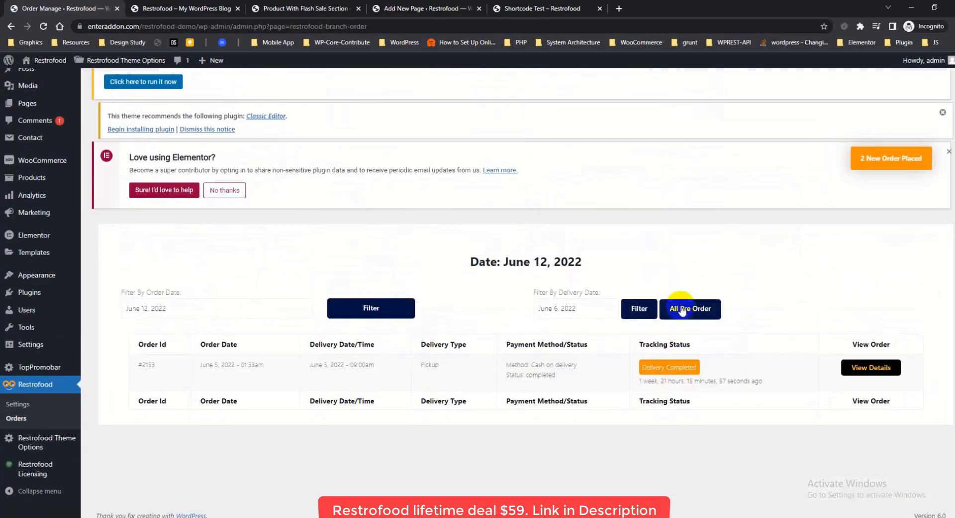
Step: List all pre-orders and open the Restrofood plugin's settings page
left_click(681, 309)
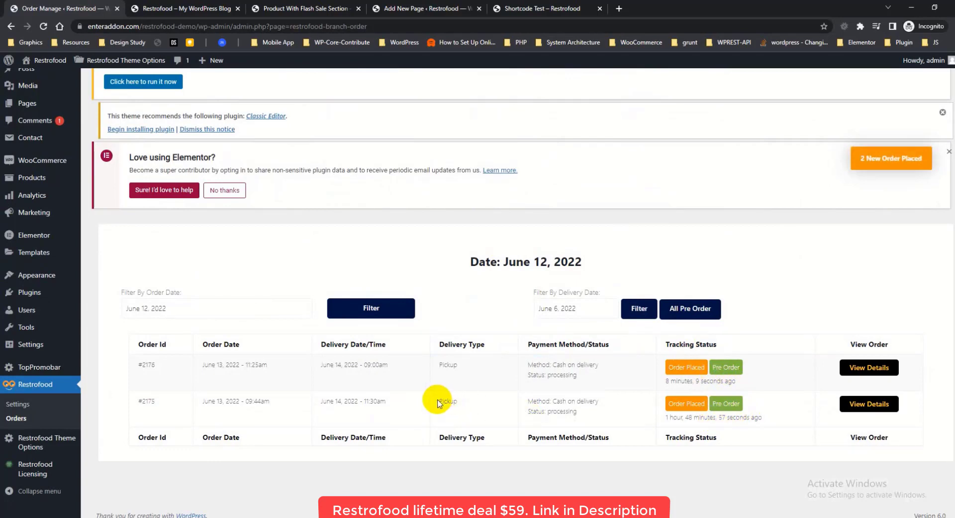
left_click(22, 403)
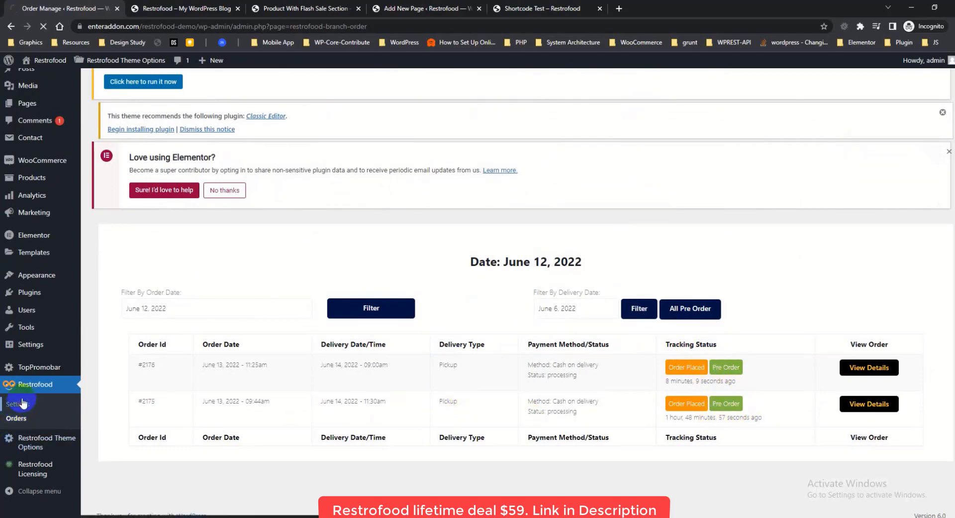